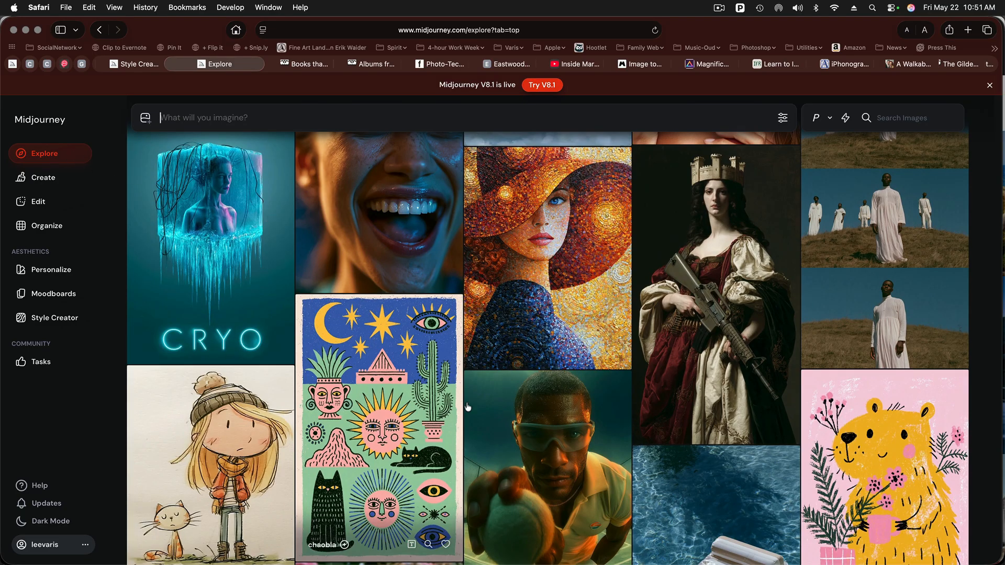
Browse the top community images on the Explore page for examples of different visual styles.
scroll(477, 415, down, 10)
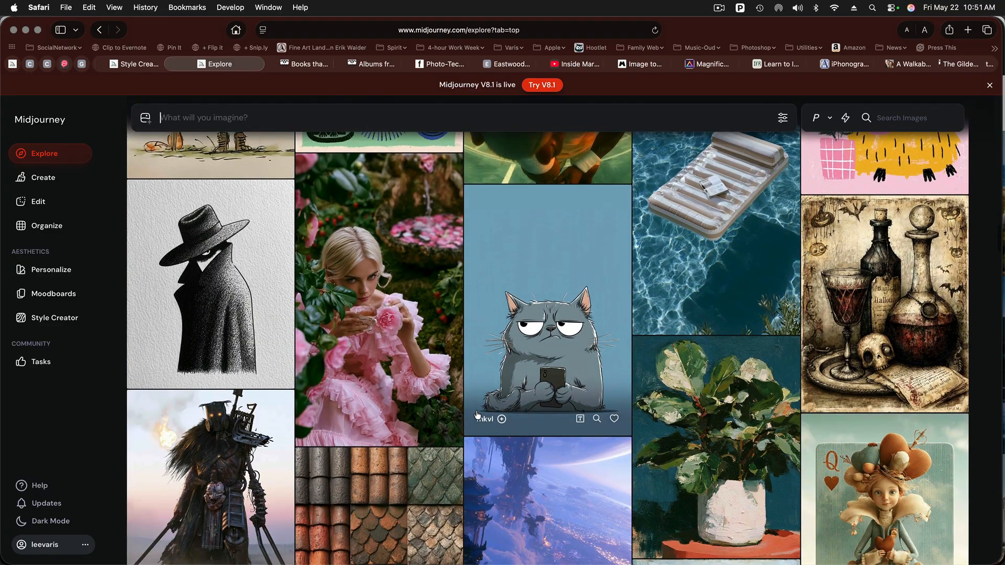
scroll(477, 415, down, 7)
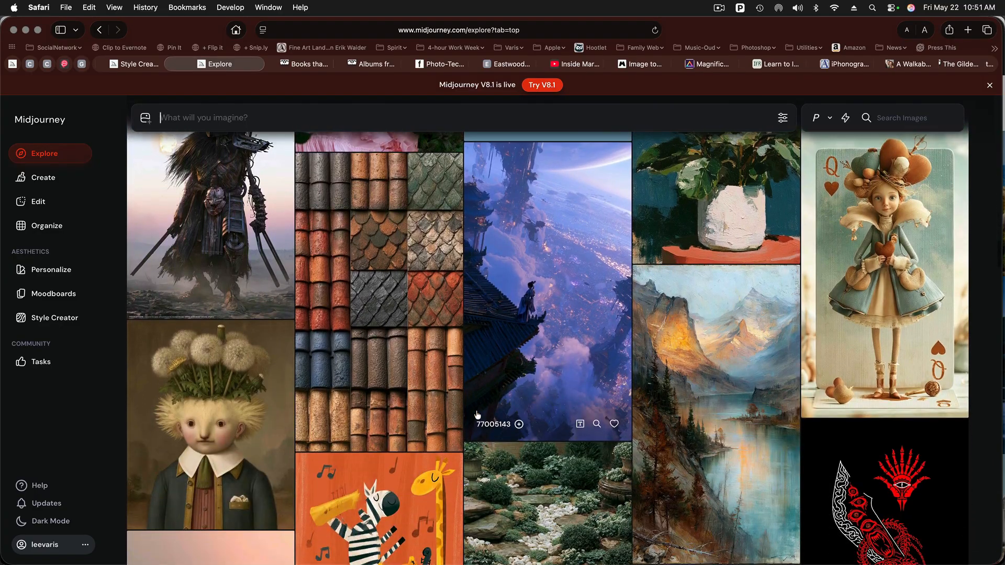
scroll(477, 415, down, 7)
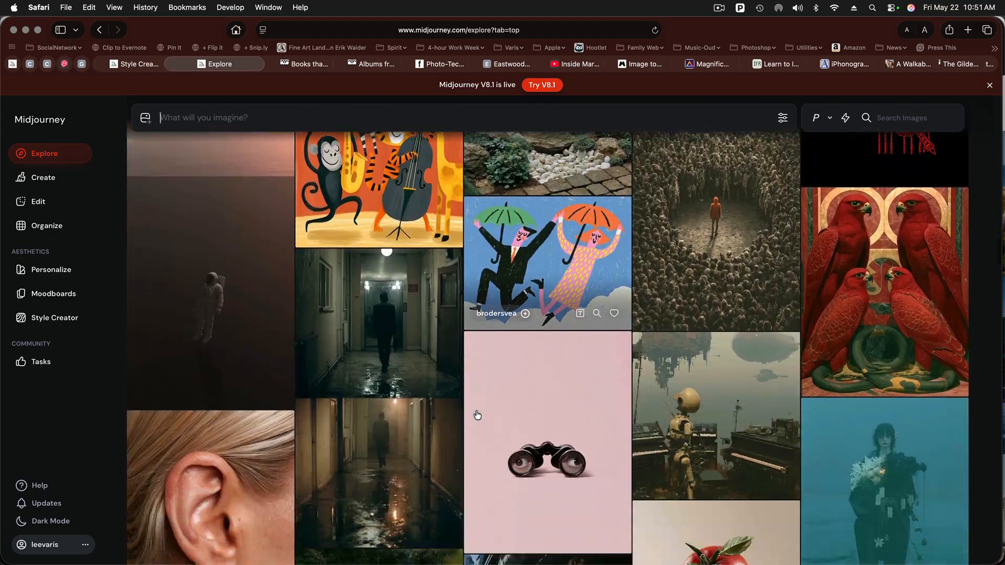
scroll(477, 415, down, 4)
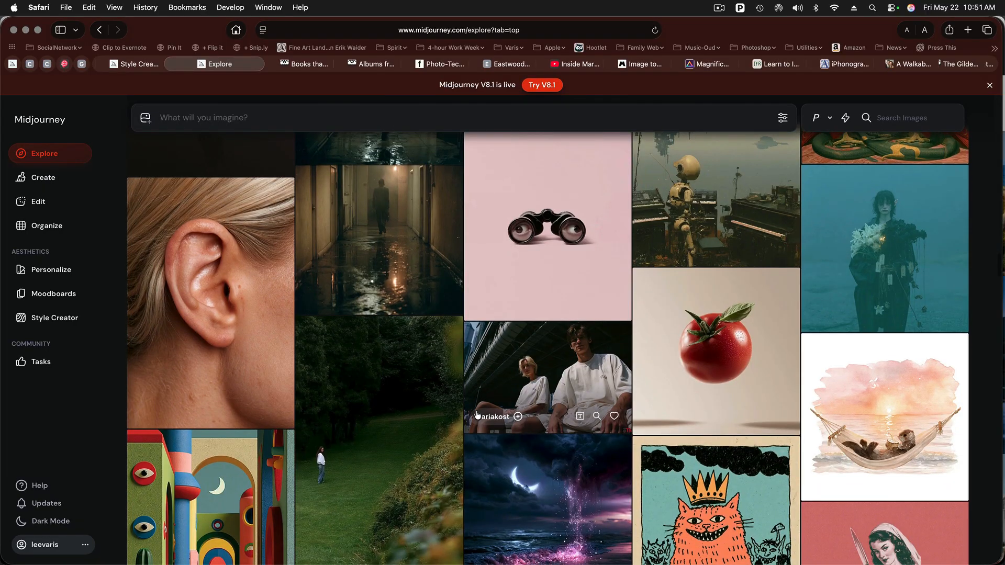
scroll(477, 415, down, 6)
scroll(476, 415, down, 6)
scroll(476, 415, down, 4)
scroll(476, 415, down, 4)
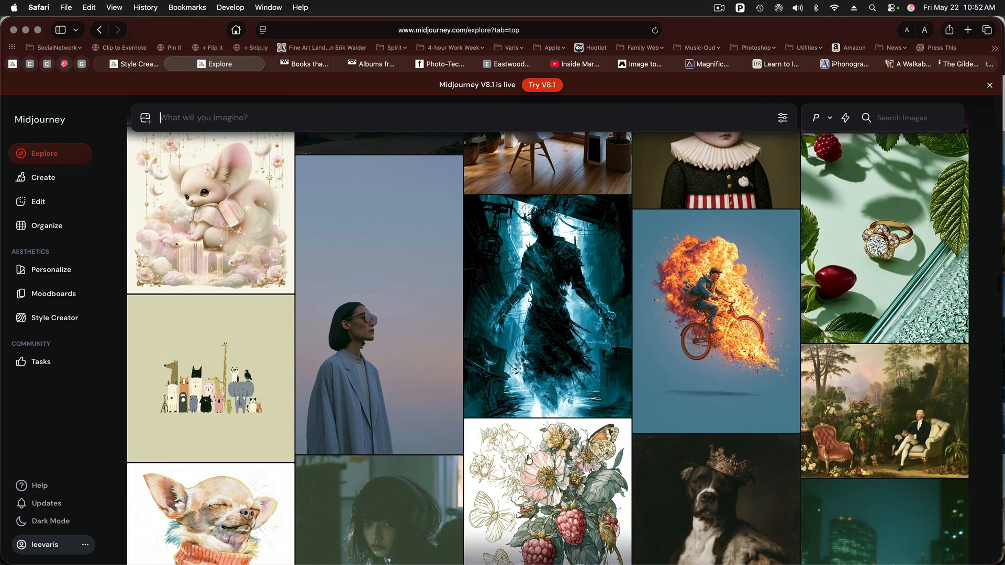
Open the Create page and review the recent generations, including the "a woman walking her dog" images.
click(41, 179)
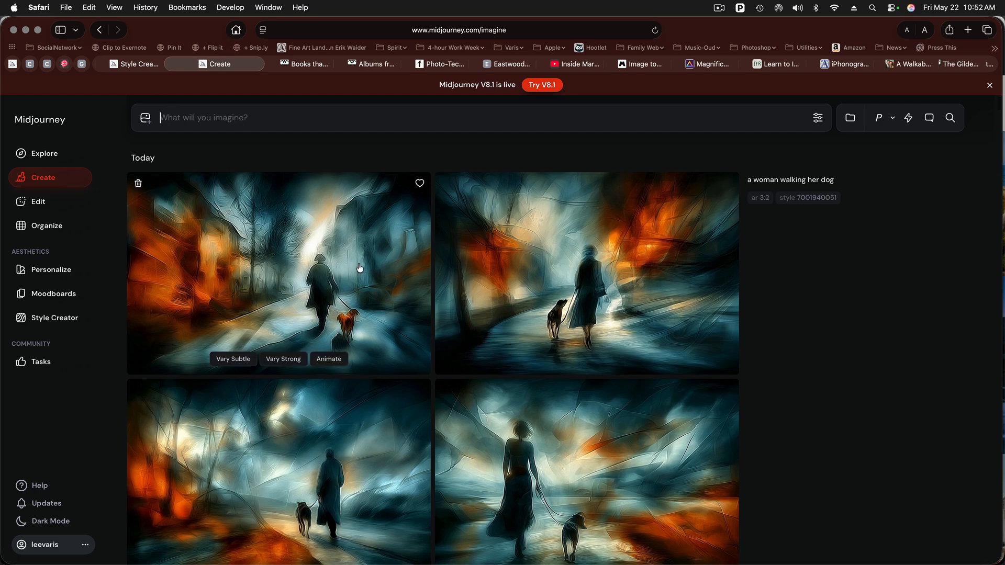
scroll(359, 267, down, 3)
scroll(359, 268, down, 4)
scroll(359, 268, up, 4)
scroll(359, 268, up, 4)
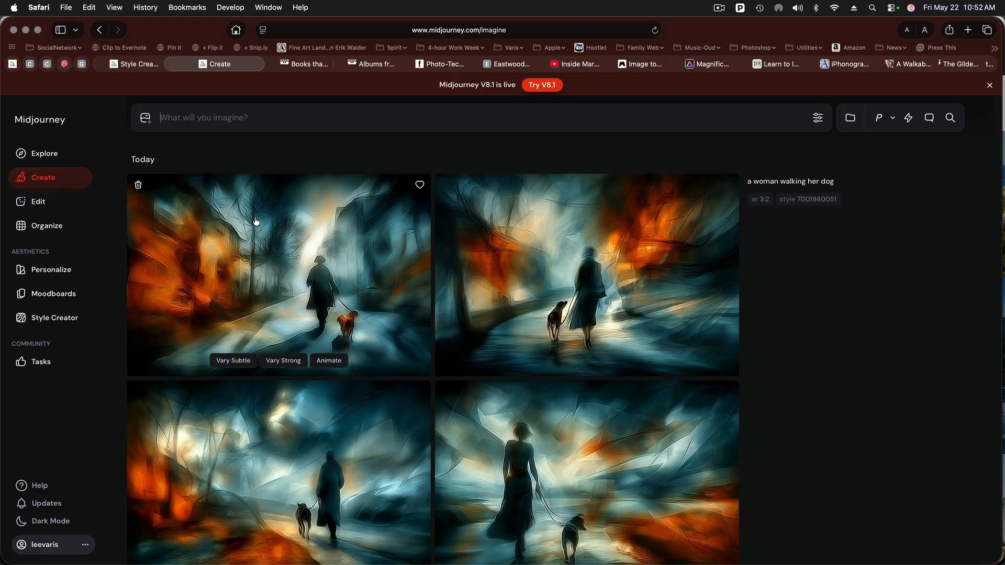
Open the Organize page, filter the image library to liked images only, and browse the remaining ones.
click(44, 226)
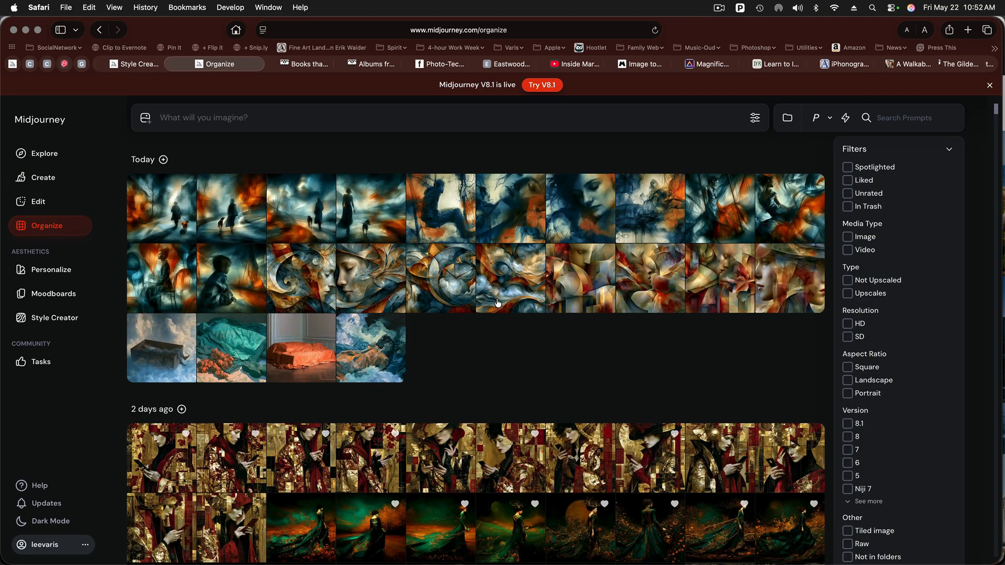
scroll(498, 302, down, 10)
scroll(497, 303, up, 10)
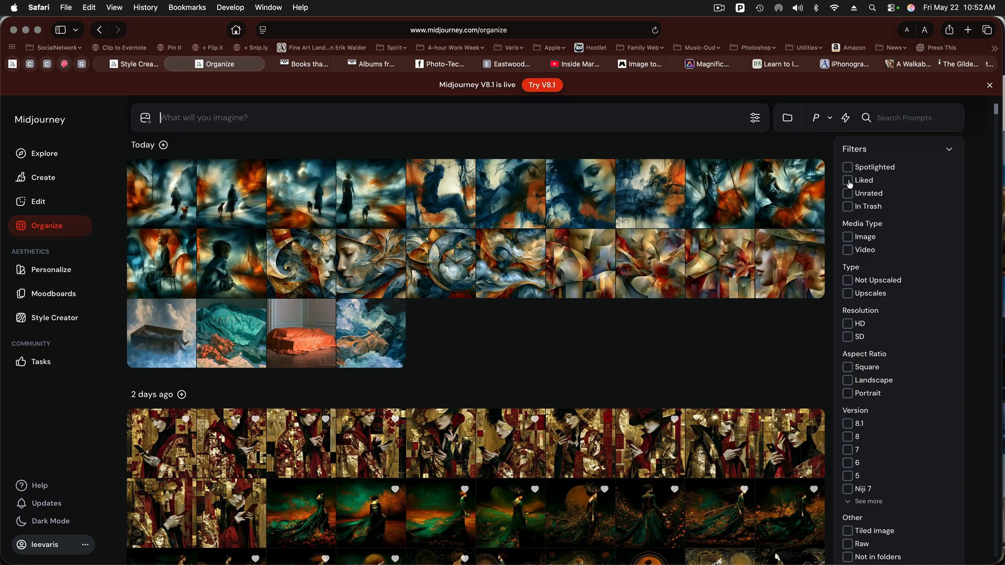
click(848, 181)
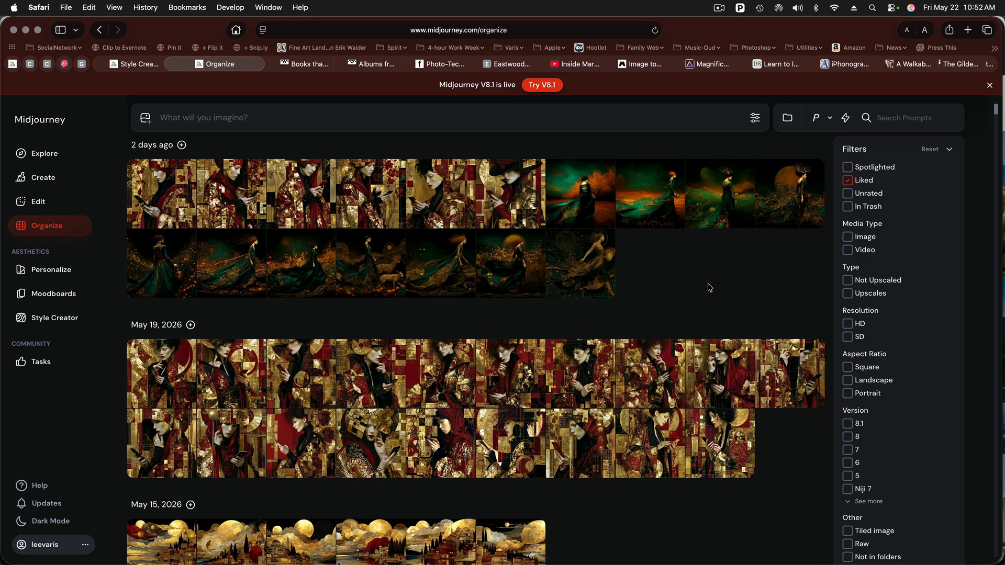
scroll(709, 287, down, 5)
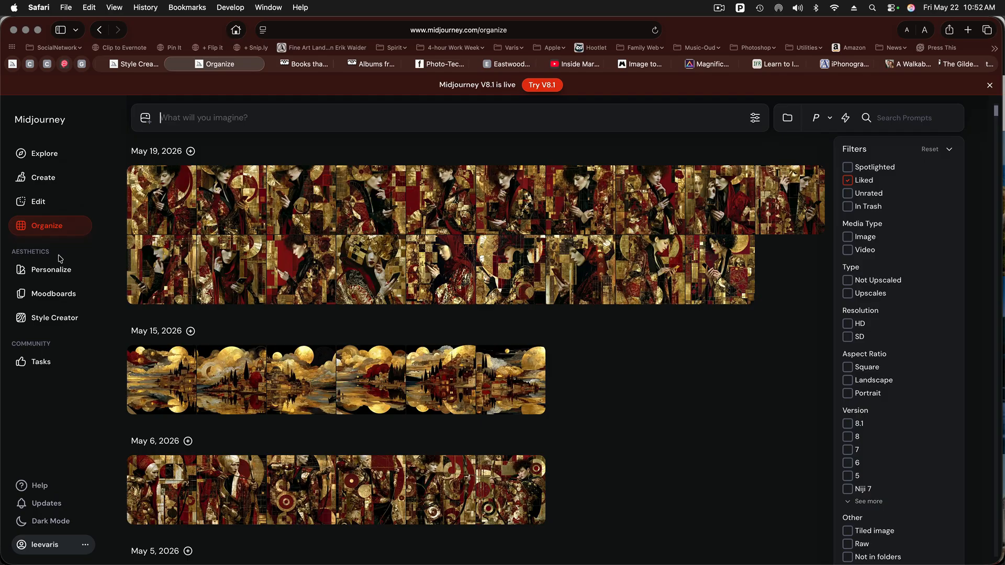
Open the Personalize page and examine the personalization profiles for V7/V8, V6, niji 7 and niji 6.
click(29, 271)
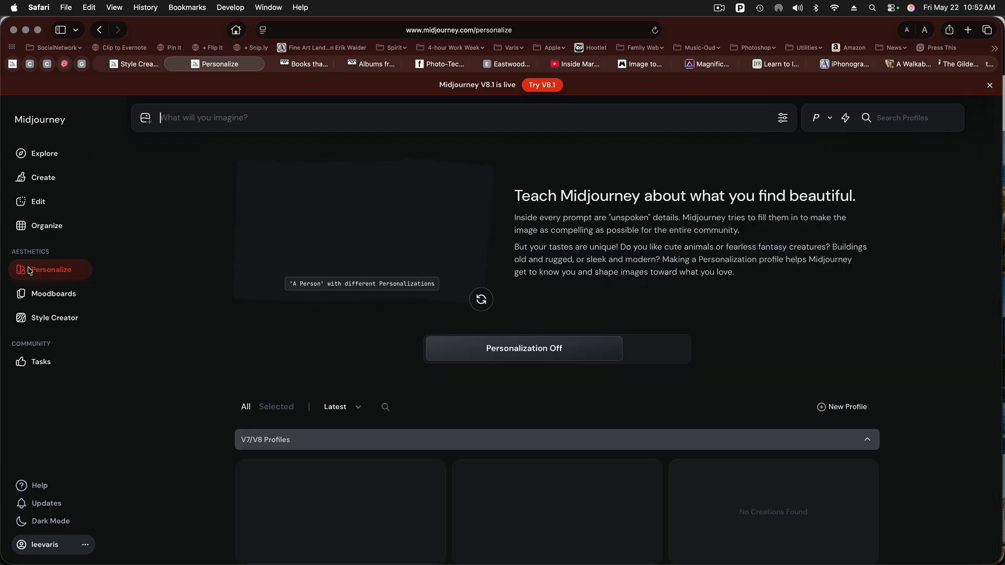
mouse_move(249, 299)
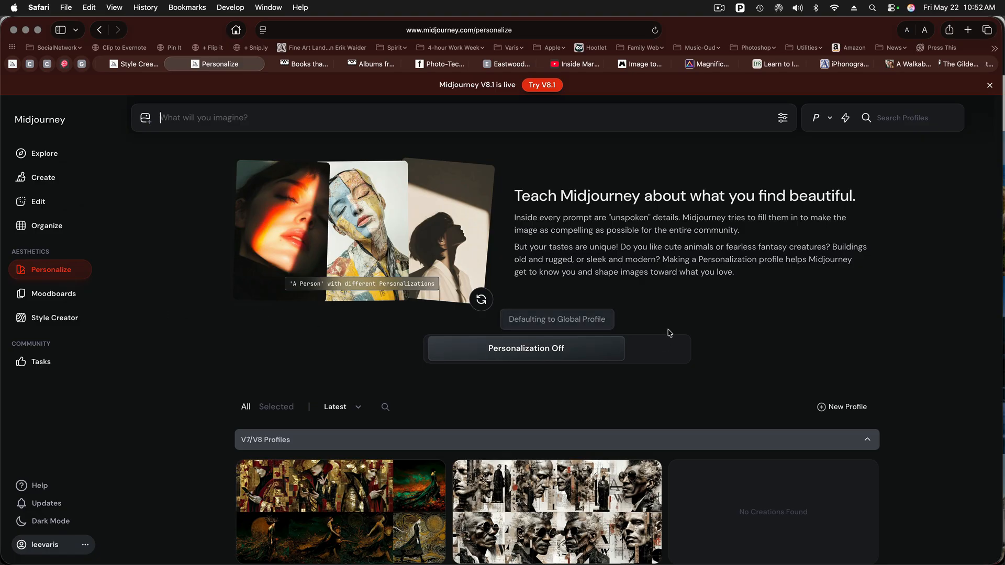
scroll(740, 314, down, 5)
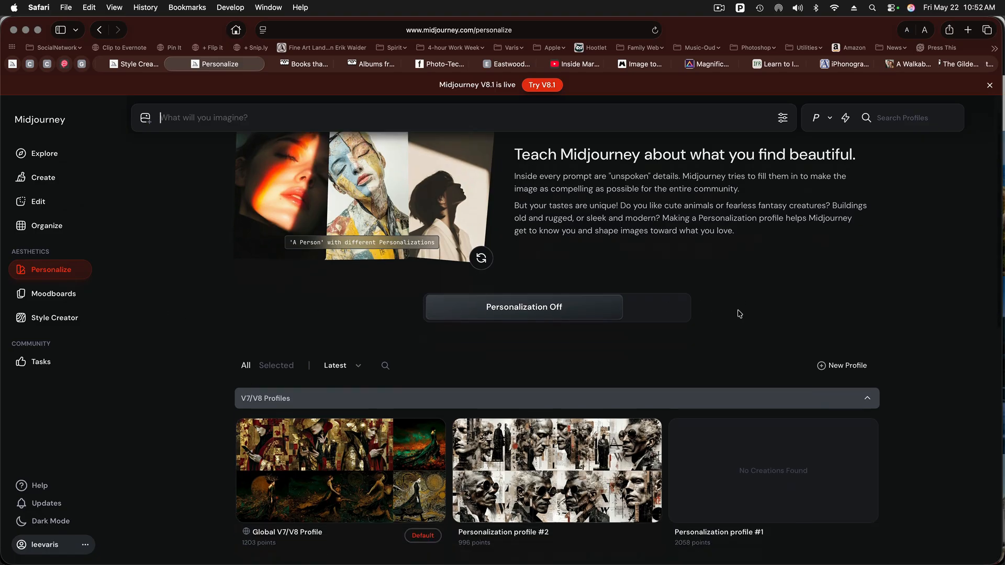
scroll(738, 313, down, 5)
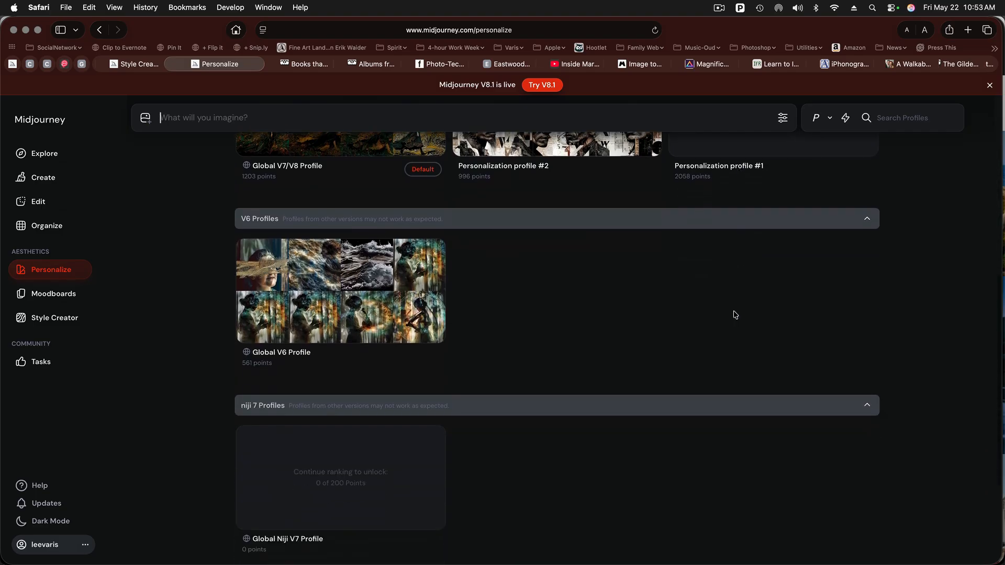
scroll(362, 244, up, 2)
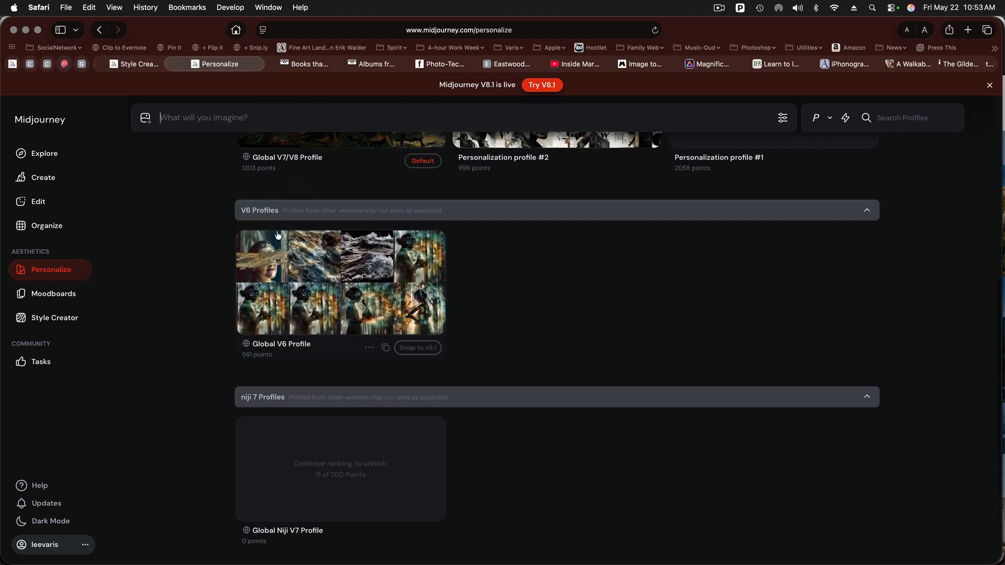
scroll(295, 289, down, 1)
scroll(294, 289, down, 1)
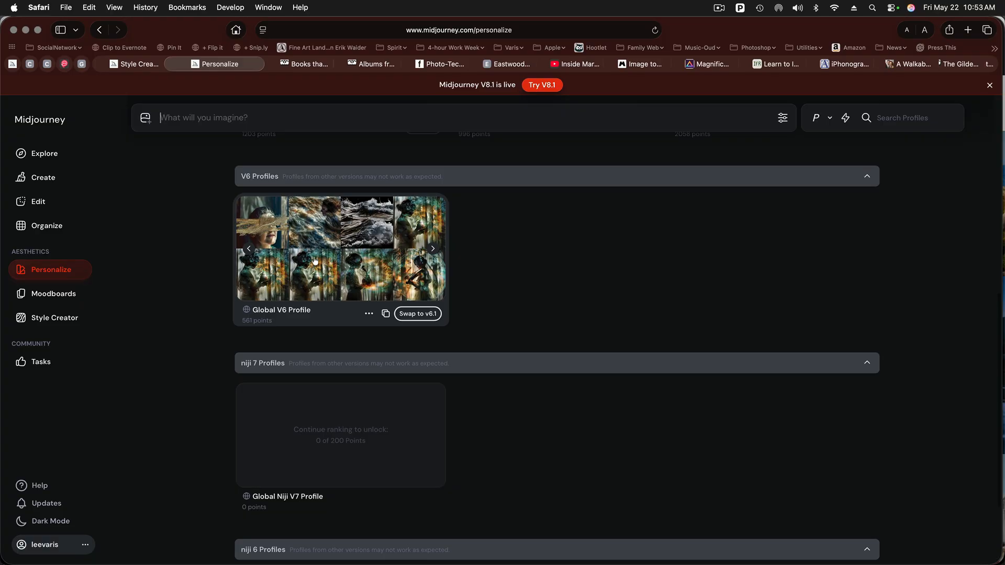
scroll(349, 268, down, 5)
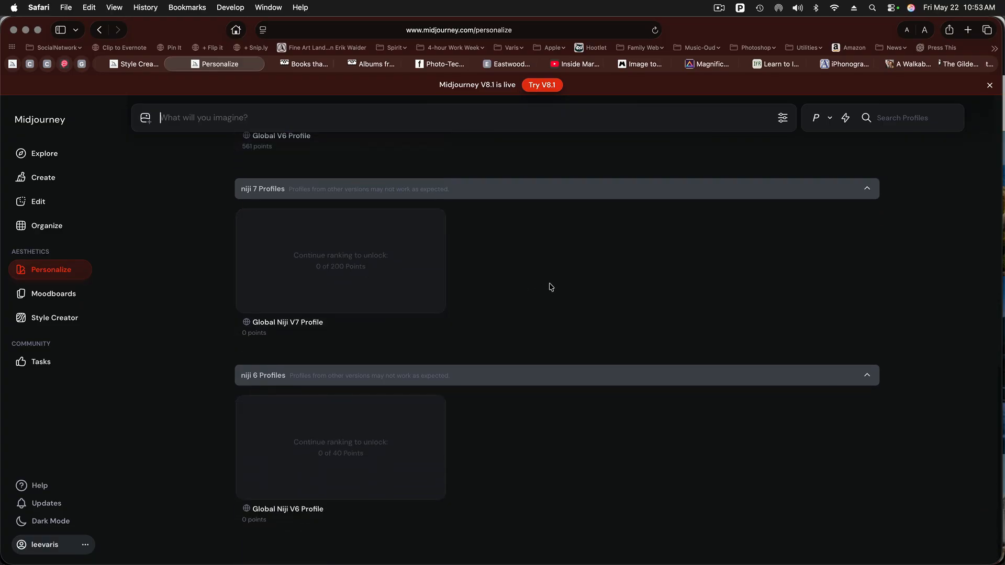
scroll(550, 285, up, 8)
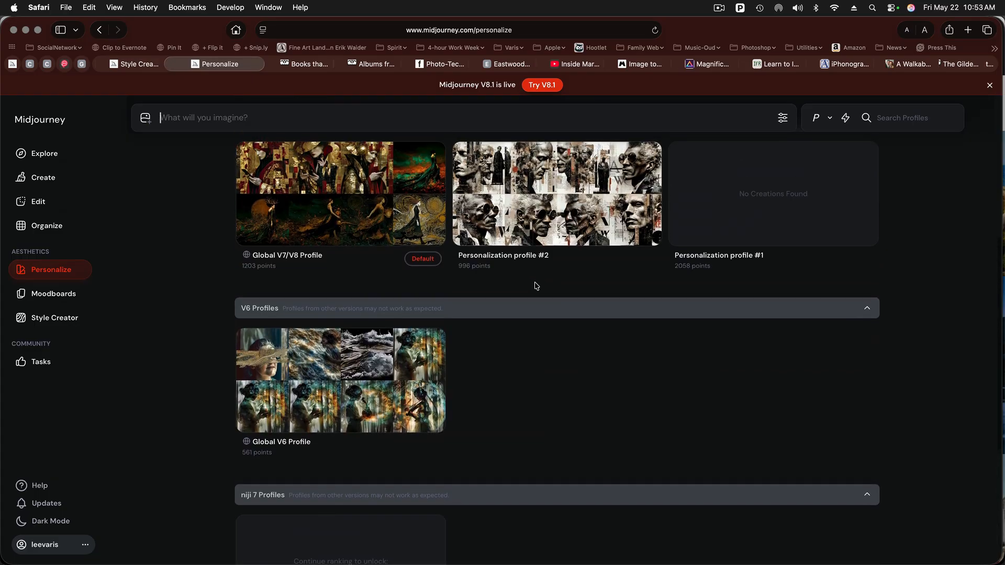
scroll(534, 286, up, 3)
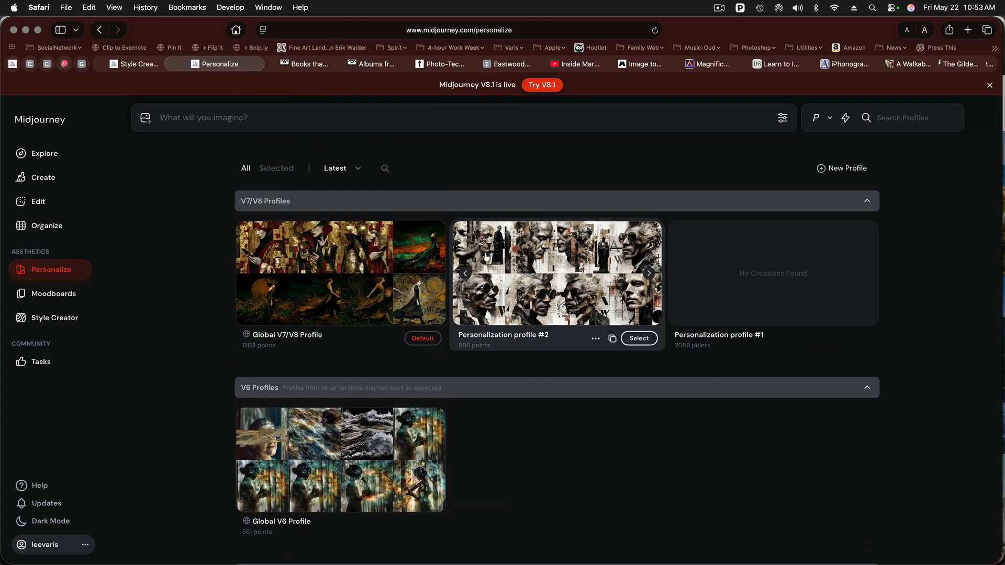
scroll(308, 263, up, 8)
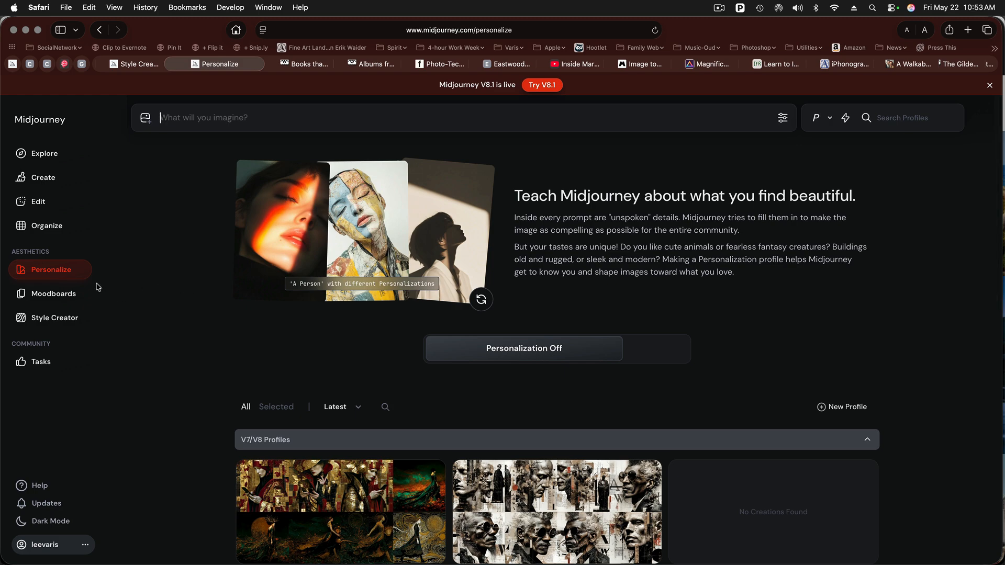
Open the Moodboards page and look over all the saved moodboards.
click(34, 294)
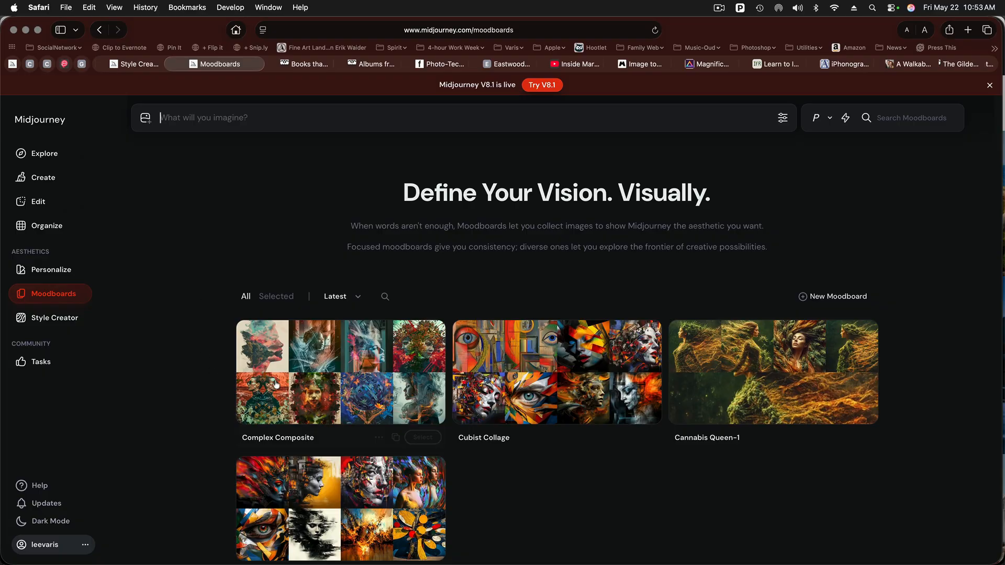
mouse_move(283, 402)
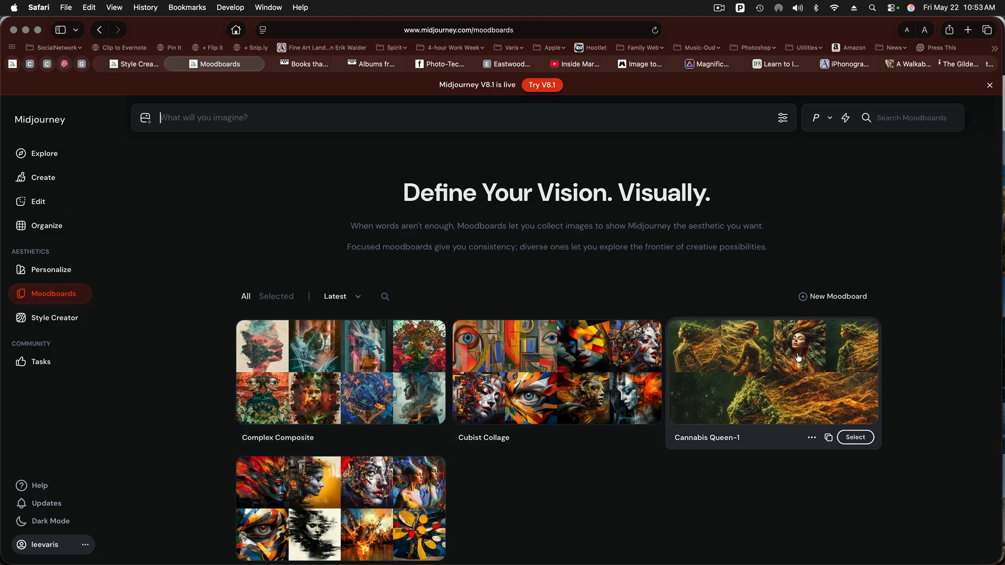
scroll(384, 495, down, 2)
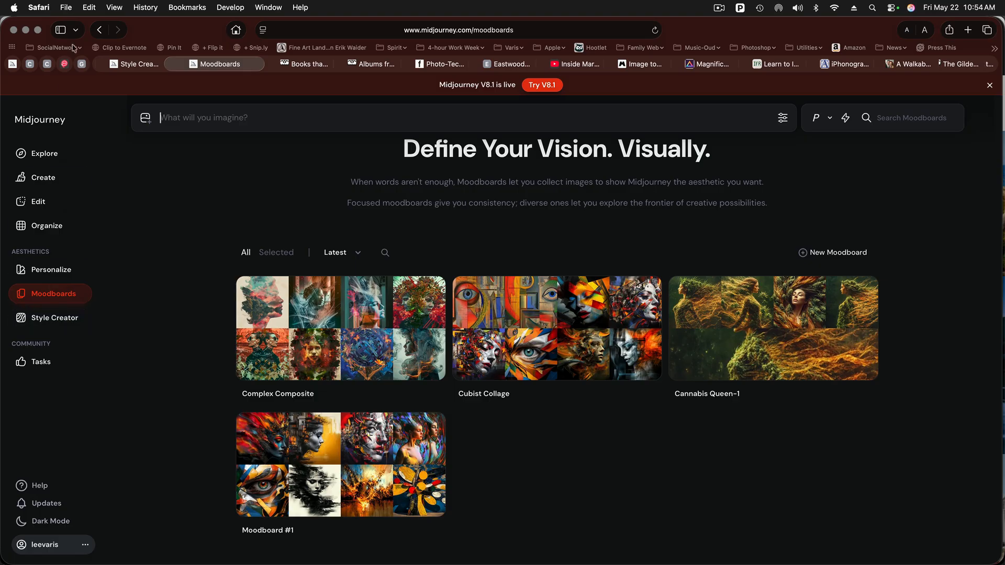
Switch to the open Style Creator page and check its generation settings and personalization options without altering them.
click(139, 66)
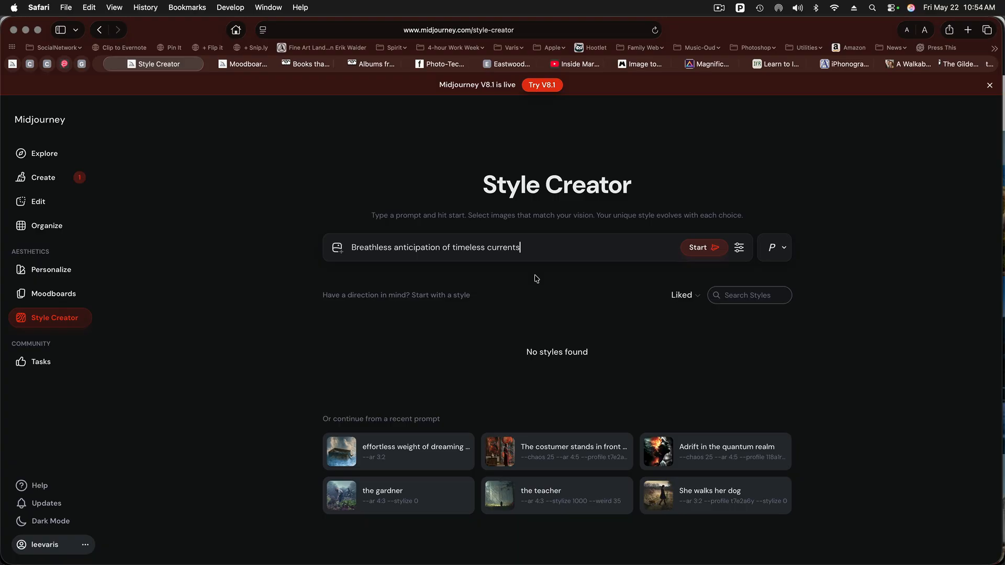
click(739, 247)
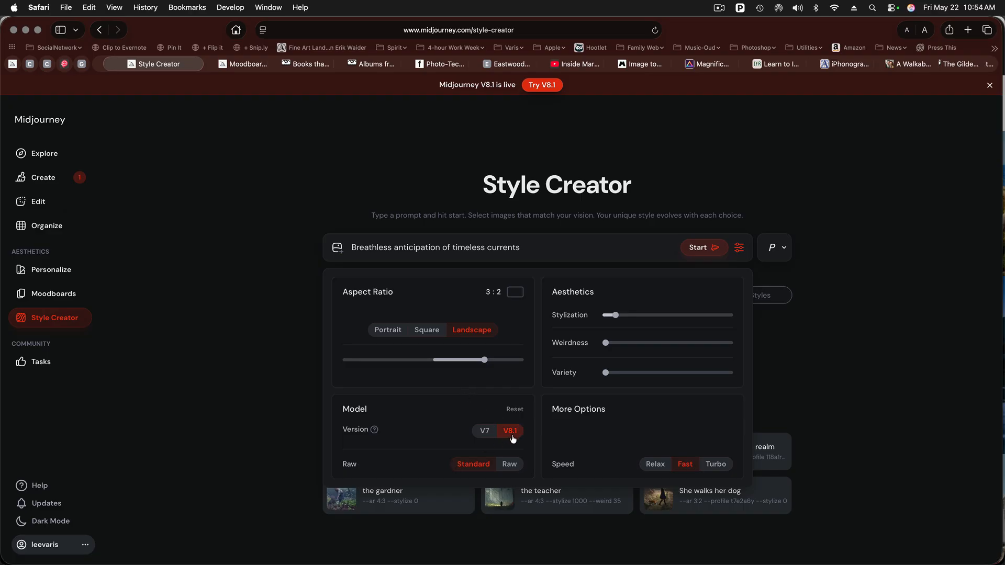
click(735, 250)
click(776, 248)
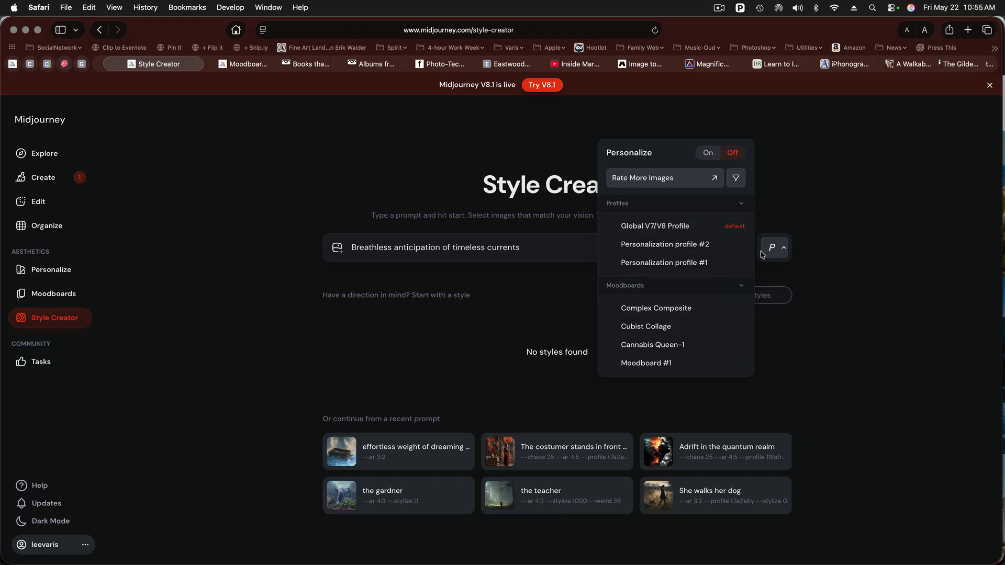
click(783, 249)
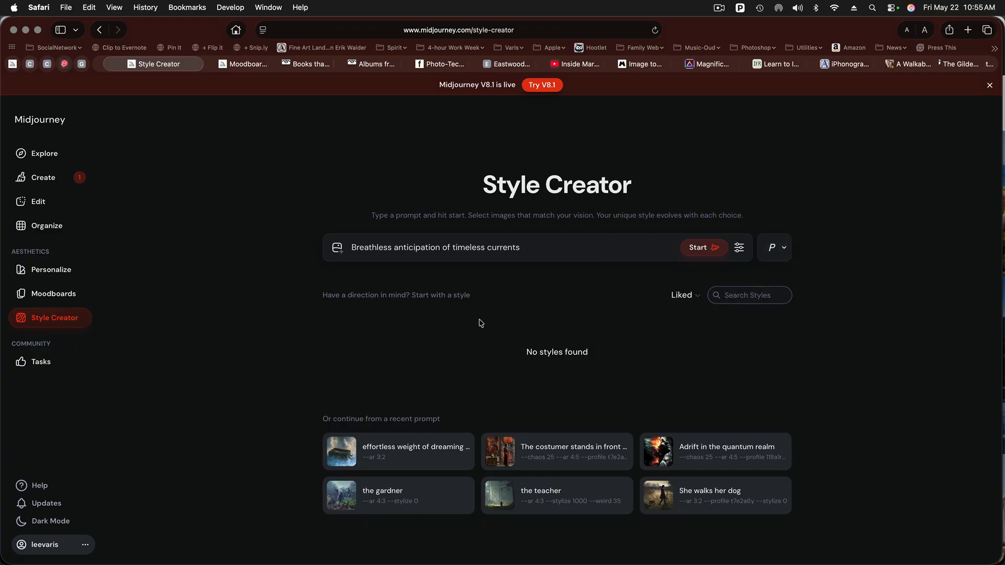
Start a style session with the prompt "Breathless anticipation of timeless currents" and select the orange-sailed boat beneath the swirling blue night sky.
click(698, 248)
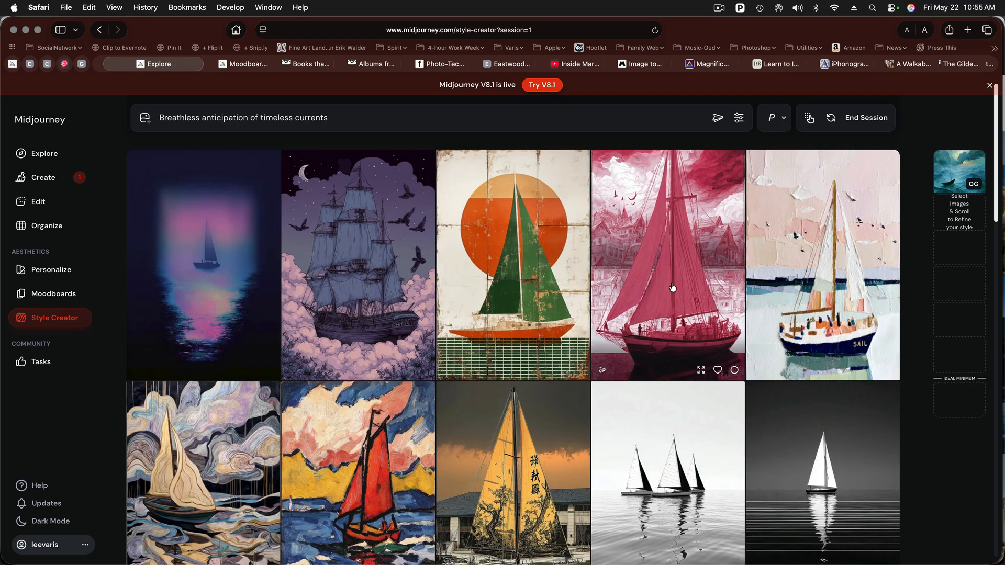
scroll(670, 288, down, 3)
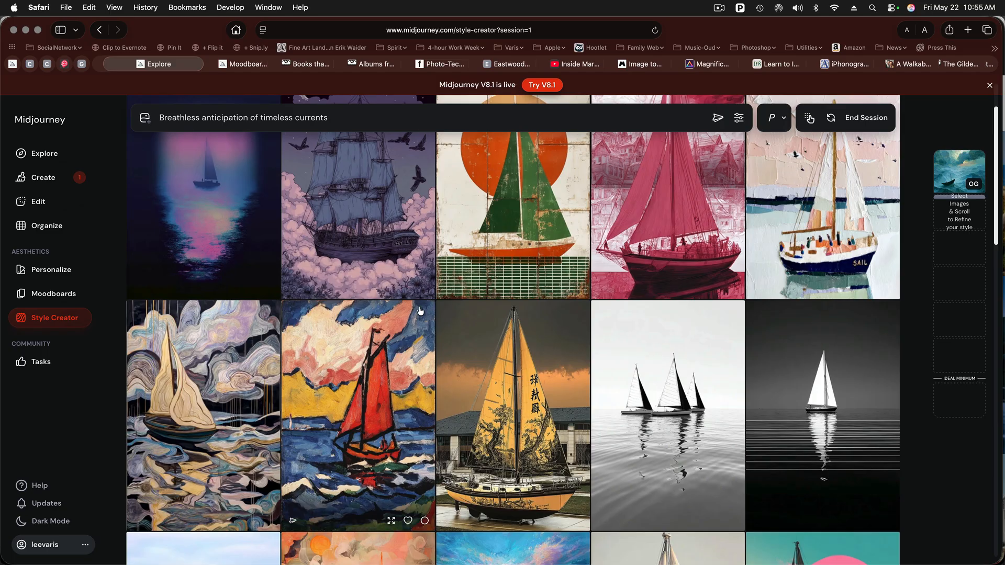
scroll(421, 311, down, 2)
scroll(411, 312, down, 10)
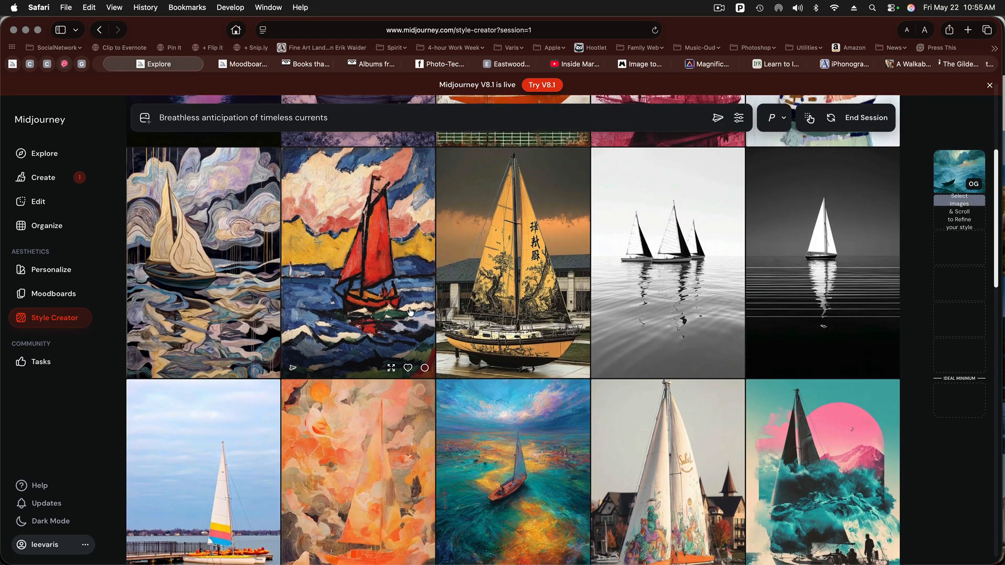
scroll(410, 313, down, 8)
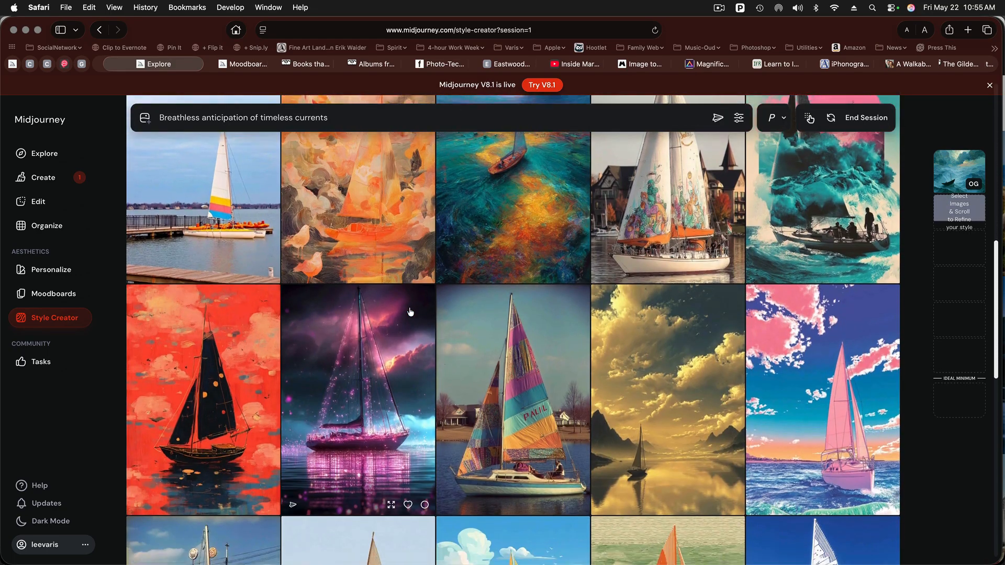
scroll(410, 313, down, 7)
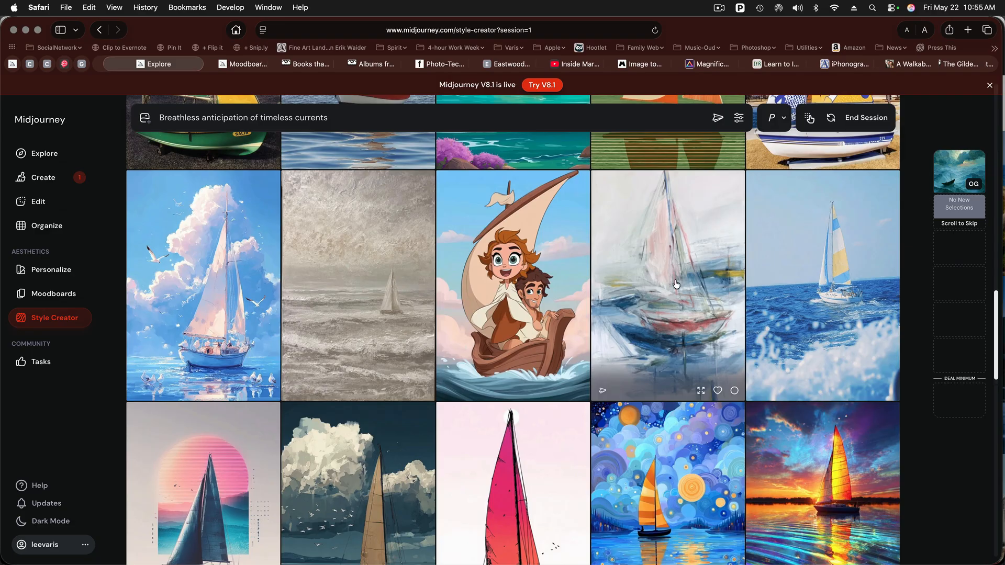
scroll(669, 288, down, 2)
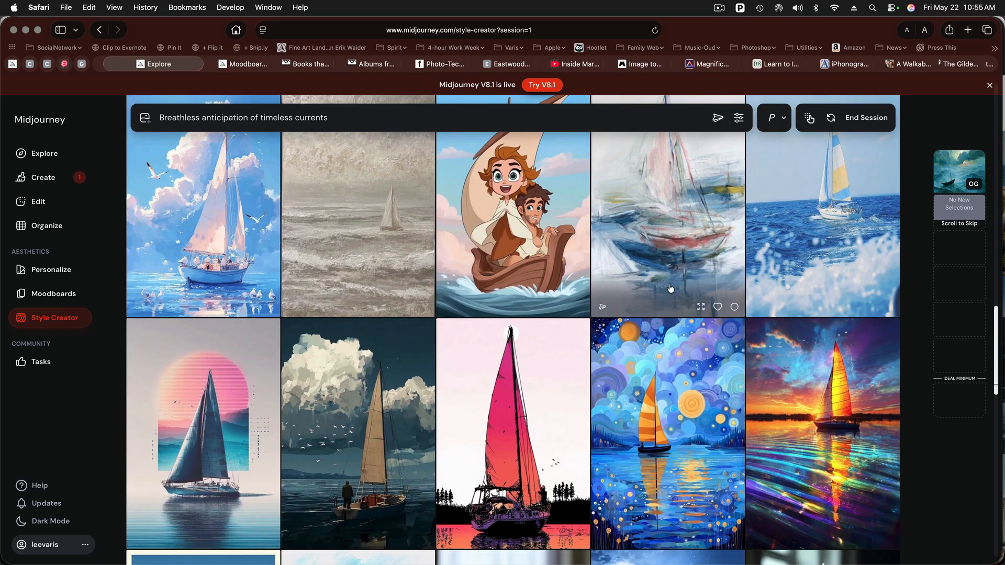
click(672, 396)
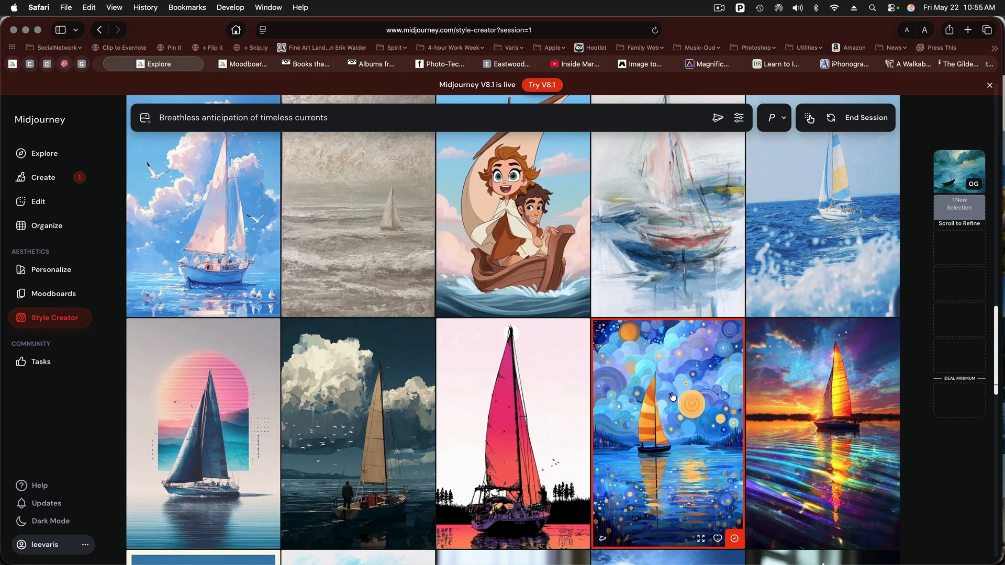
Refine the style past the next sailboat rows and view the preview images of the original, unstyled prompt.
scroll(672, 396, down, 4)
scroll(673, 396, down, 8)
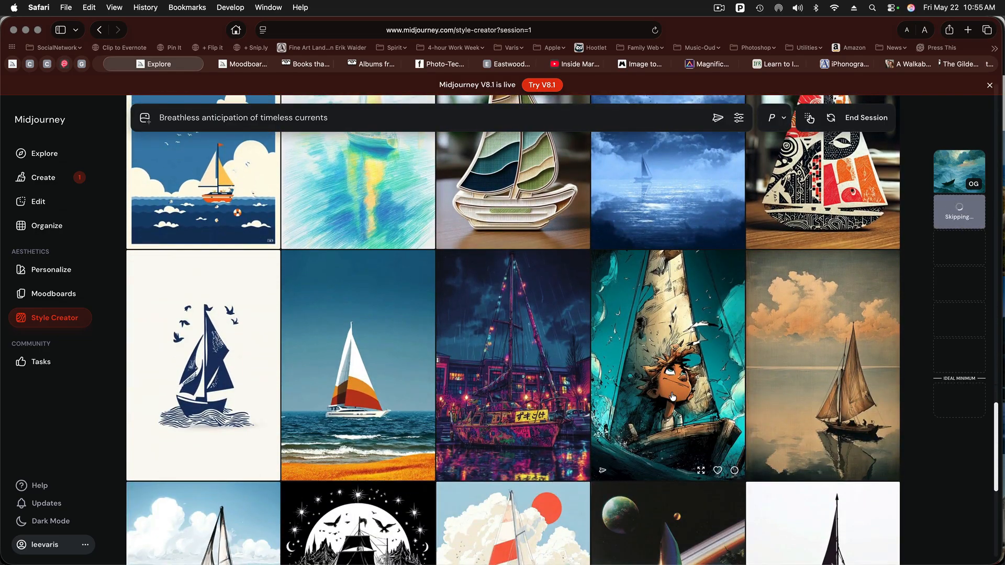
scroll(671, 394, down, 1)
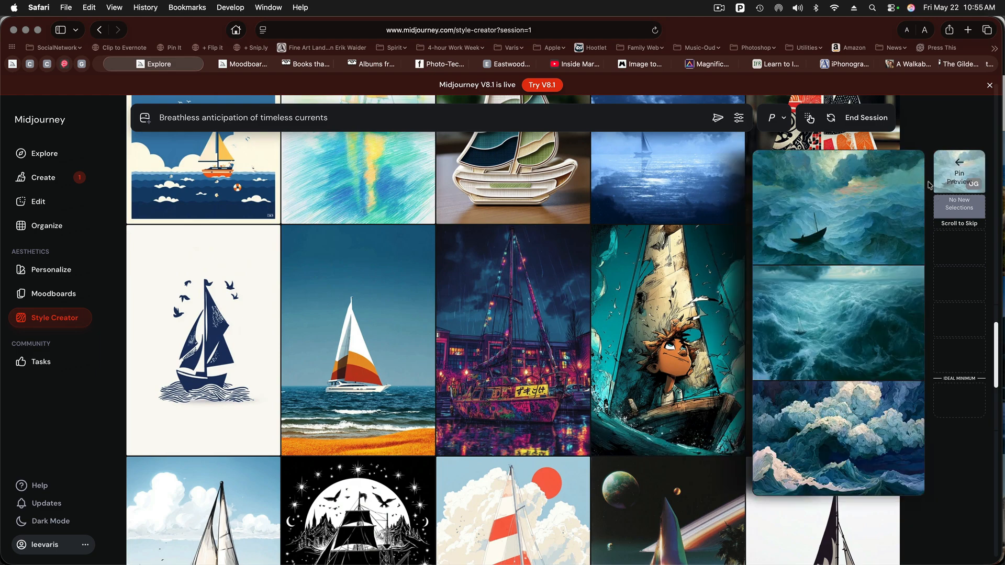
mouse_move(945, 180)
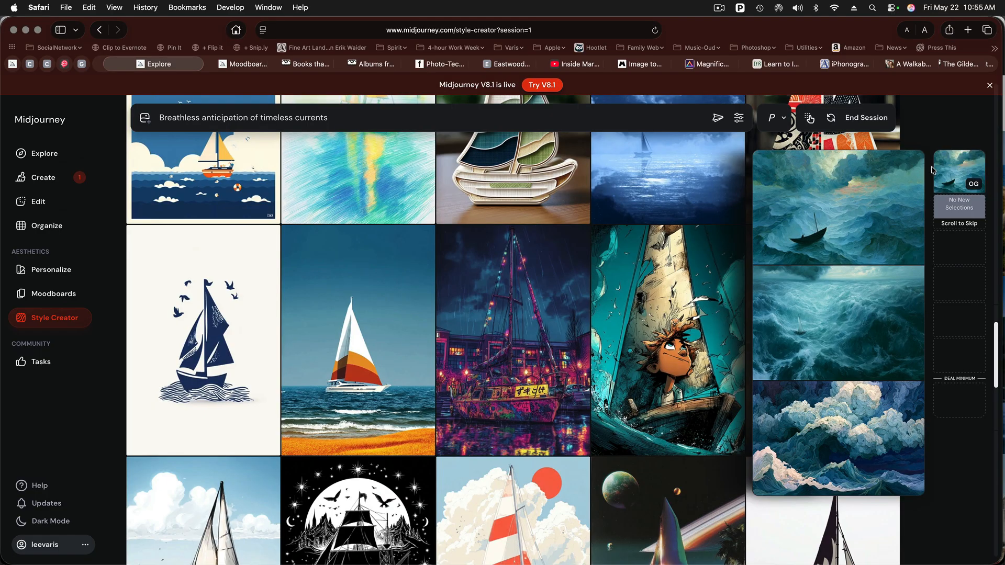
Select the dark boat beneath green and gold nebula clouds and refine the style into its first preview.
scroll(591, 320, down, 5)
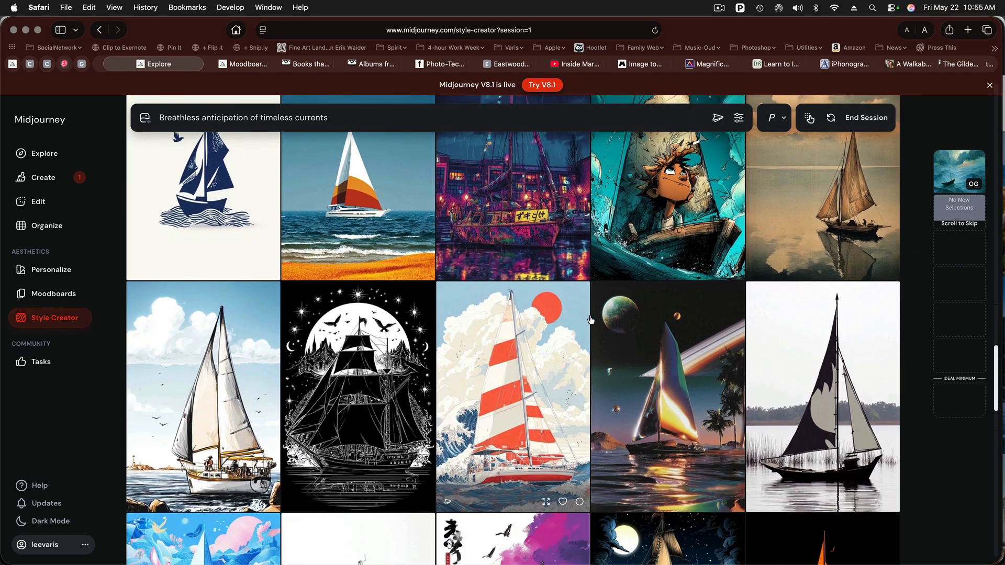
scroll(591, 319, down, 5)
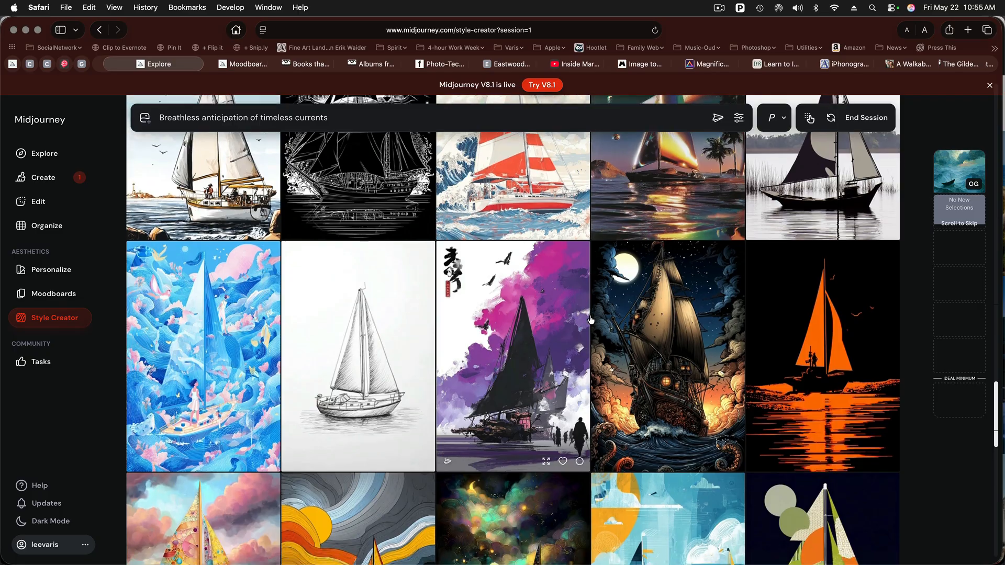
scroll(613, 313, down, 4)
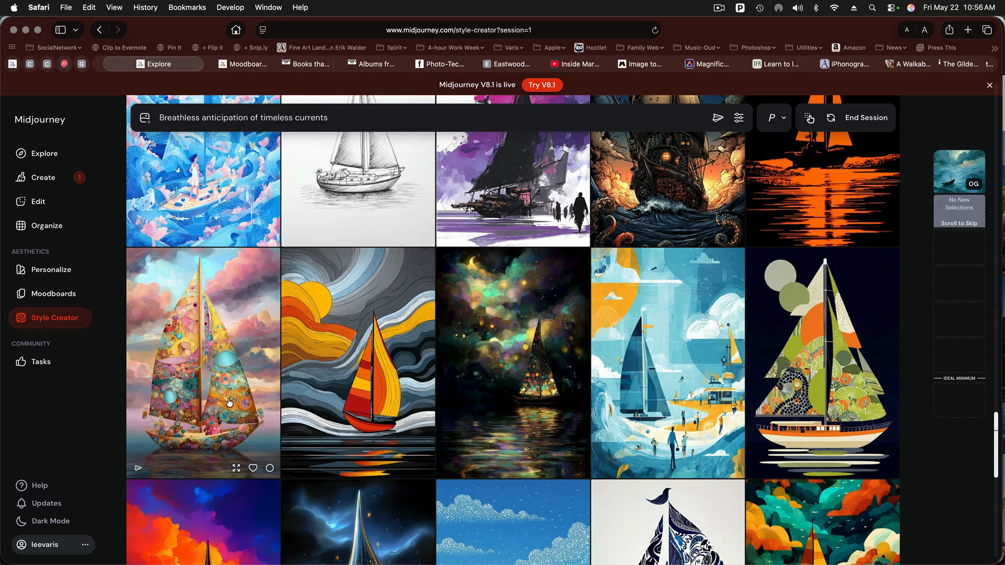
click(526, 354)
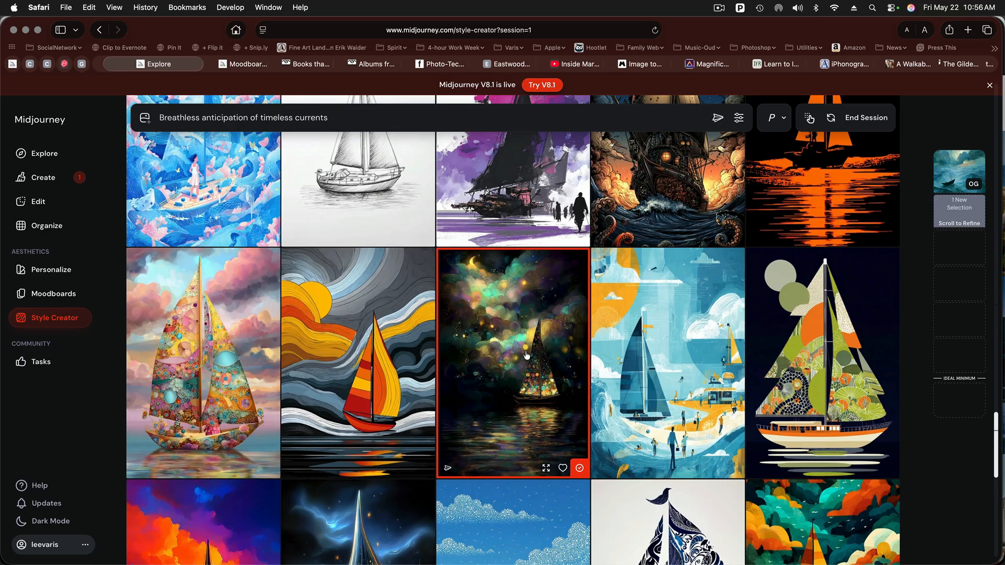
scroll(526, 355, down, 7)
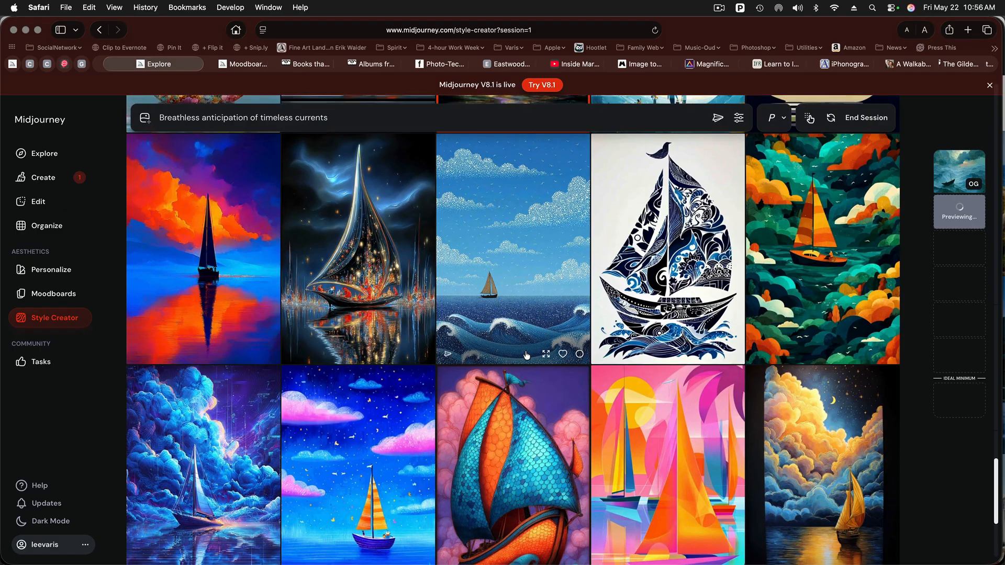
scroll(526, 355, down, 5)
scroll(526, 355, down, 6)
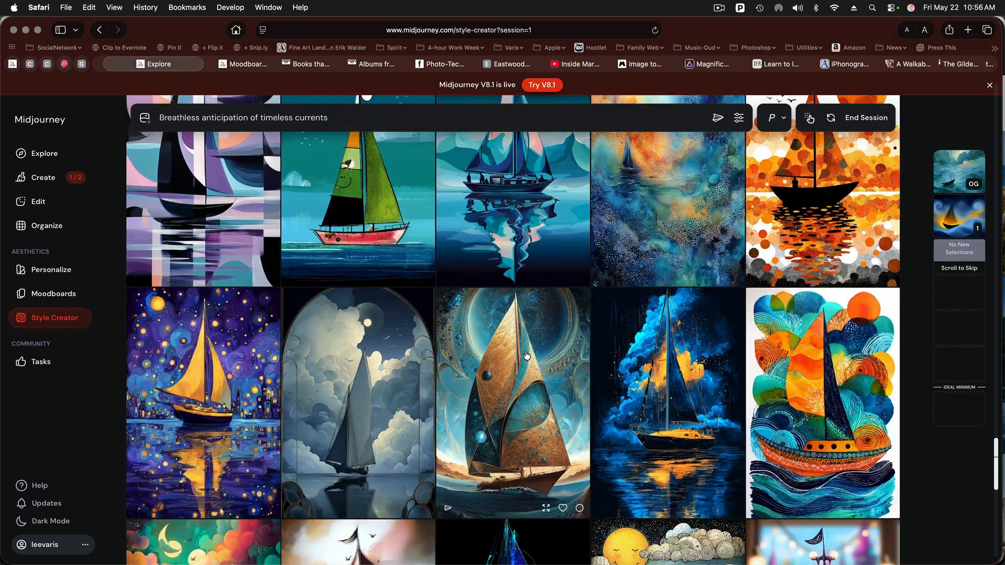
Select the ornate copper-and-teal sailboat, refine the style with it, and inspect the first and second style previews.
scroll(526, 355, down, 2)
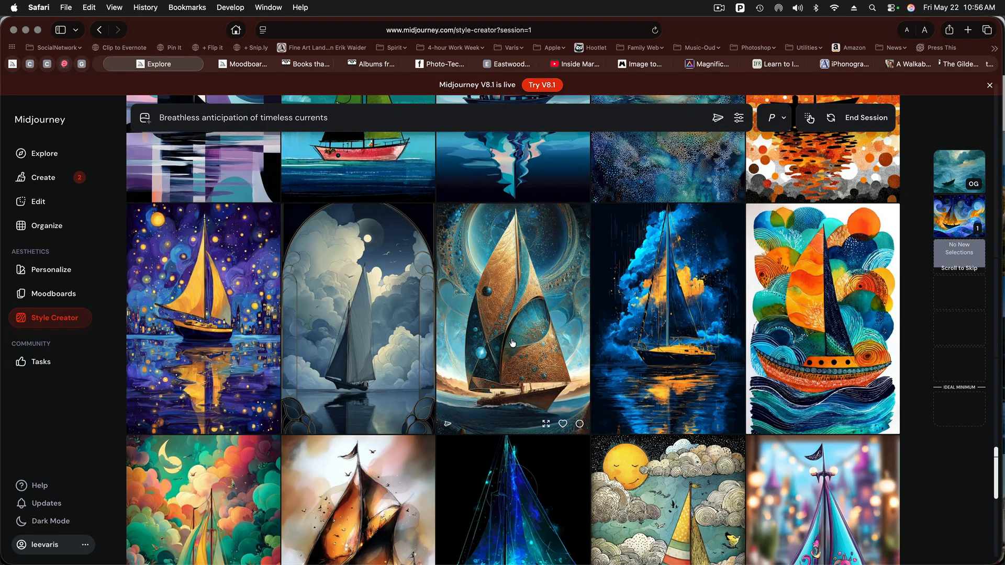
click(512, 343)
scroll(853, 283, down, 4)
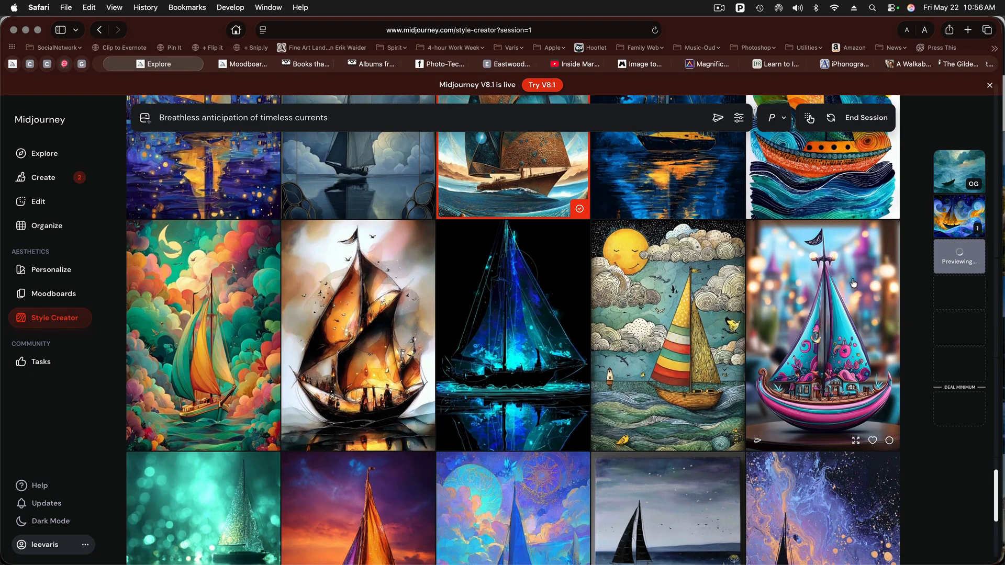
mouse_move(942, 225)
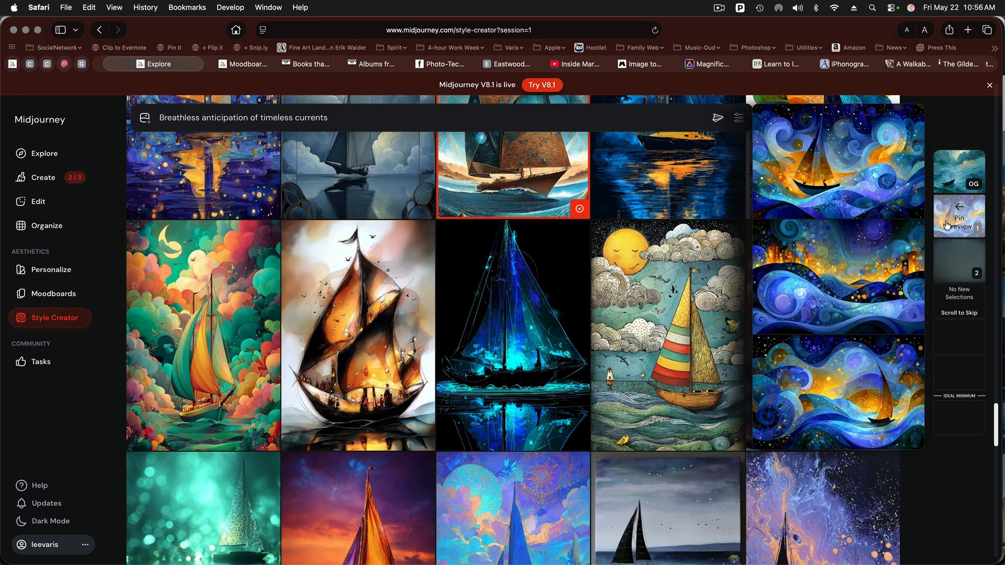
mouse_move(948, 260)
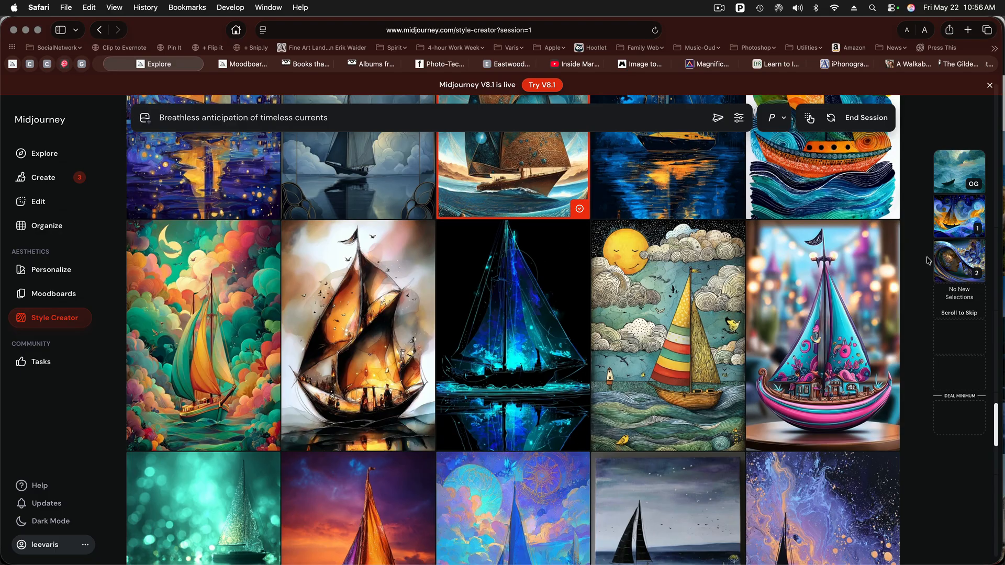
Select the silhouetted boat in purple-orange swirls and the glowing translucent-sailed boat with blue bokeh, refine the style, and view the third preview.
scroll(525, 325, down, 5)
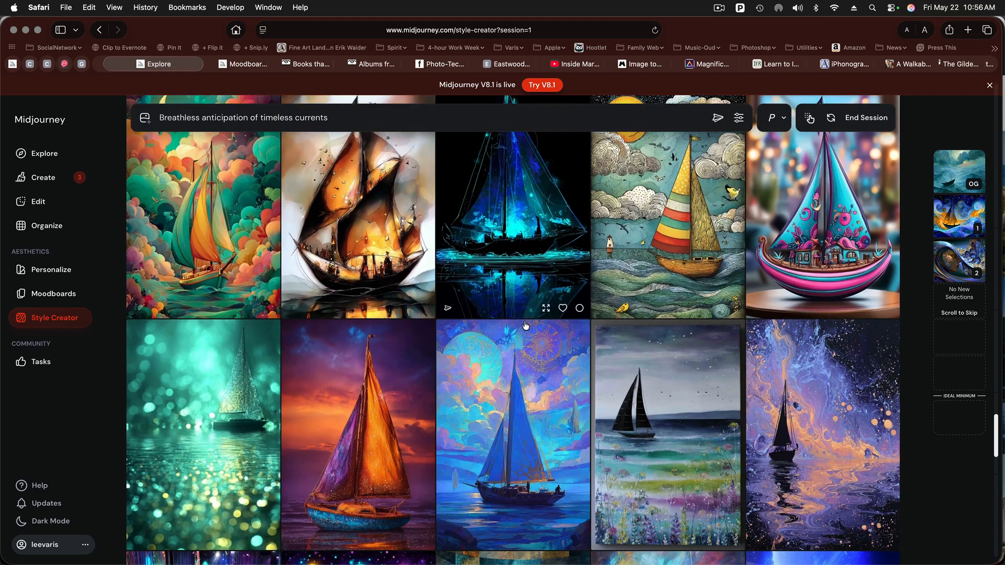
scroll(525, 325, down, 3)
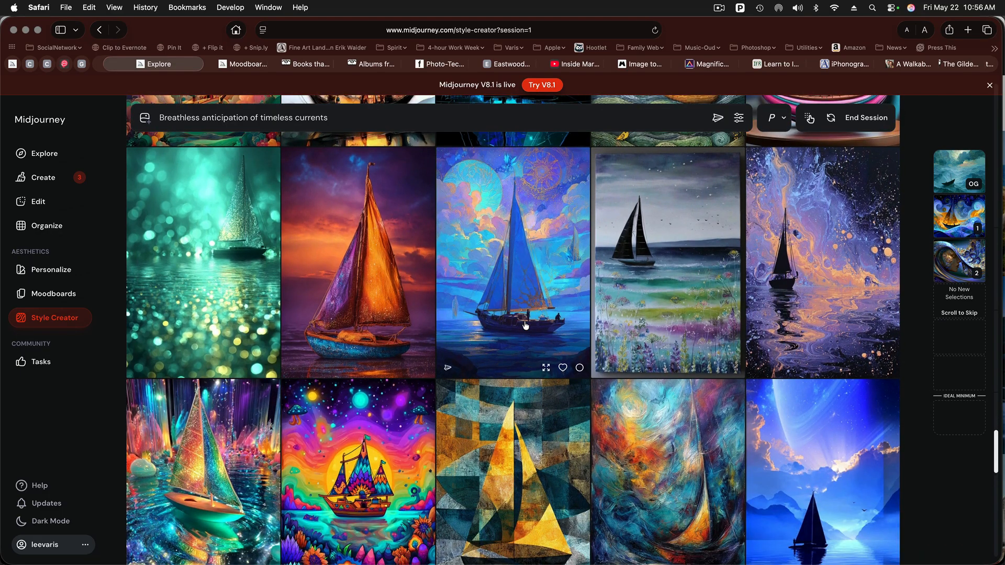
click(793, 296)
scroll(617, 320, down, 5)
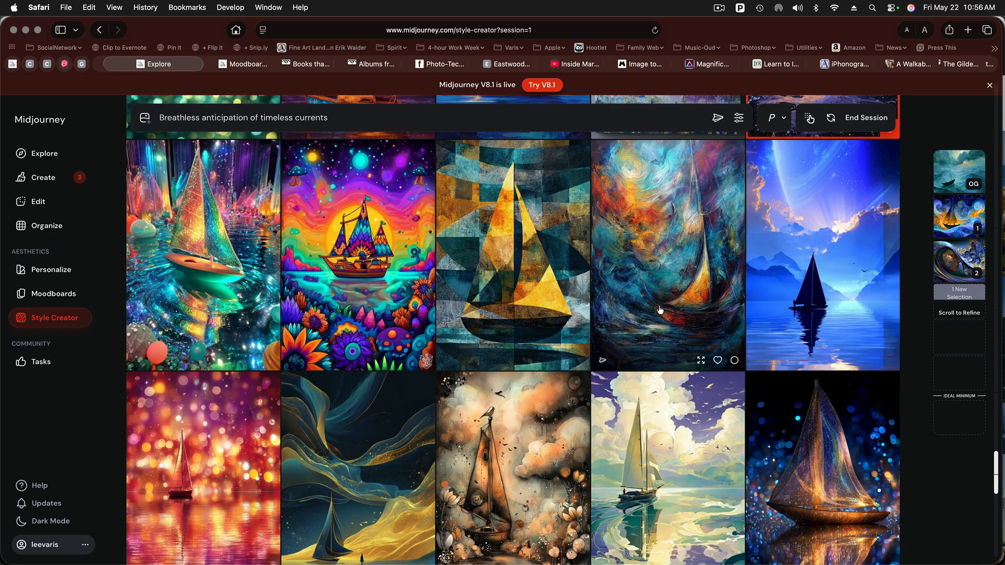
scroll(633, 315, down, 2)
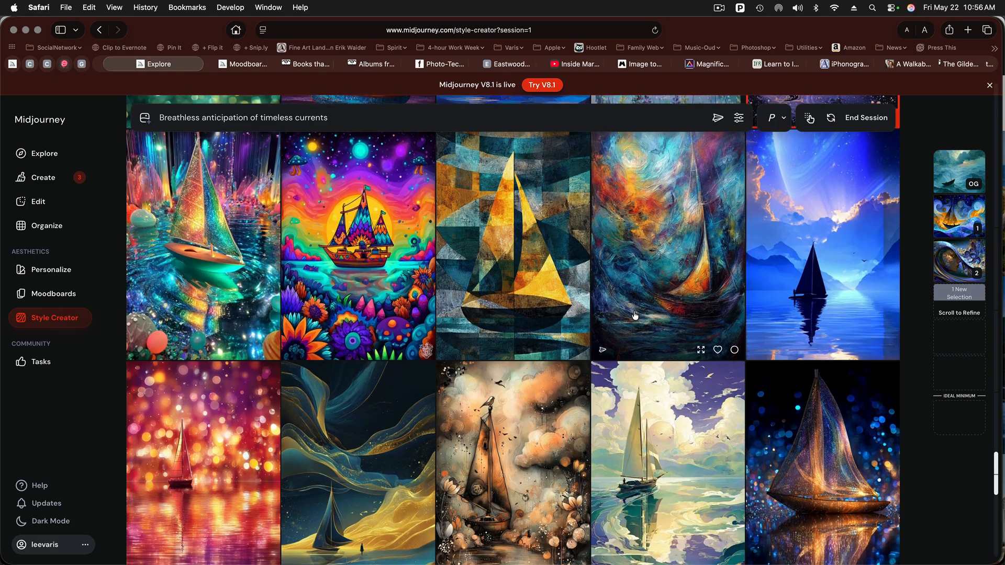
scroll(633, 314, down, 4)
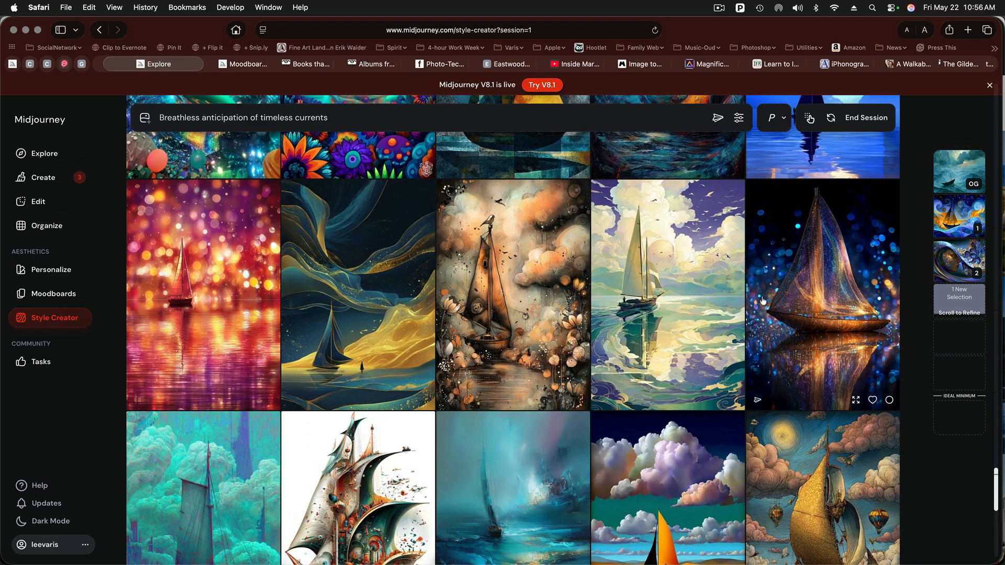
click(795, 294)
scroll(632, 303, down, 5)
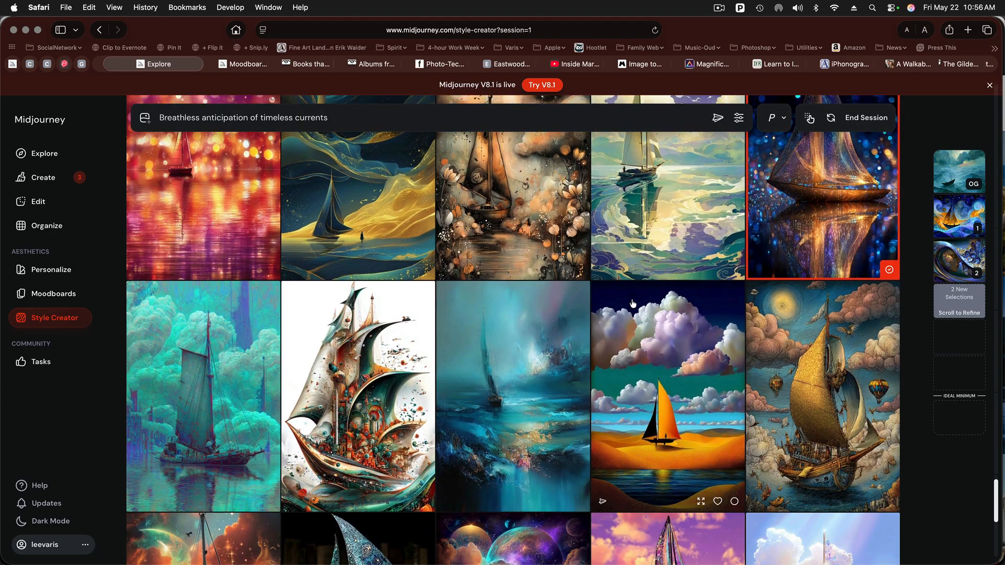
scroll(632, 304, down, 8)
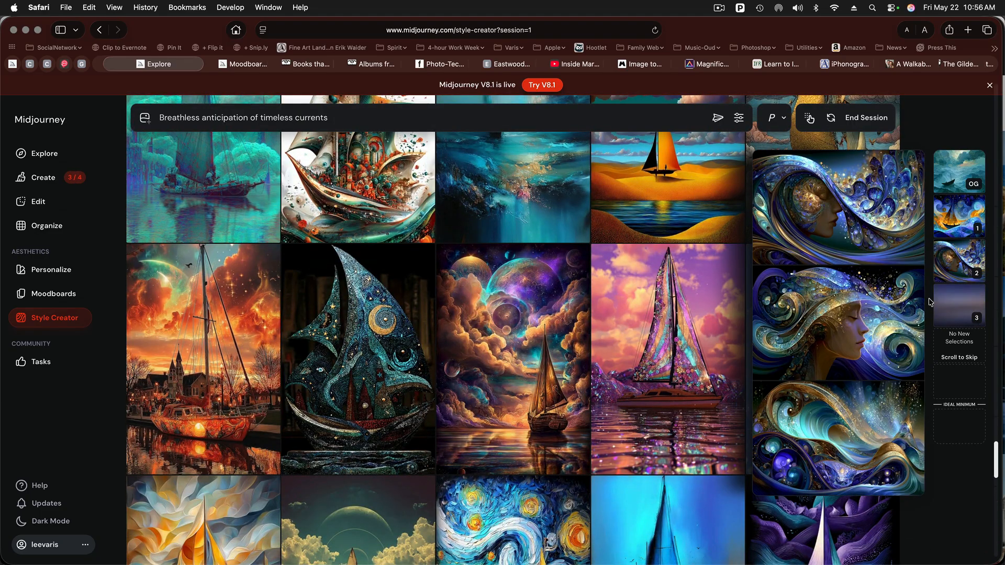
Select the starry teal fish-shaped boat with the crescent moon and refine the style into its fourth preview.
scroll(535, 299, down, 3)
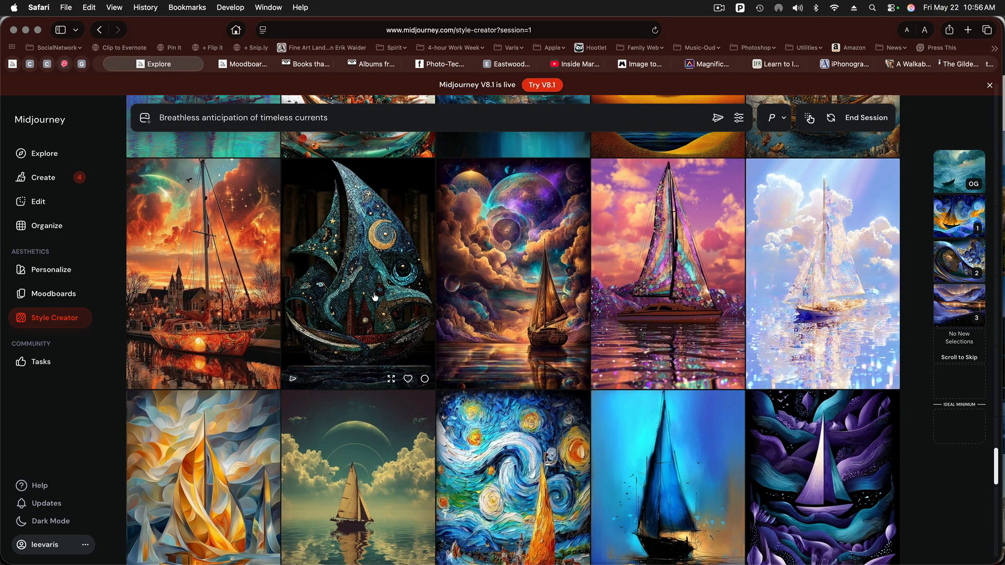
click(374, 298)
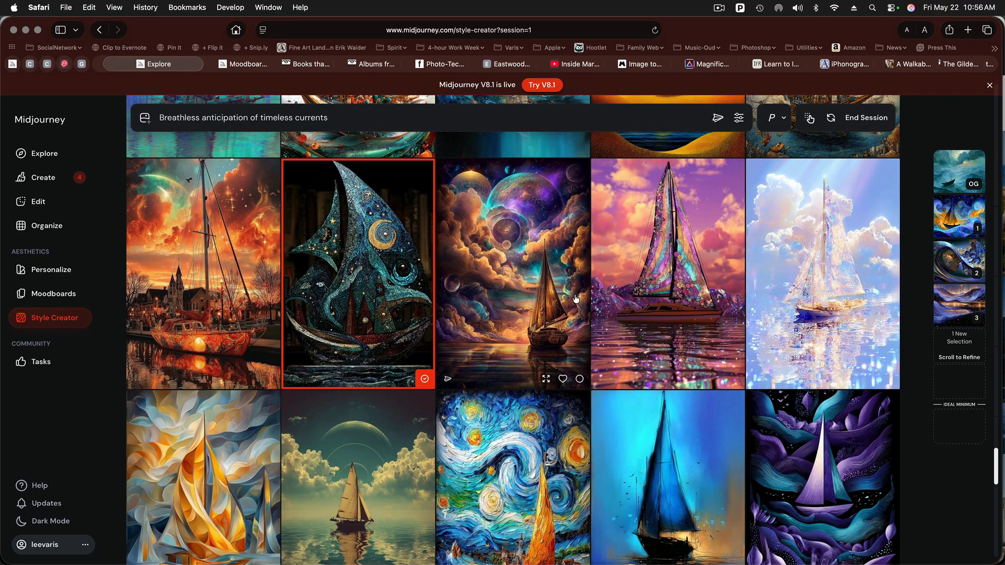
scroll(757, 302, down, 8)
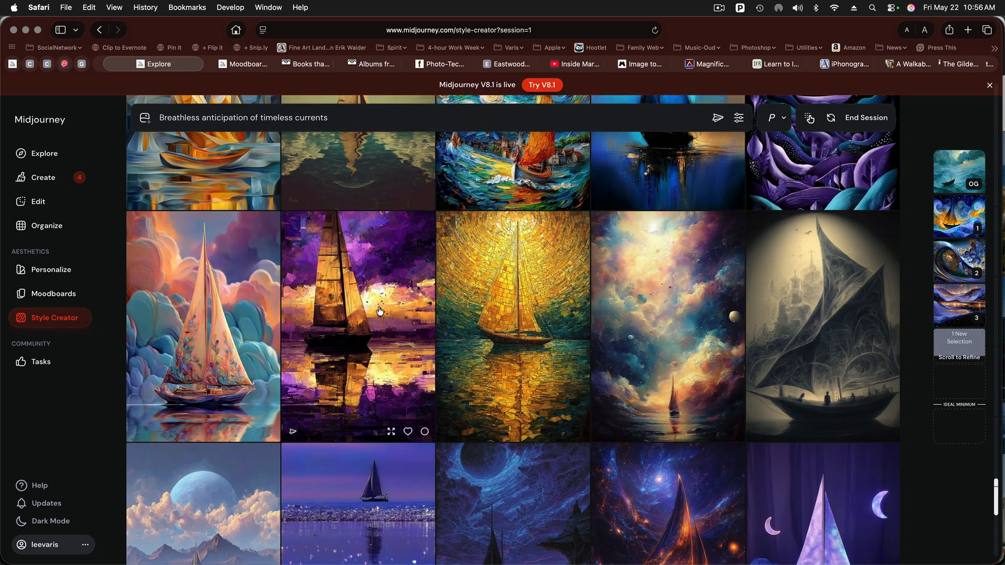
scroll(376, 312, down, 4)
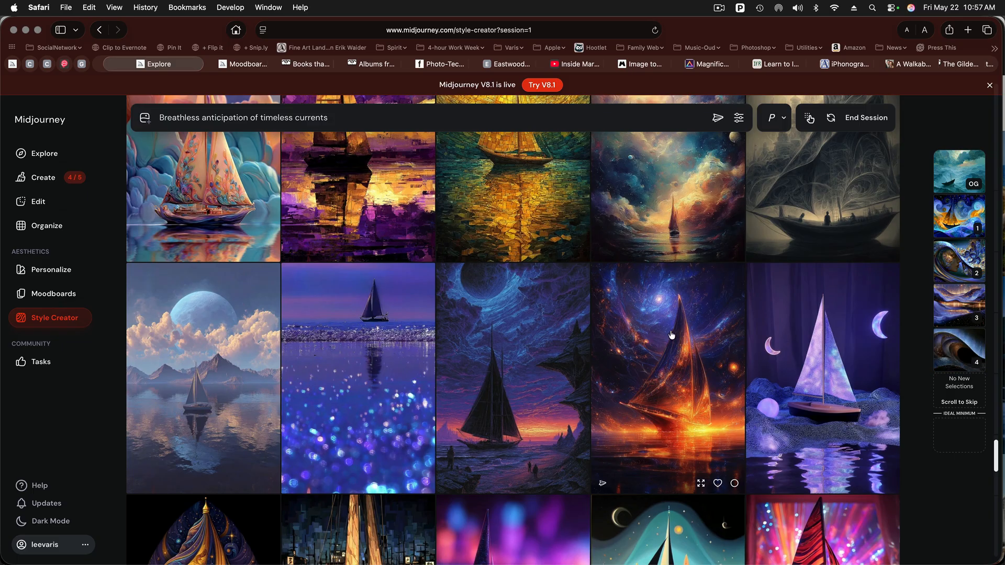
Select the teardrop-shaped boat with swirling gold and blue sails, refine the style, and view the fifth preview.
scroll(671, 335, down, 3)
scroll(671, 335, down, 3)
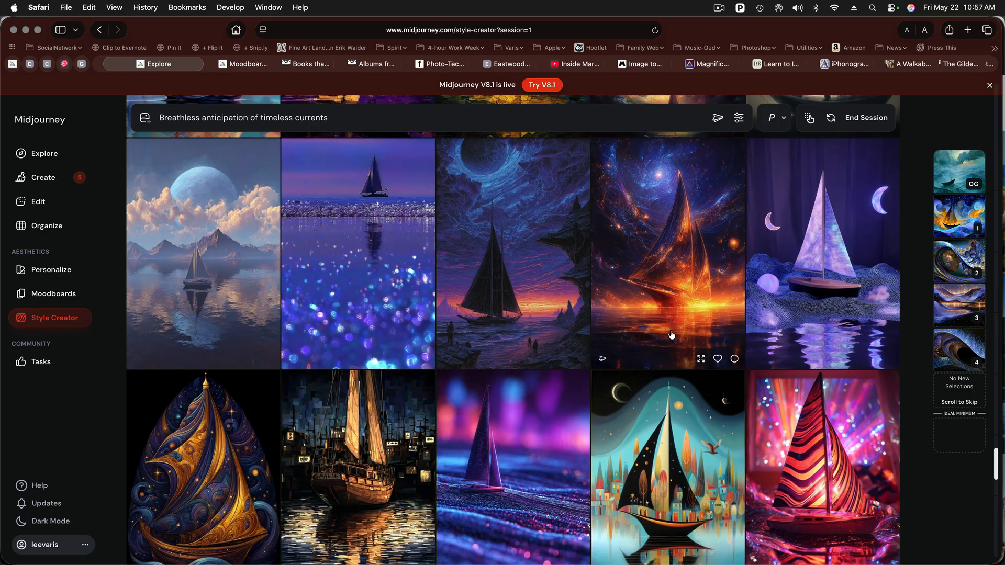
scroll(672, 335, down, 5)
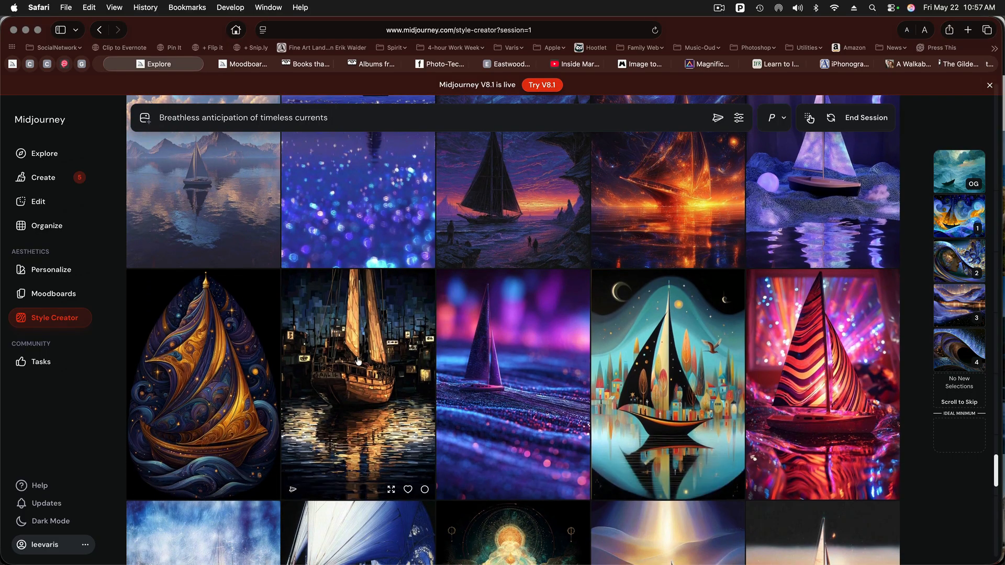
click(196, 377)
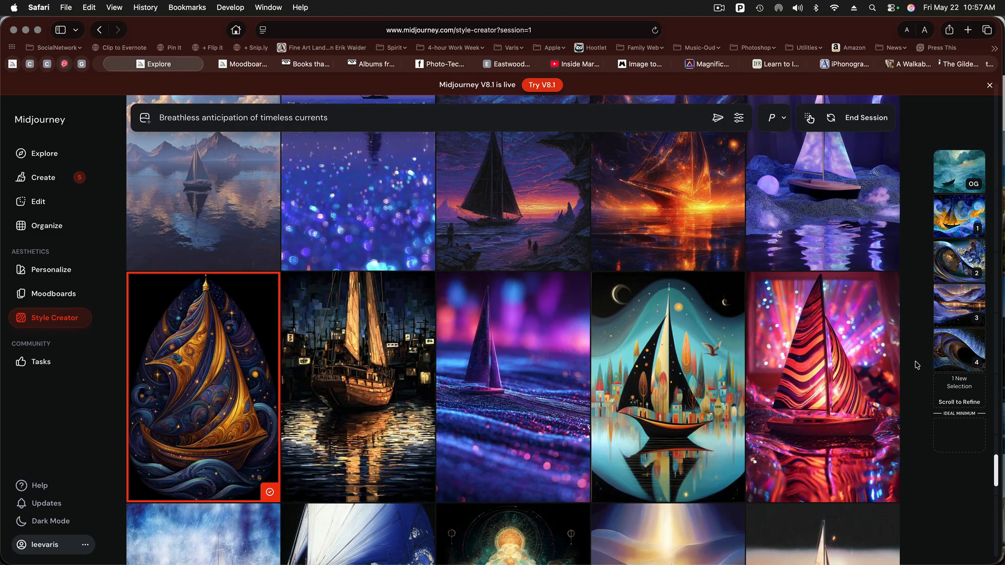
scroll(642, 380, down, 10)
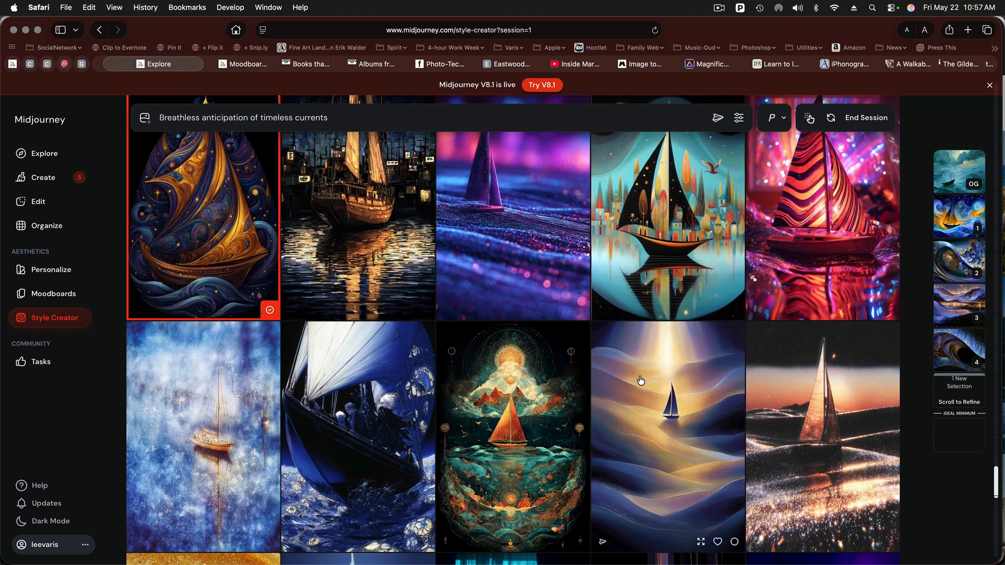
scroll(640, 381, down, 15)
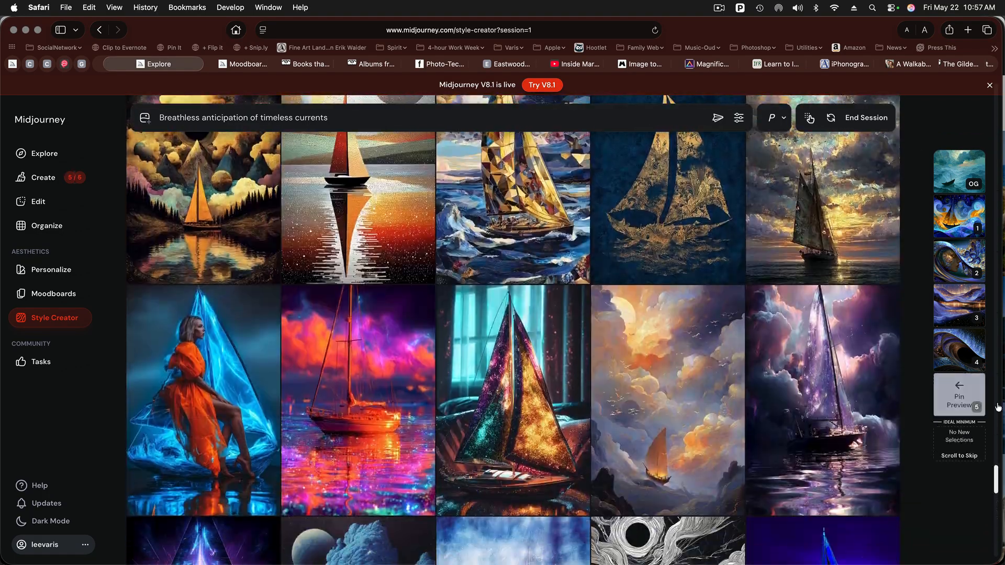
mouse_move(959, 403)
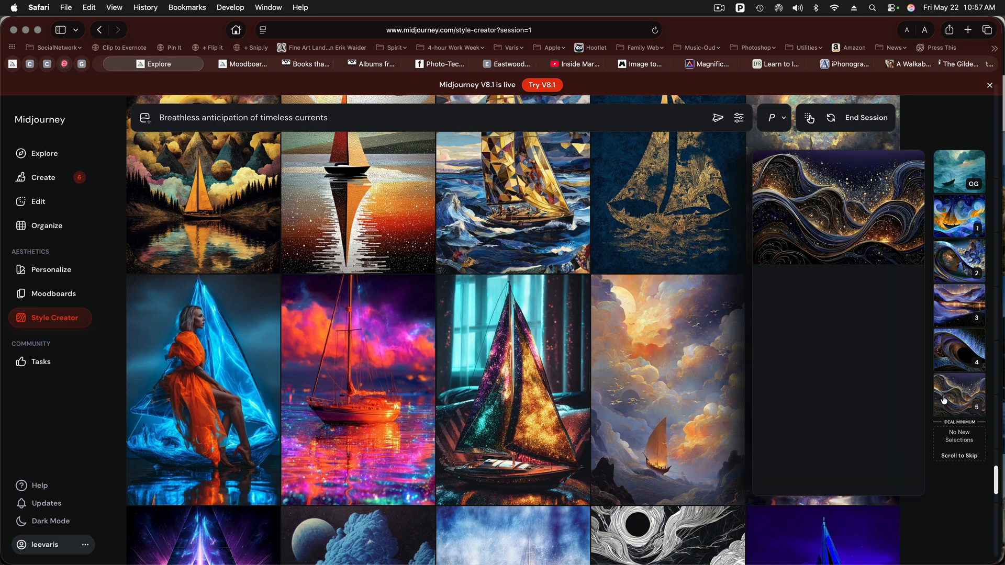
End the style session and review the images generated for each style version on the Create page.
click(859, 119)
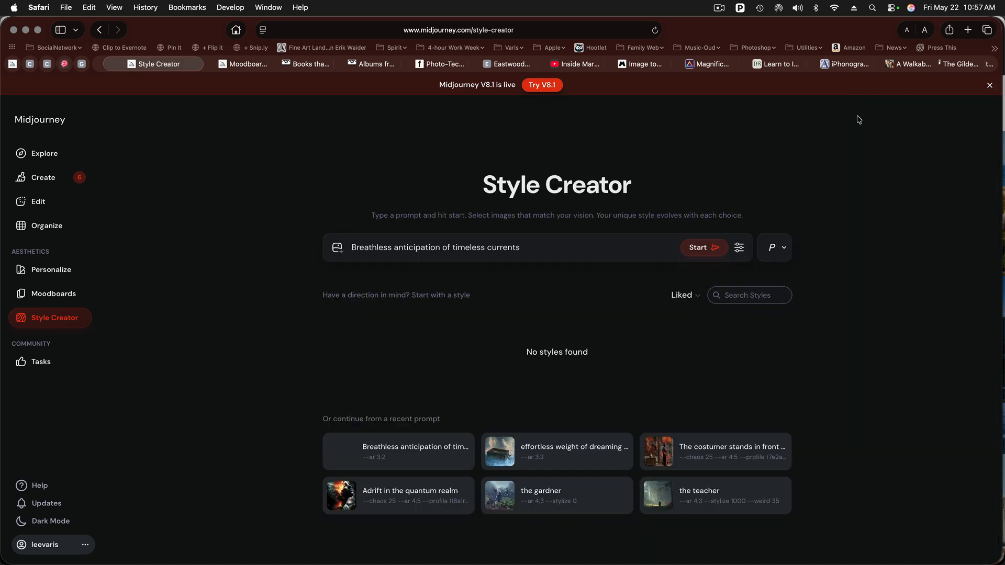
click(36, 178)
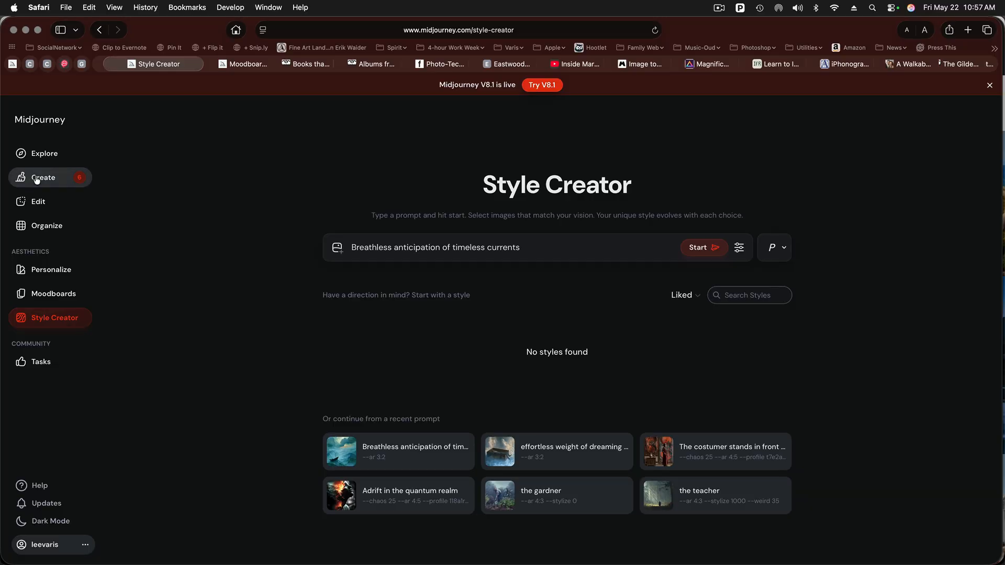
scroll(283, 223, up, 15)
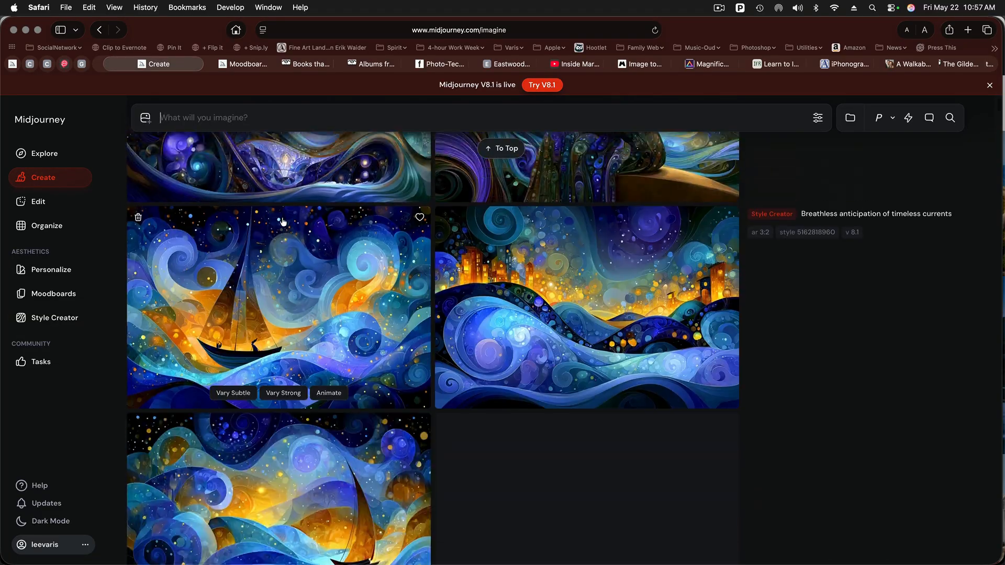
scroll(283, 222, up, 2)
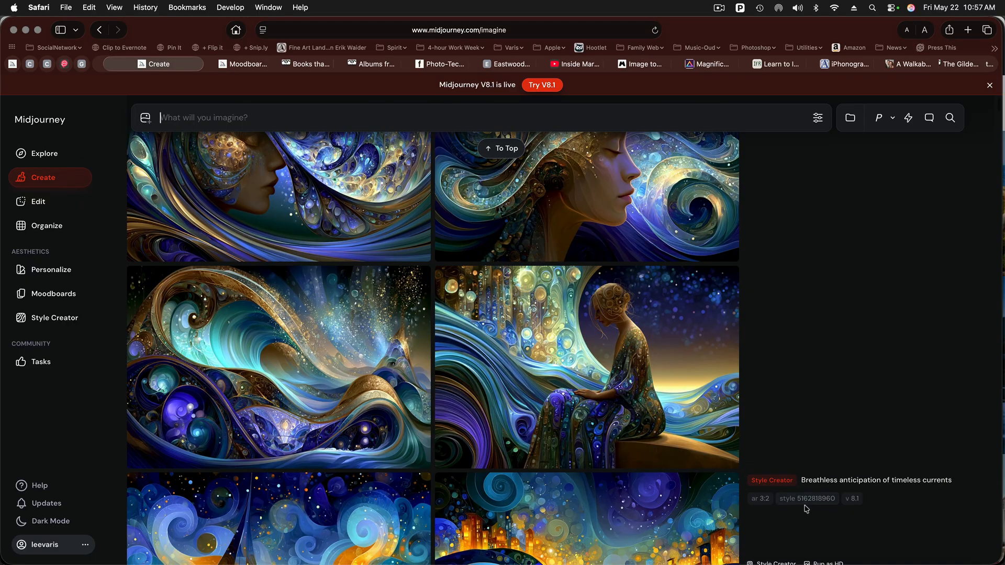
scroll(667, 391, up, 10)
scroll(667, 391, up, 10)
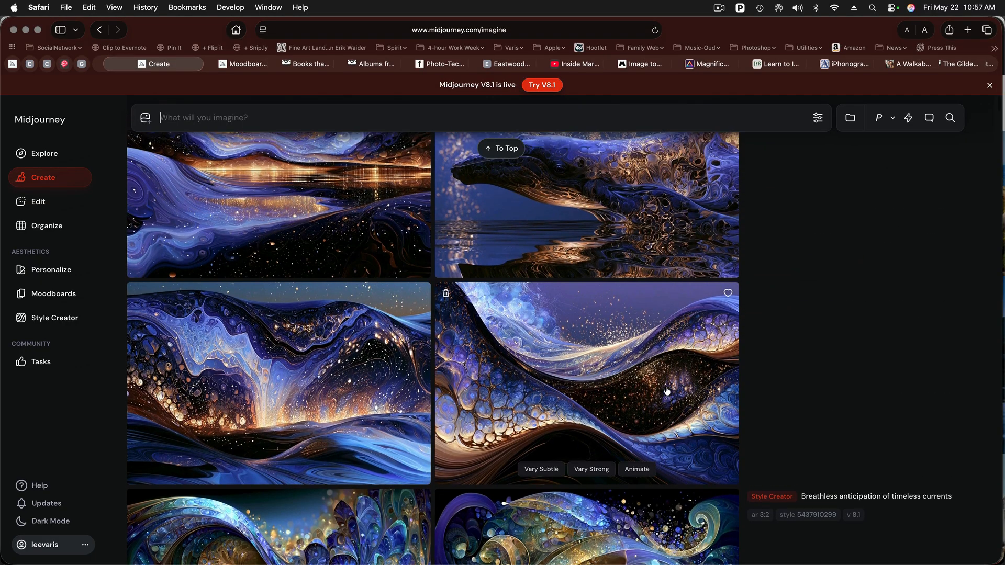
scroll(666, 391, up, 10)
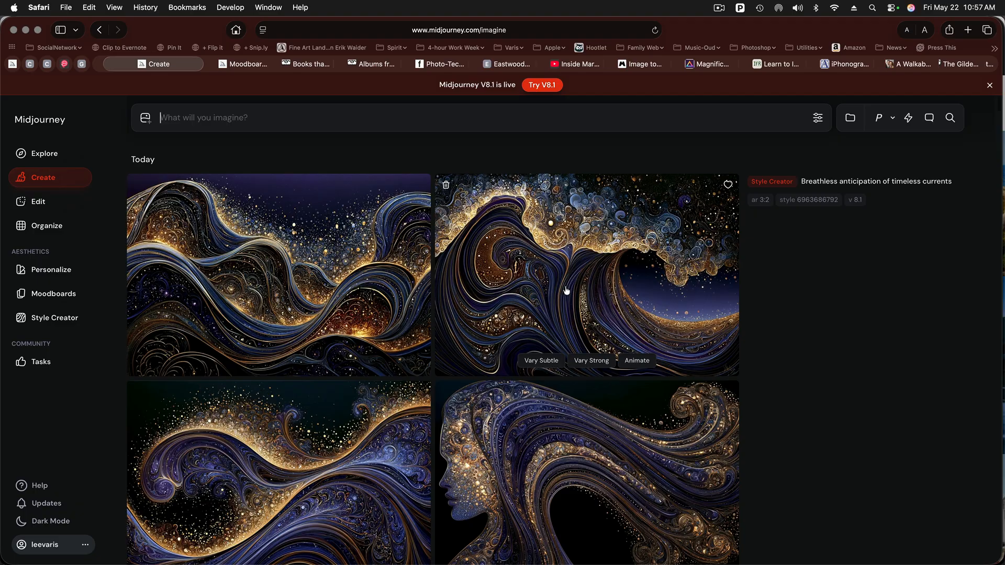
click(809, 204)
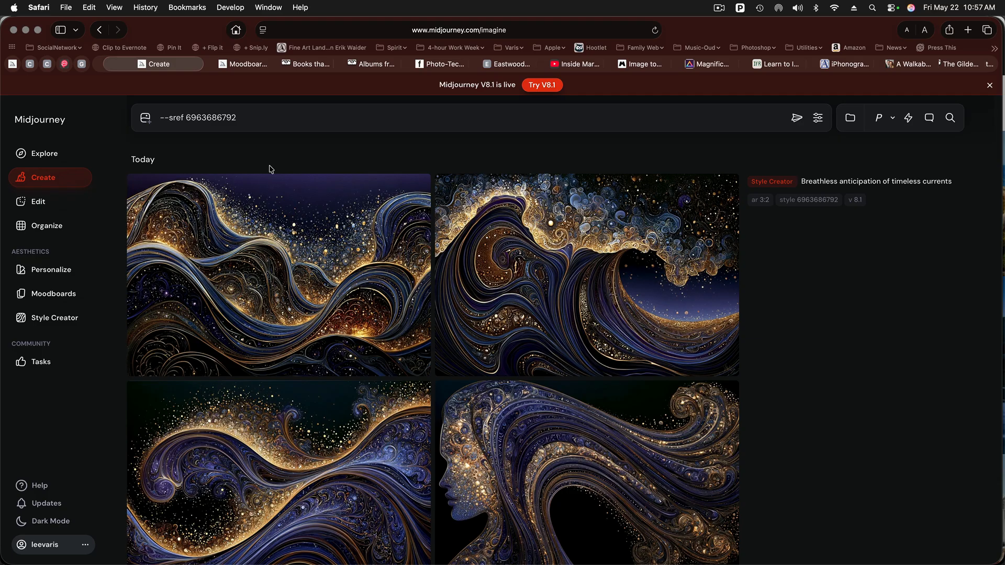
text(she walks her dog)
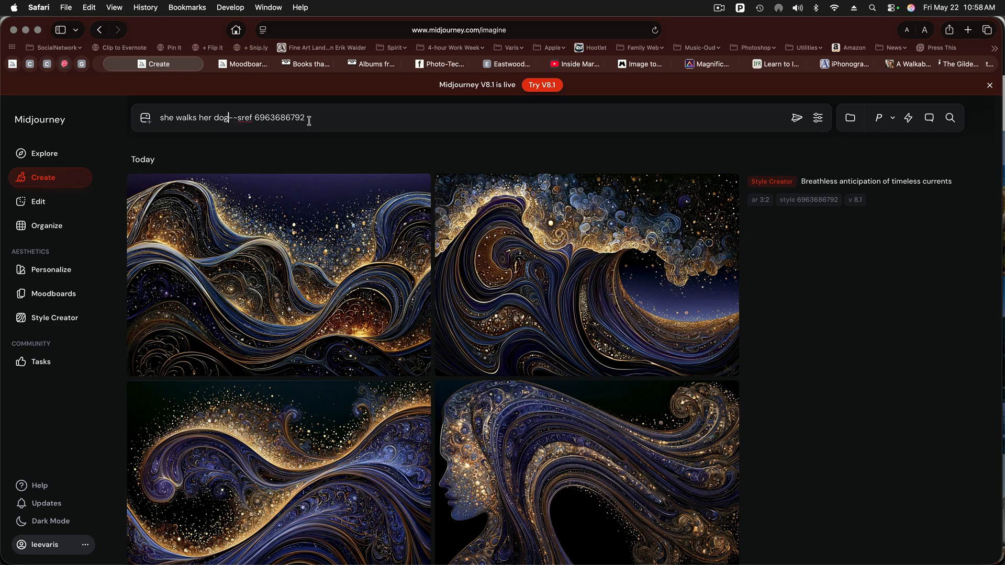
click(796, 120)
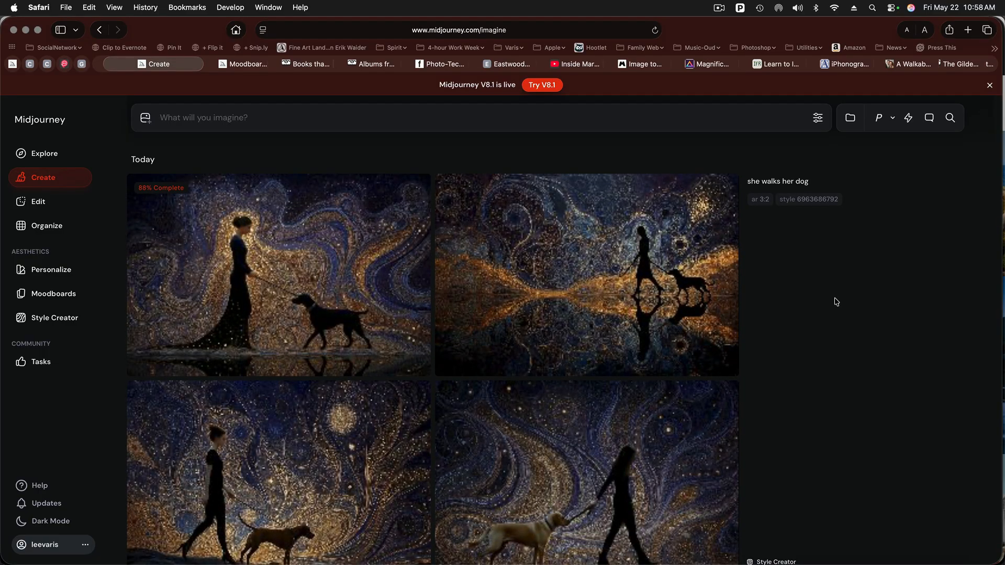
View each of the four generated "she walks her dog" images enlarged, from the first to the last.
scroll(809, 322, down, 2)
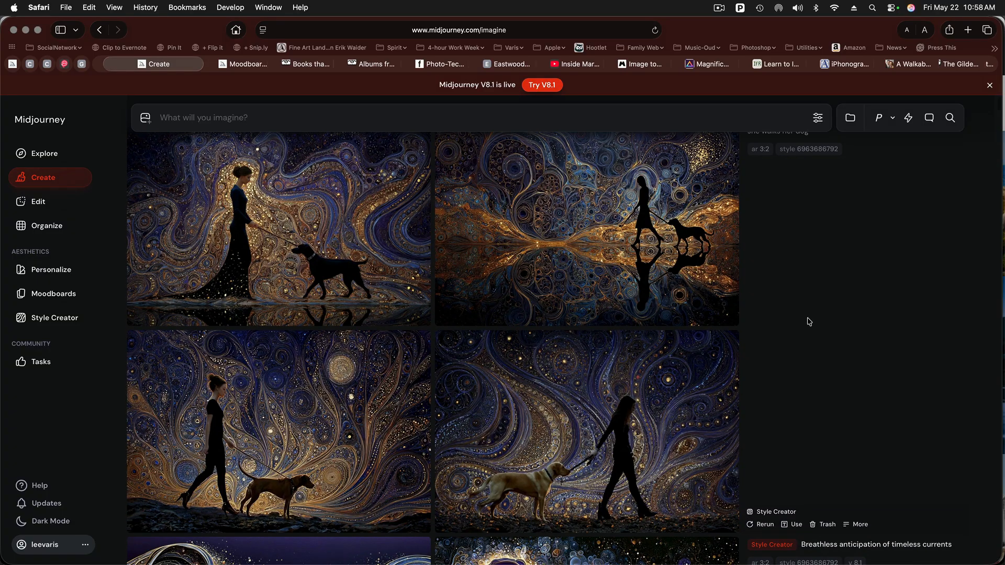
click(331, 233)
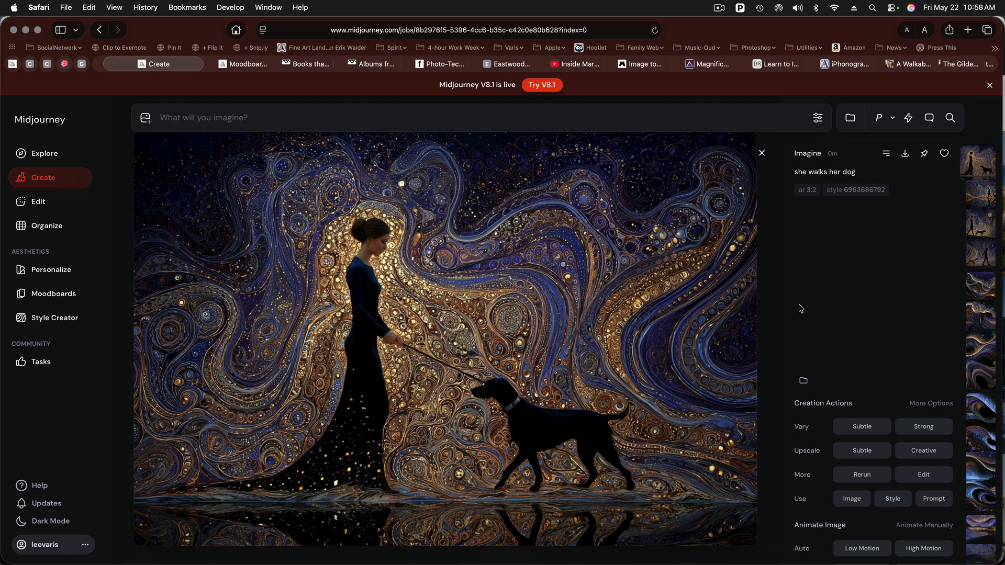
key(Right)
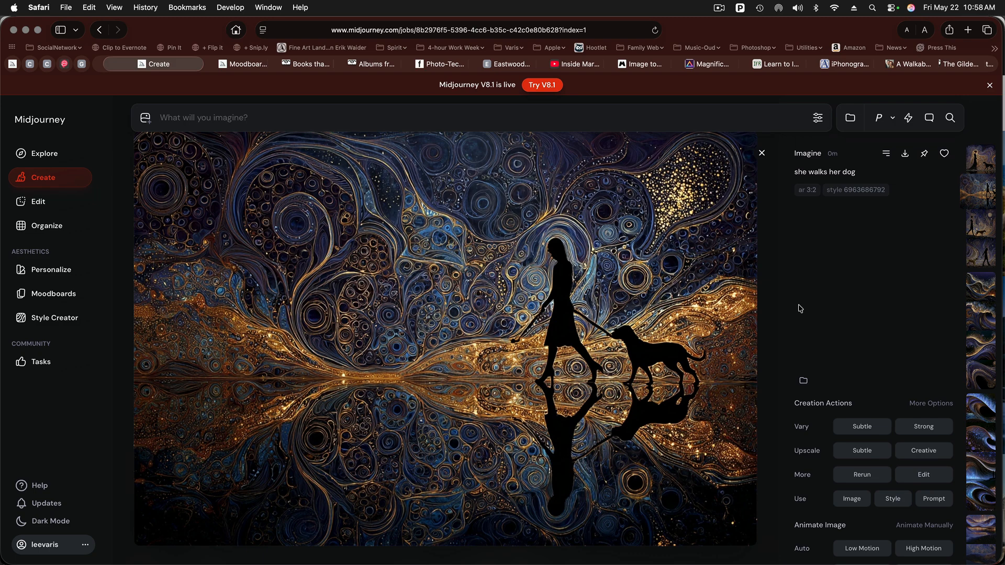
key(Right)
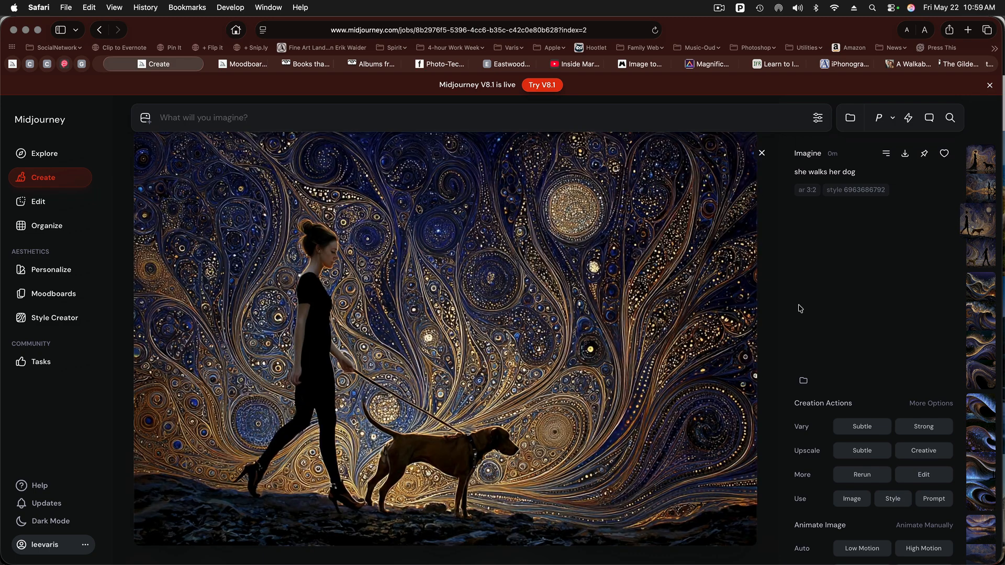
key(Right)
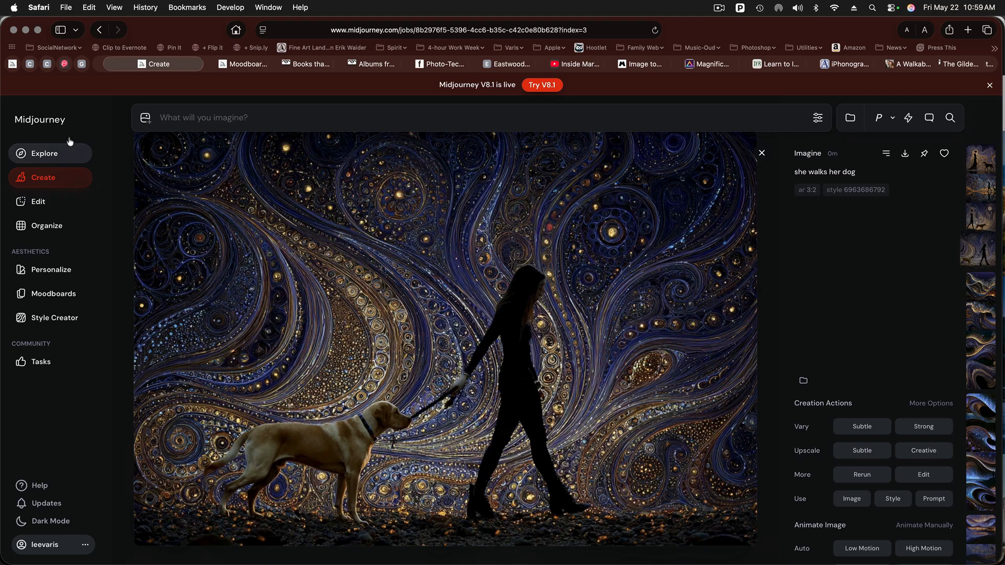
Switch to the other Midjourney tab and look over the "Sleepless currents unravel memory" image collection on the Organize page.
click(12, 65)
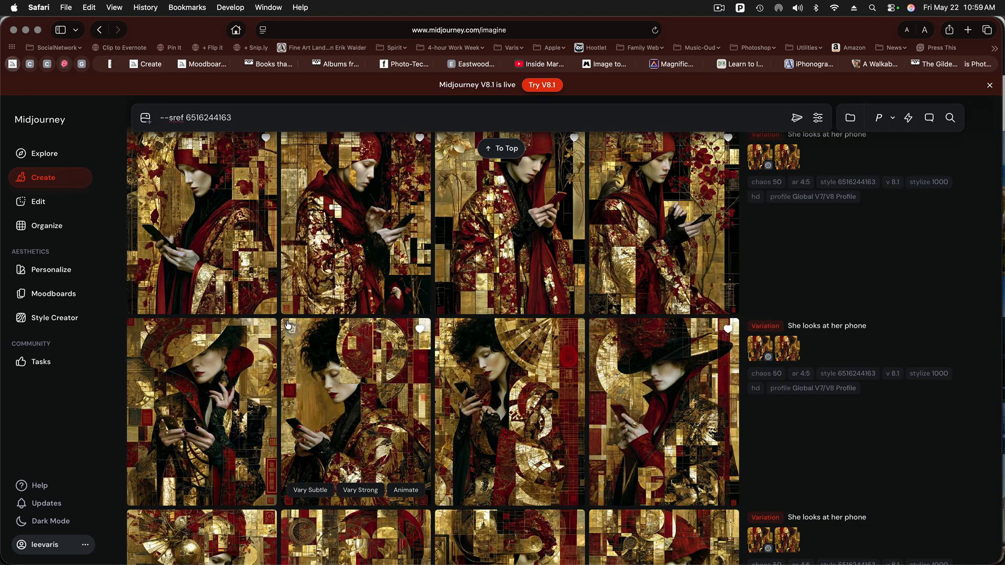
scroll(498, 319, down, 1)
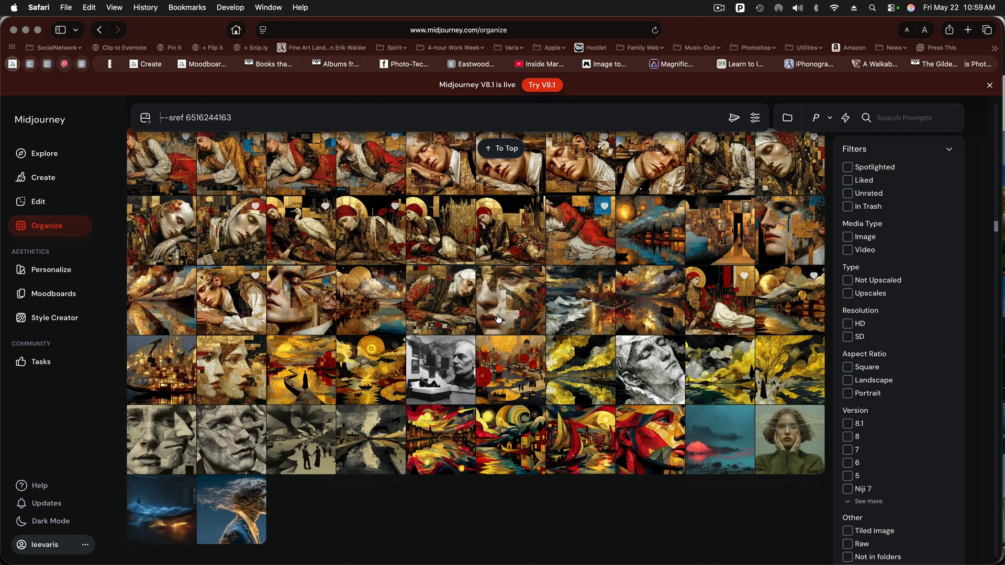
scroll(497, 318, up, 1)
scroll(498, 318, down, 1)
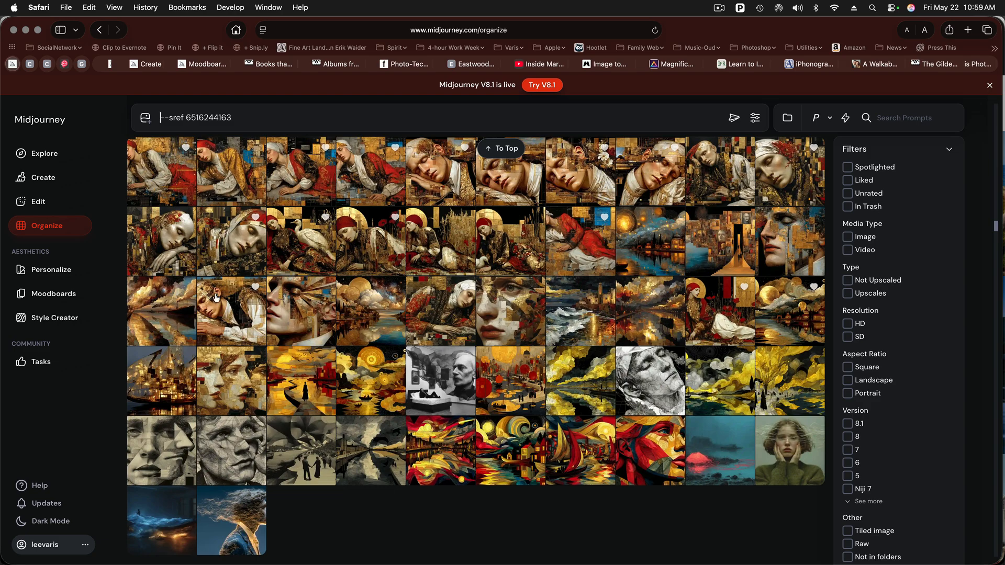
Examine the reclining woman with the red headscarf and red skirt at full size and return to the Organize grid.
click(160, 172)
click(164, 173)
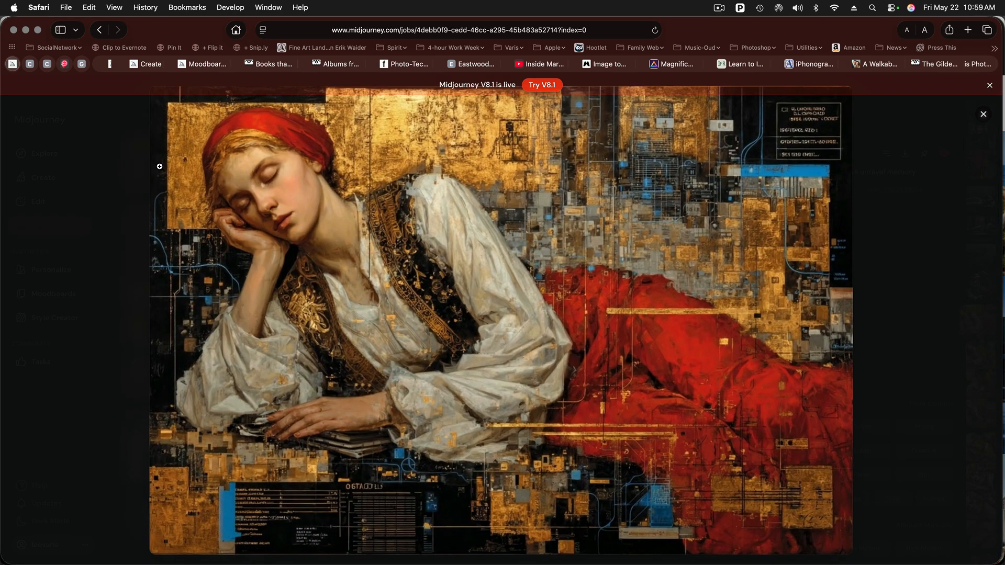
click(309, 228)
click(308, 229)
click(984, 115)
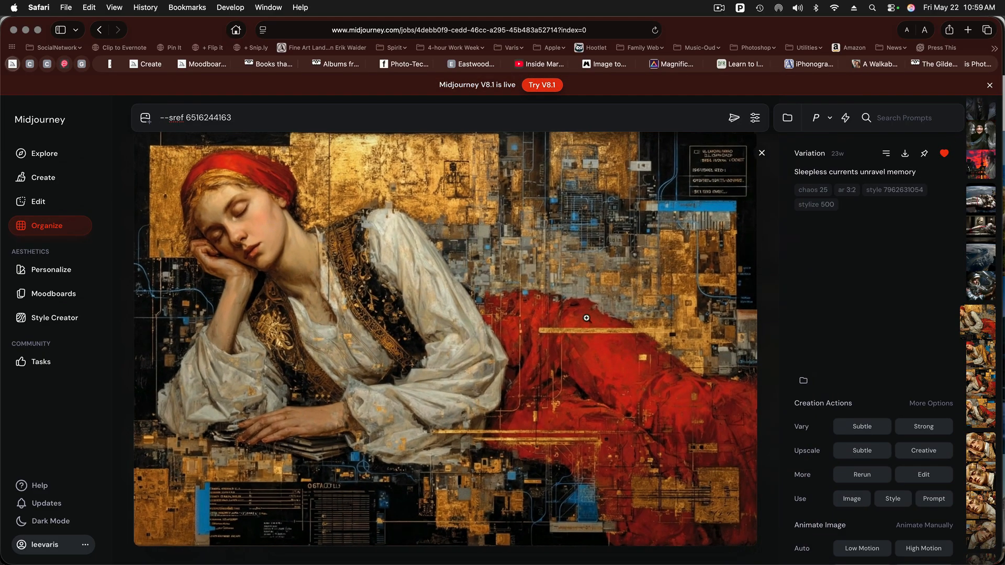
click(762, 154)
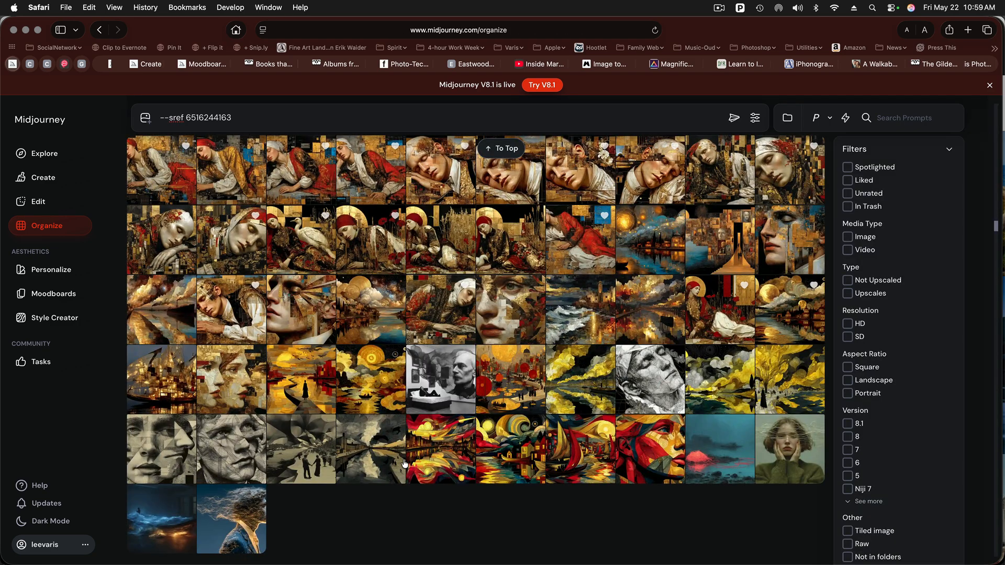
scroll(404, 464, down, 1)
click(223, 481)
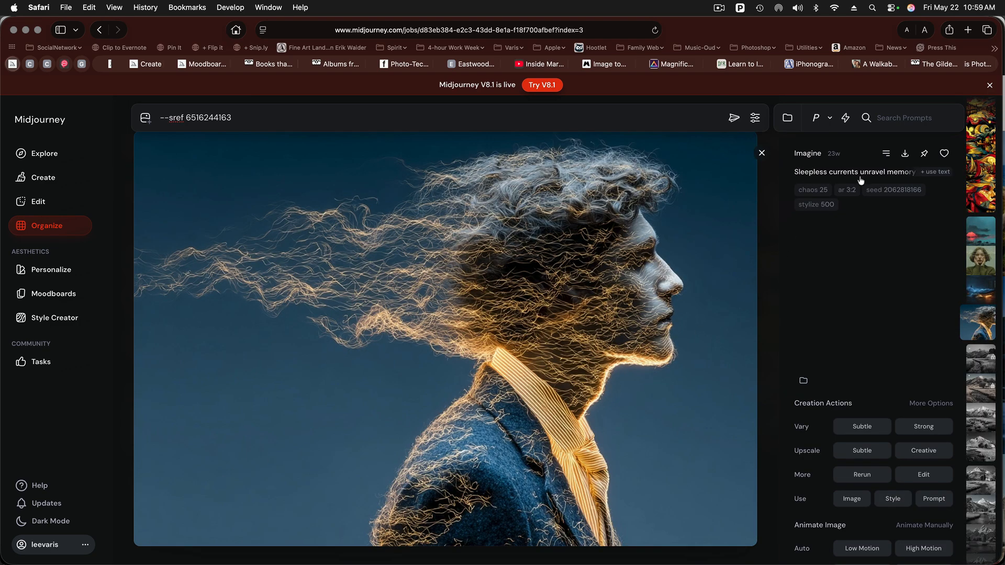
mouse_move(920, 180)
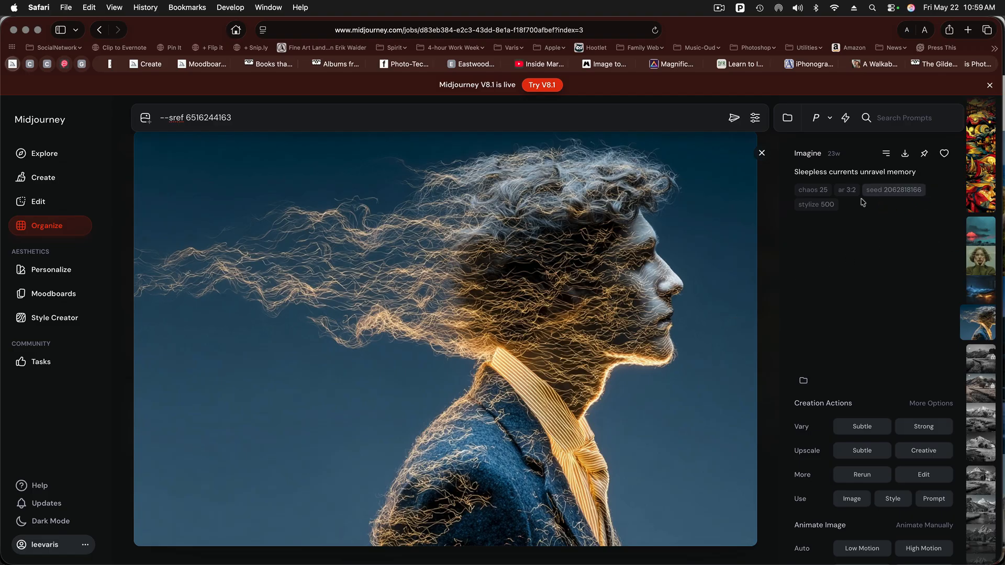
key(Left)
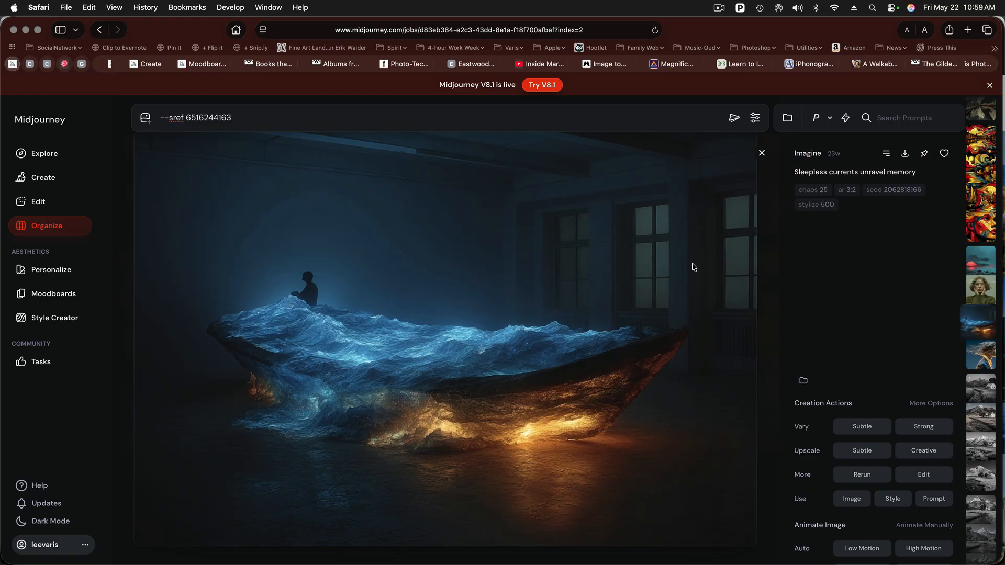
key(Left)
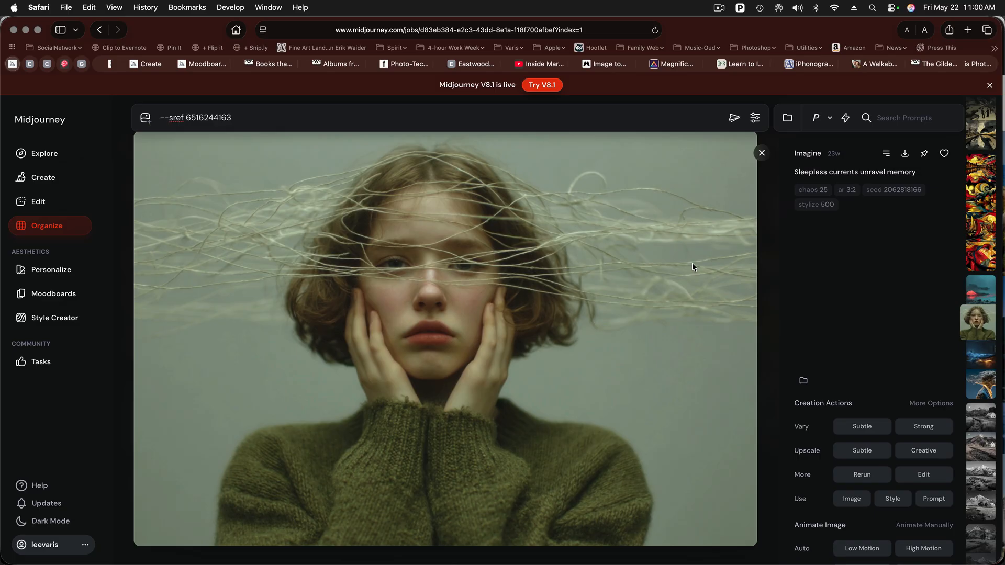
key(Left)
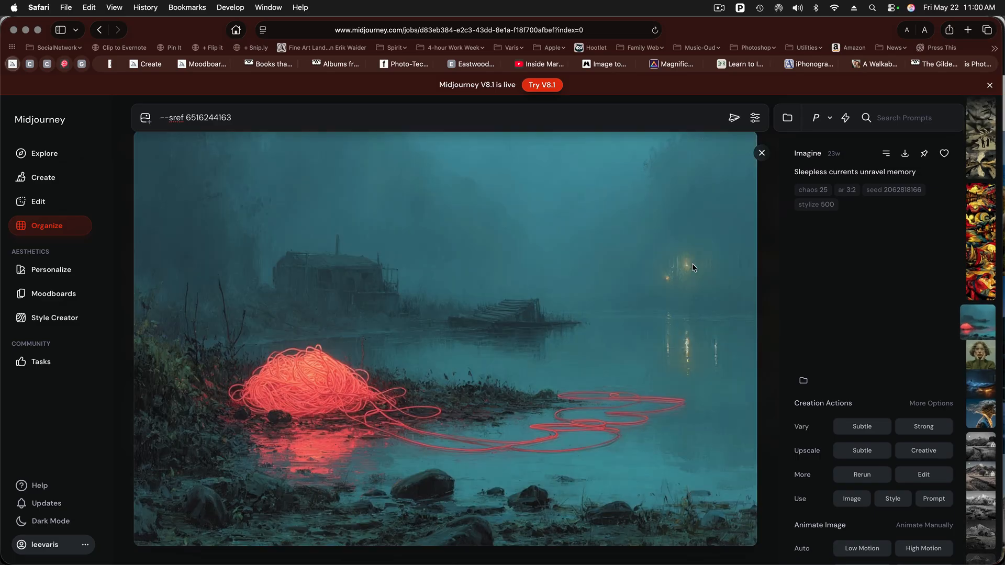
key(Right)
key(Right)
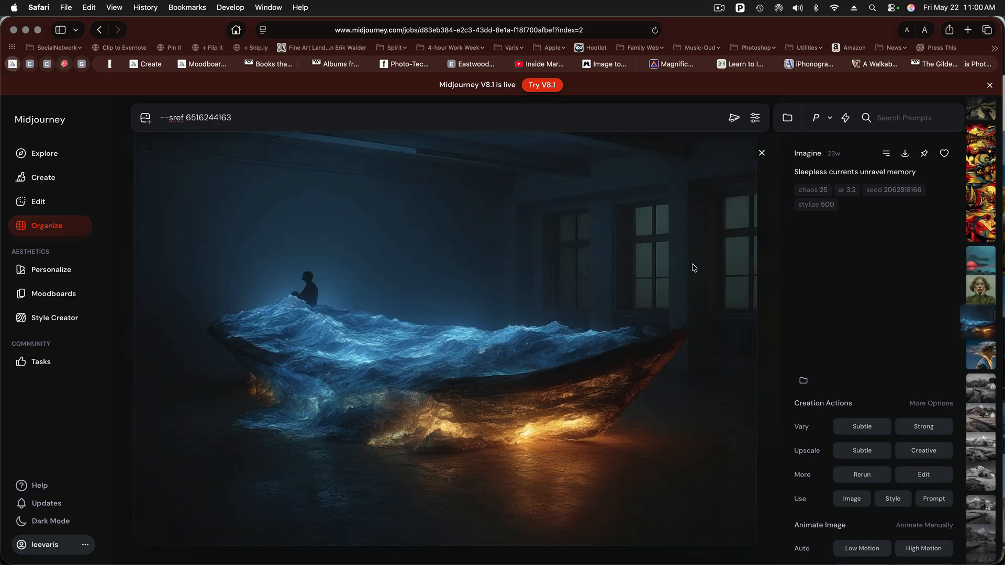
key(Right)
key(Left)
key(Left)
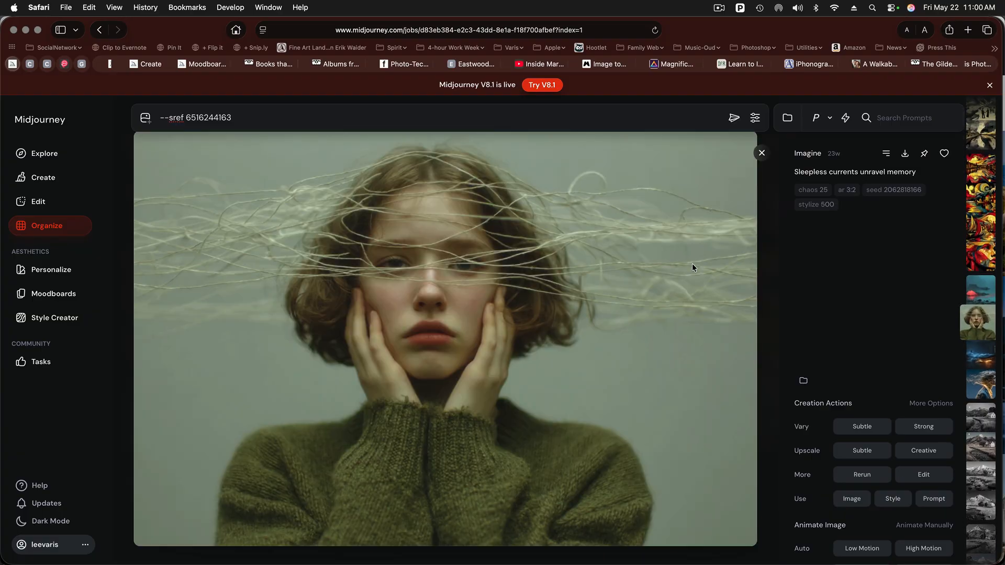
key(Left)
key(Left)
key(Left)
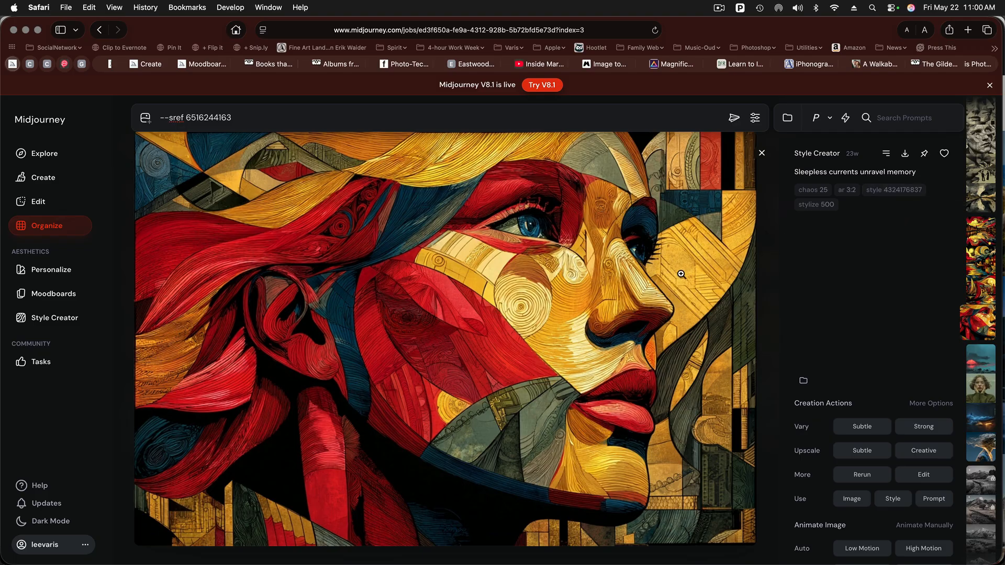
key(Left)
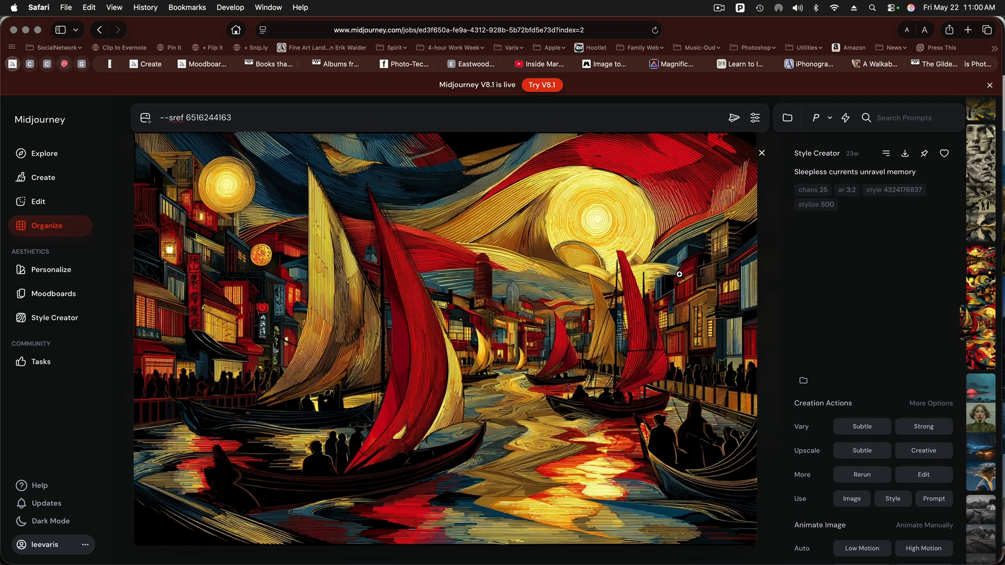
key(Left)
key(Left)
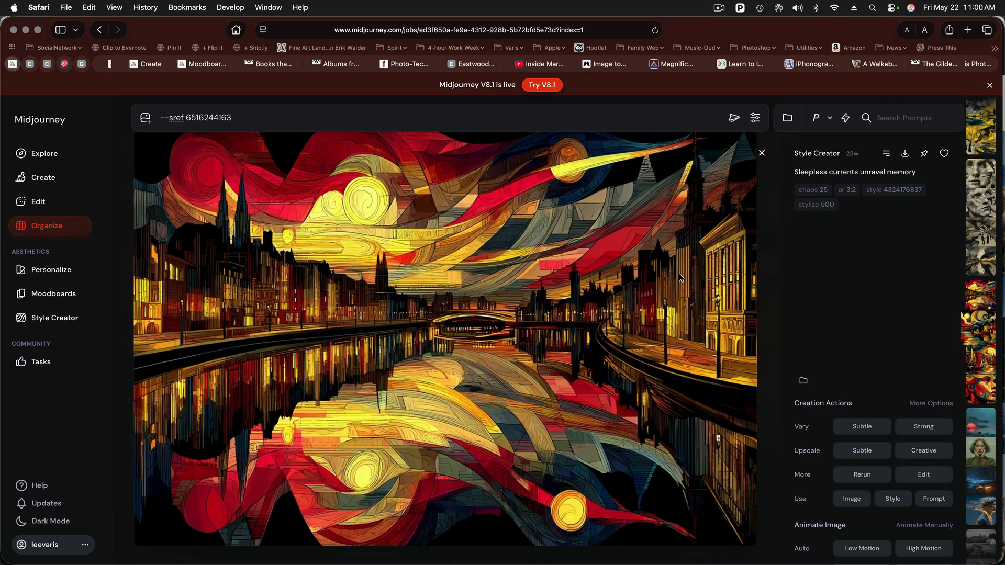
Compare the red-and-gold canal with the cream-and-black engraved version, and review that version's canal, promenade and fragmented-face images.
key(Left)
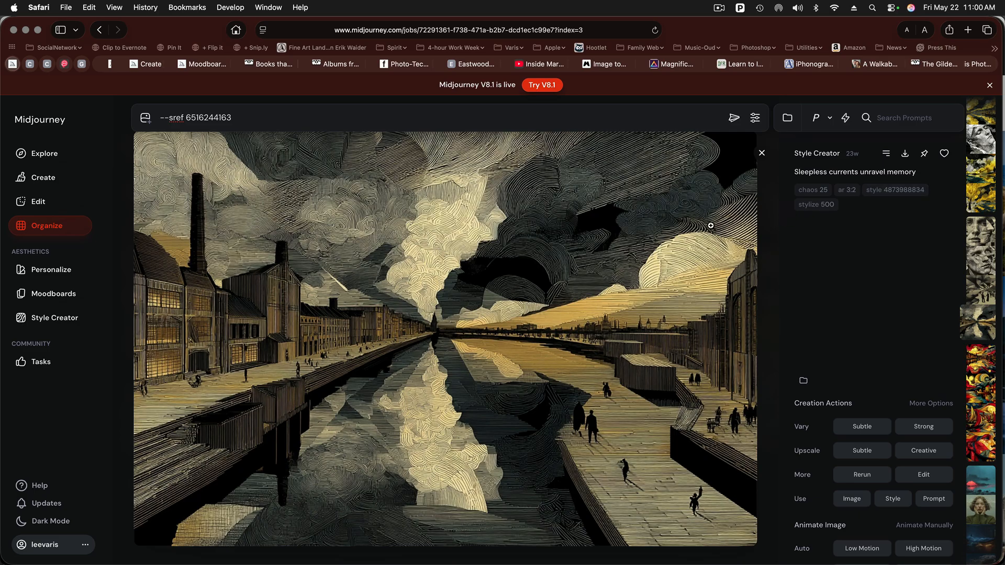
key(Left)
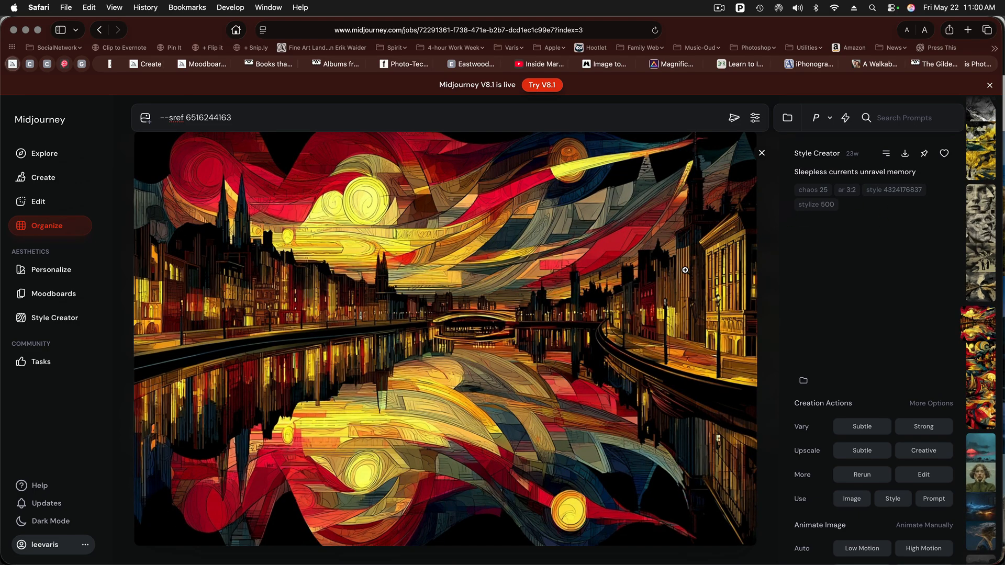
key(Right)
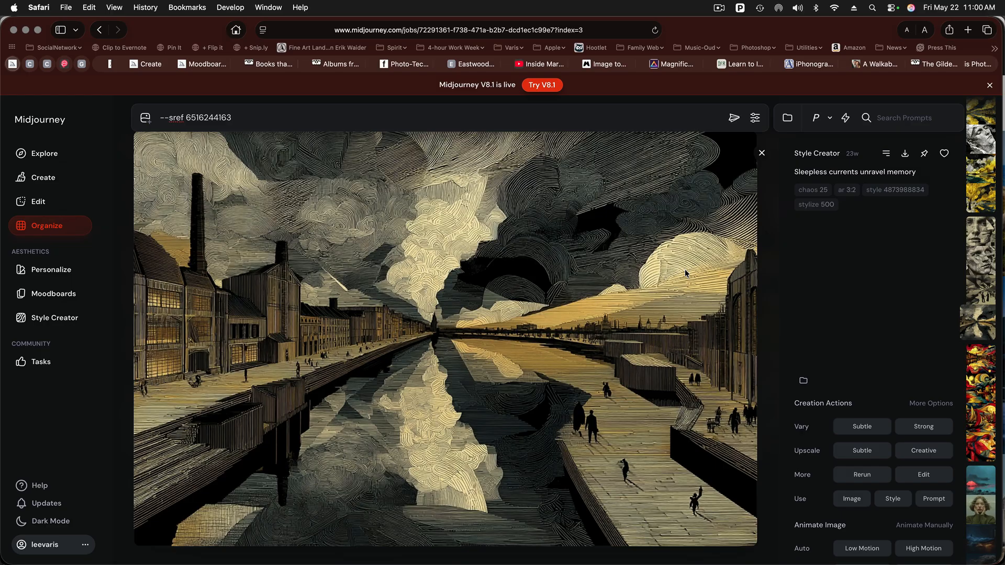
key(Left)
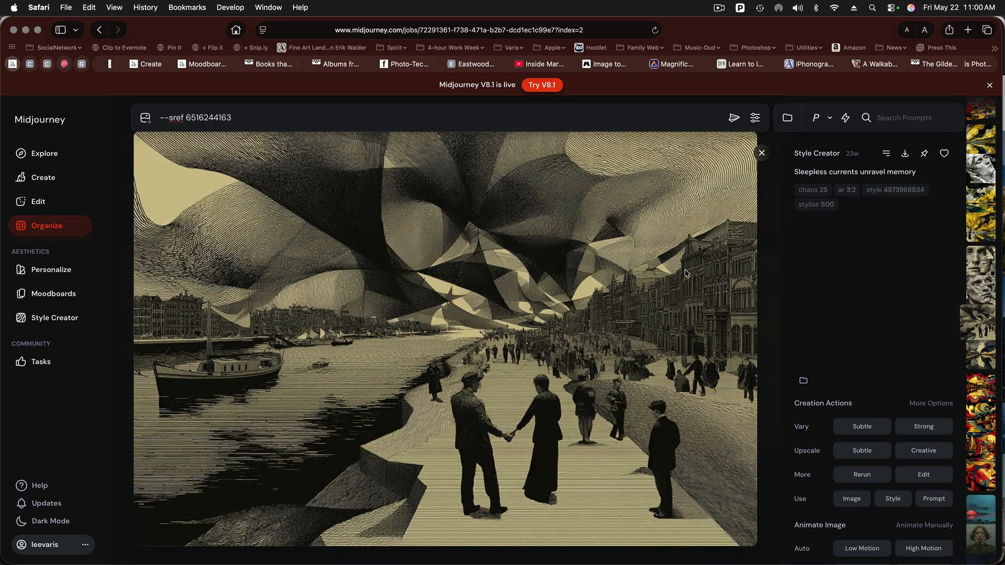
key(Left)
key(Left)
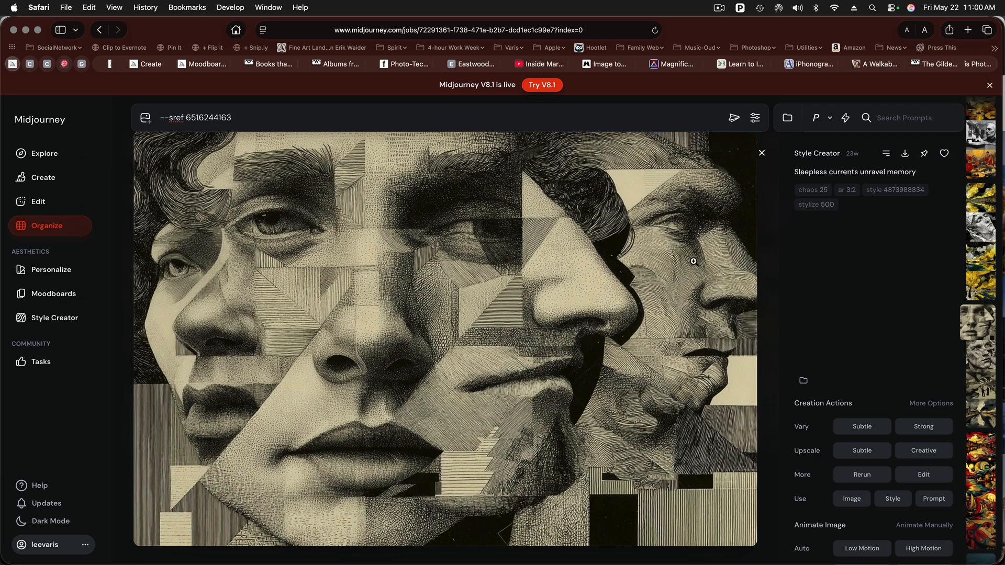
key(Right)
key(Right)
key(Left)
key(Down)
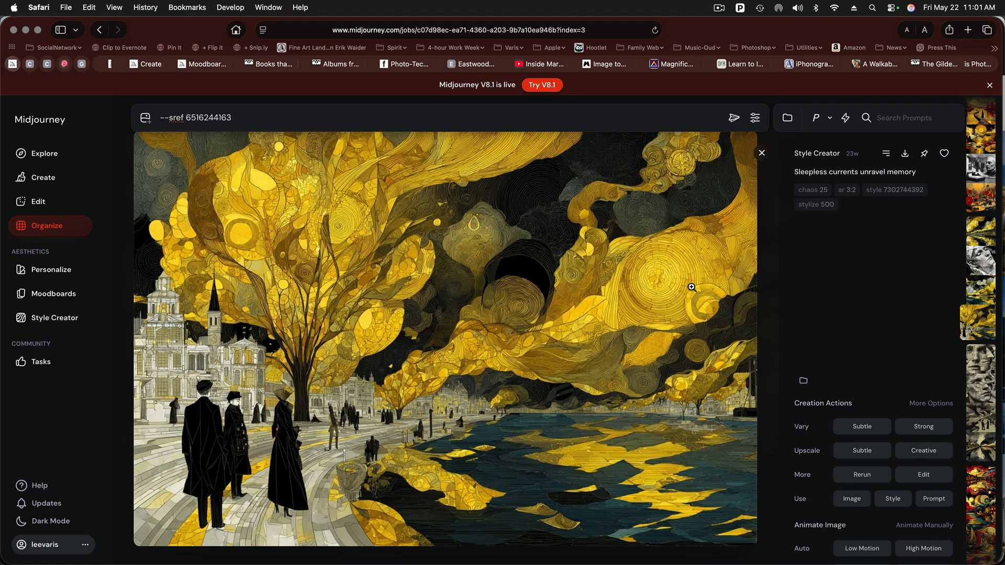
key(Up)
key(Up)
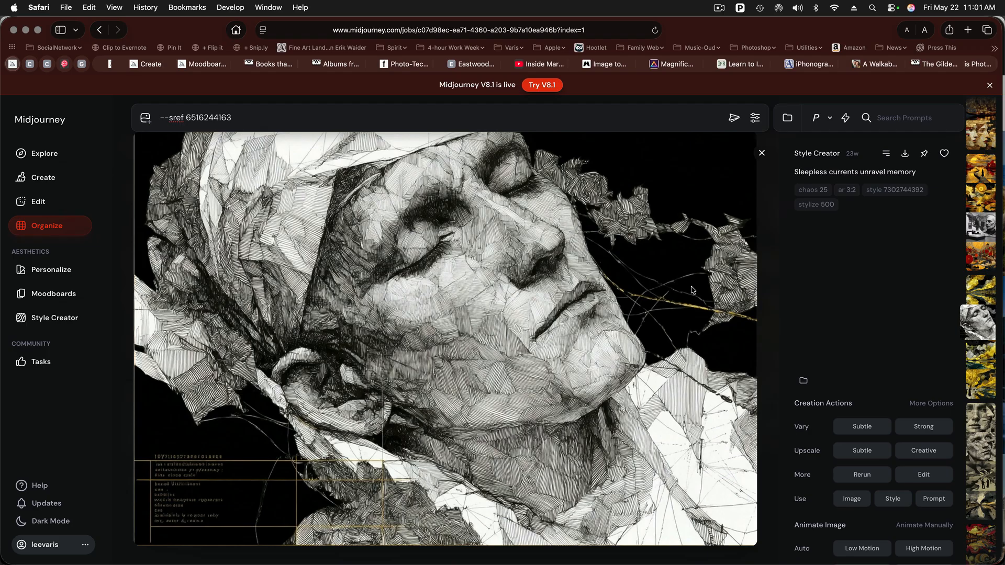
key(Down)
key(Up)
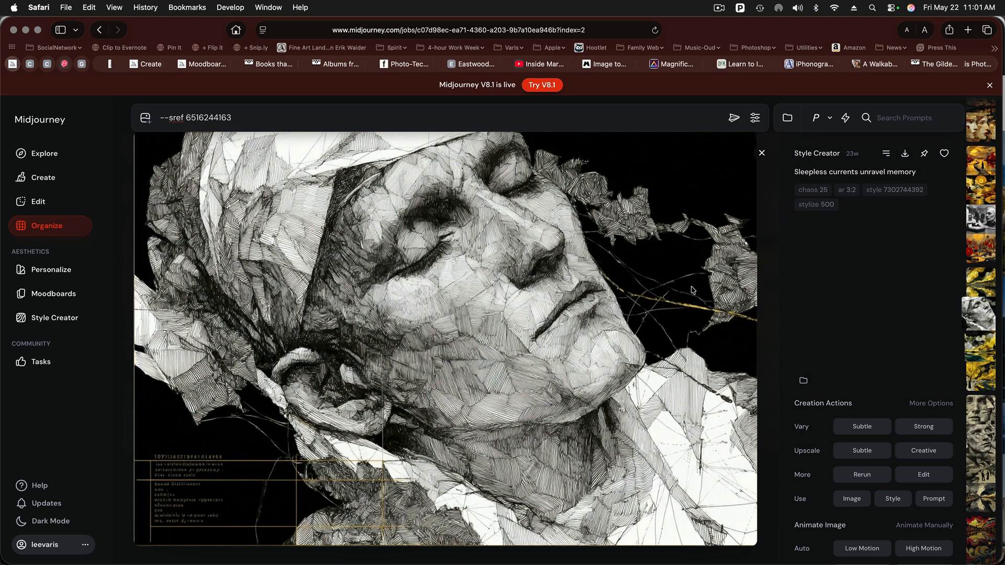
key(Up)
key(Up)
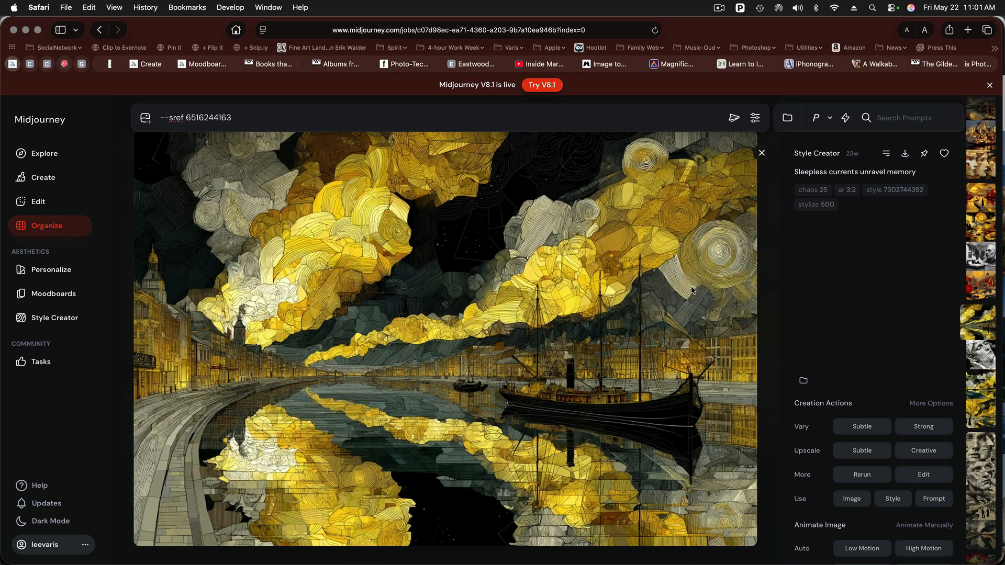
key(Up)
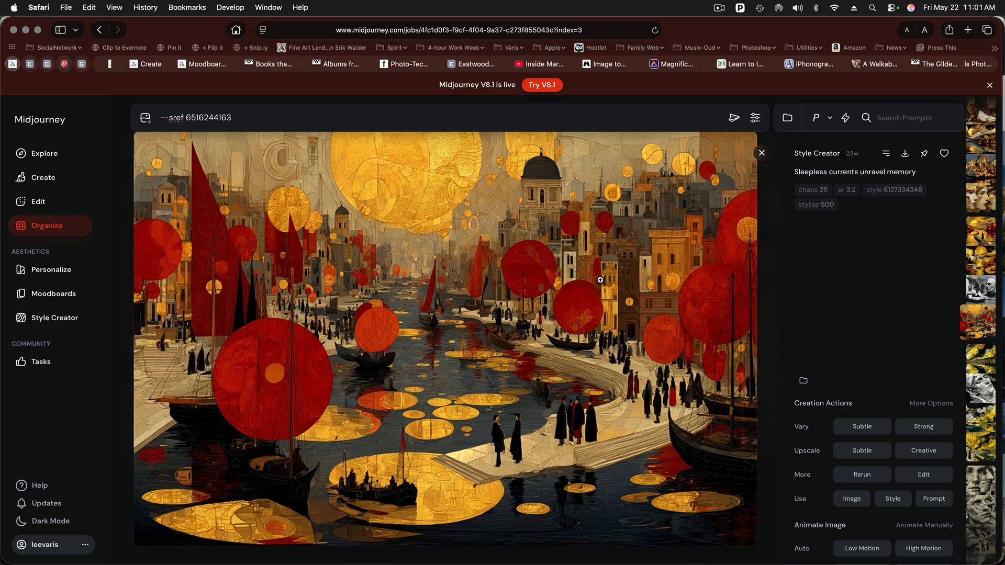
key(Up)
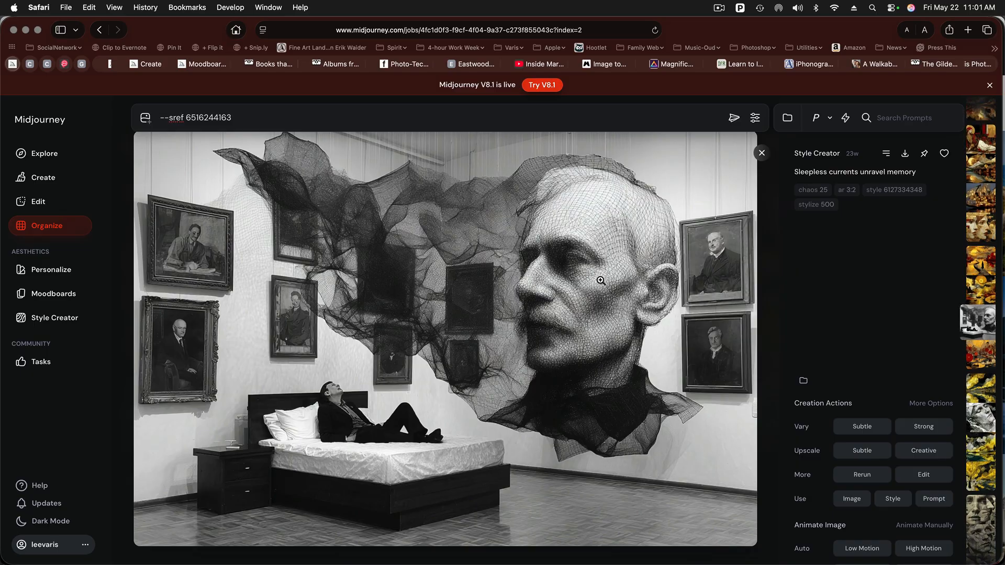
key(Up)
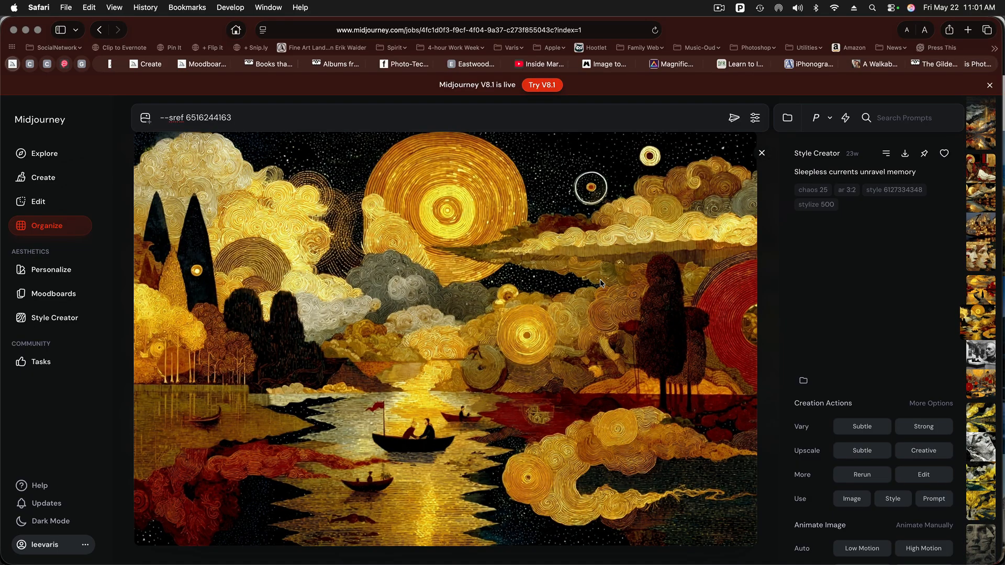
key(Up)
key(Up)
key(Up)
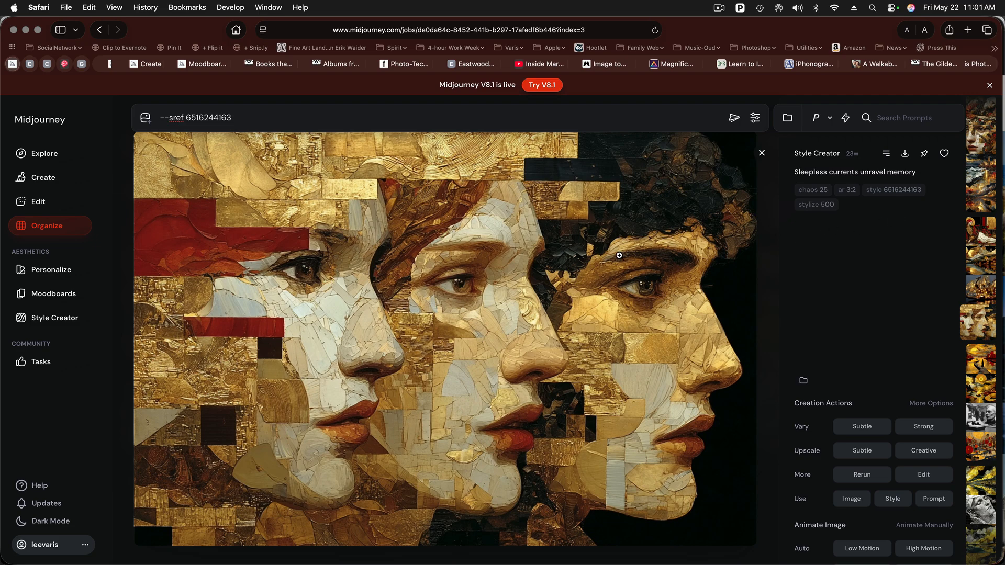
key(Up)
key(Up)
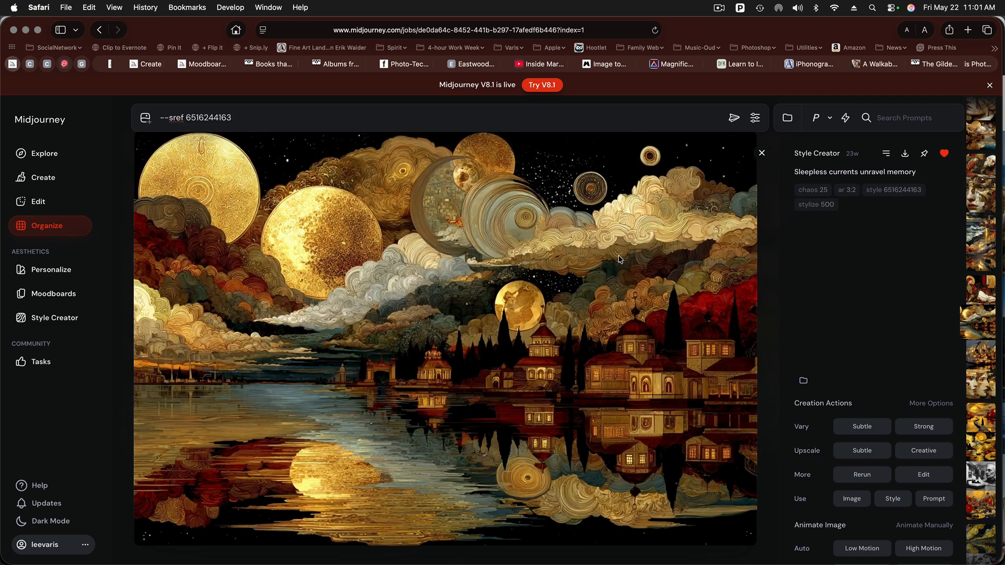
key(Up)
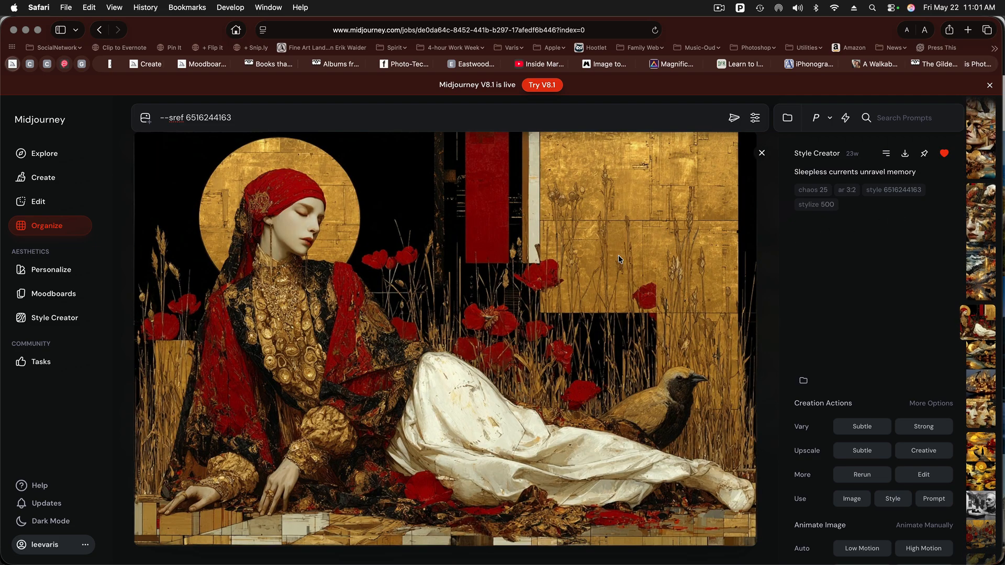
click(619, 259)
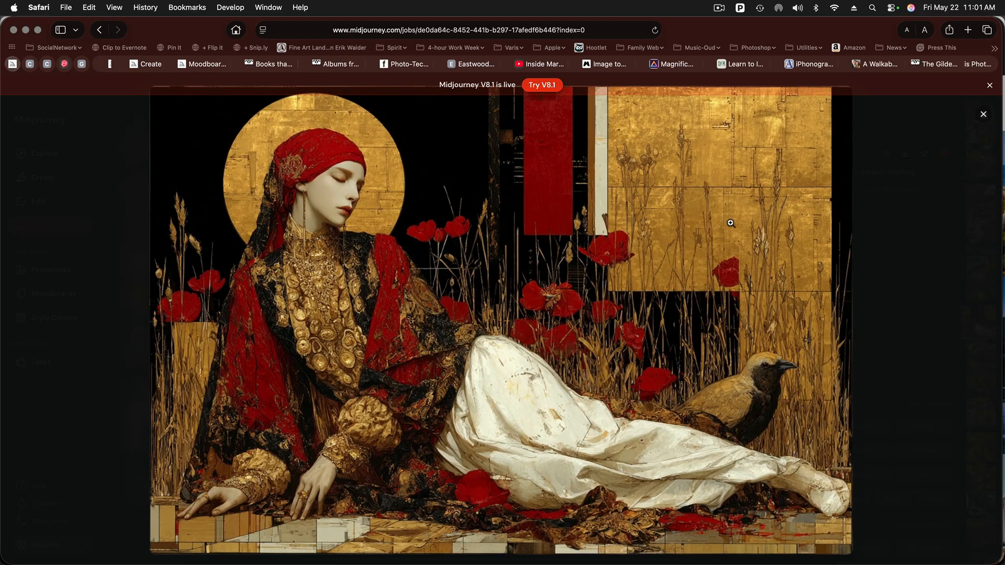
click(984, 114)
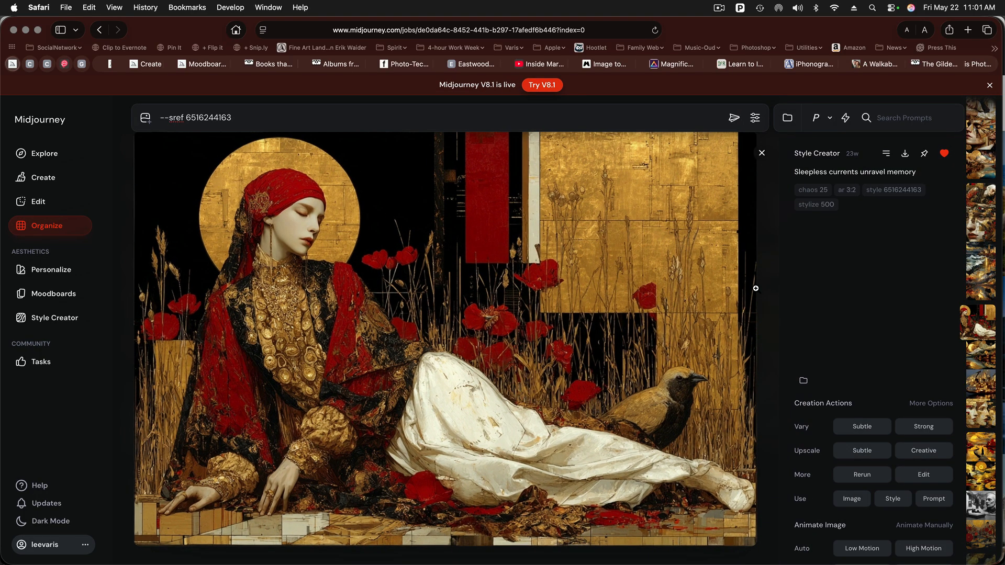
key(Left)
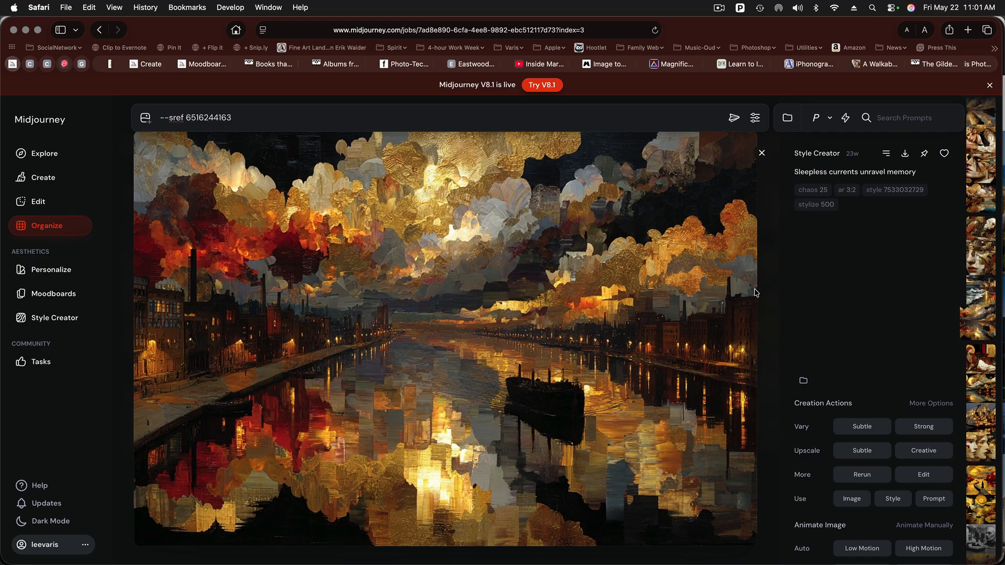
key(Left)
key(Left)
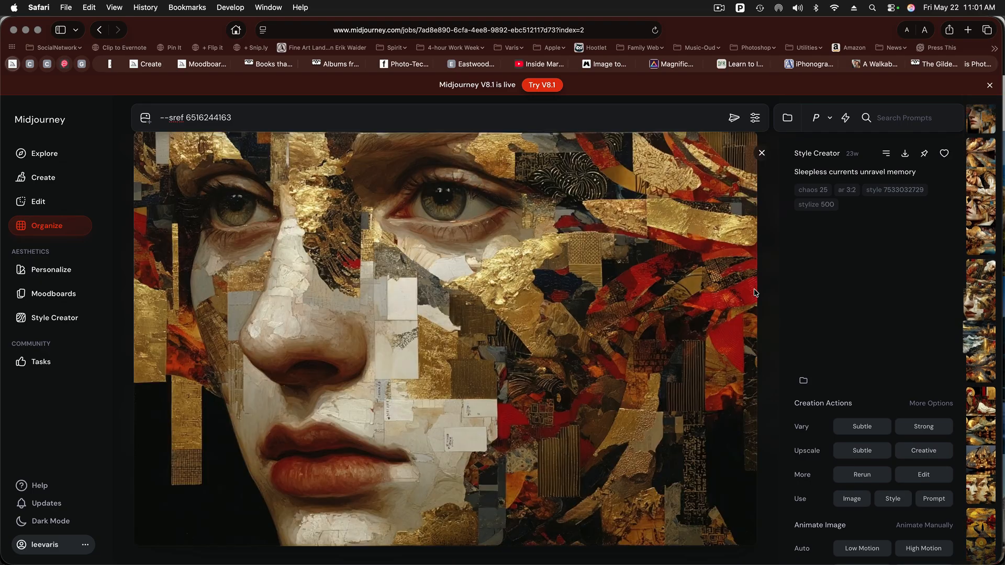
key(Left)
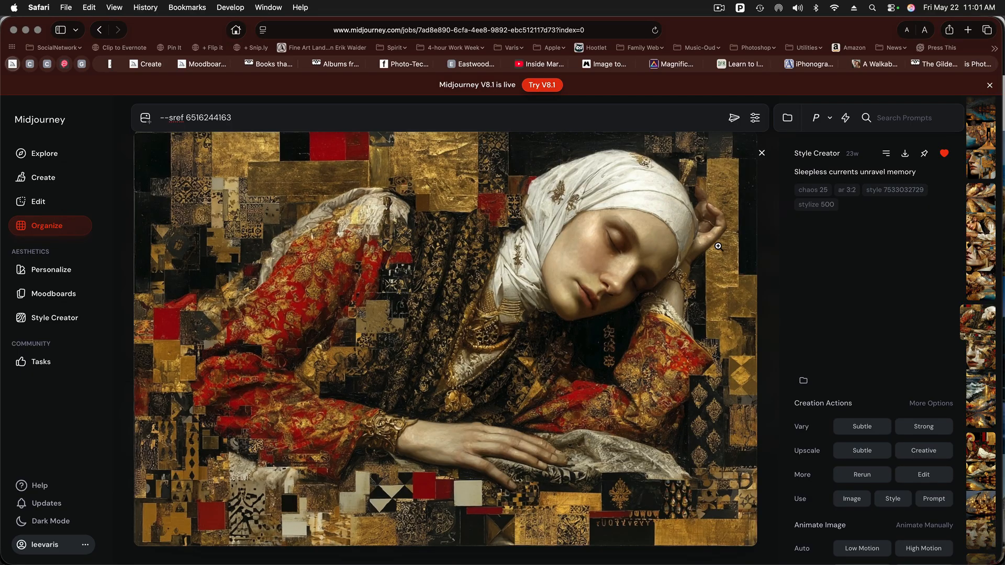
key(Left)
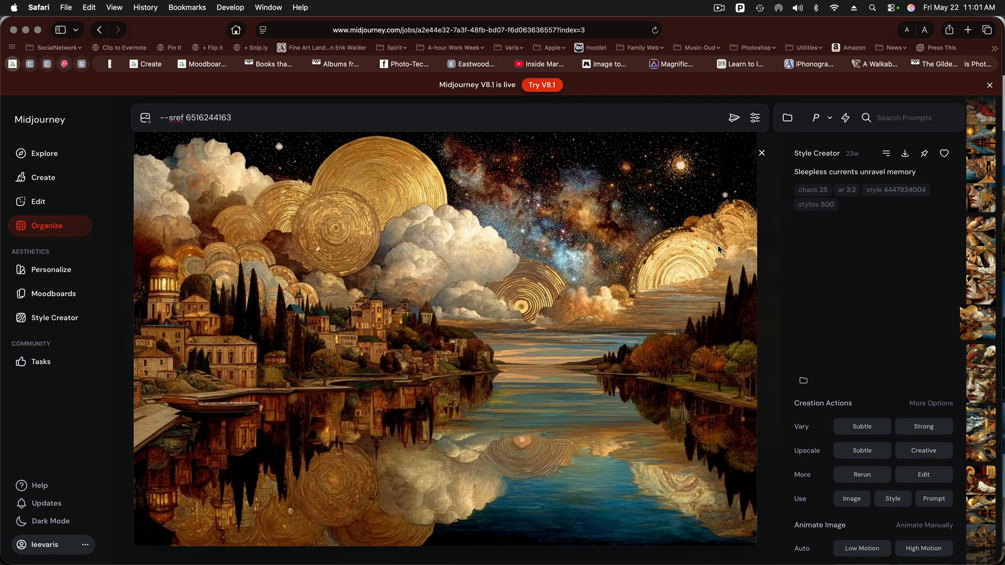
key(Left)
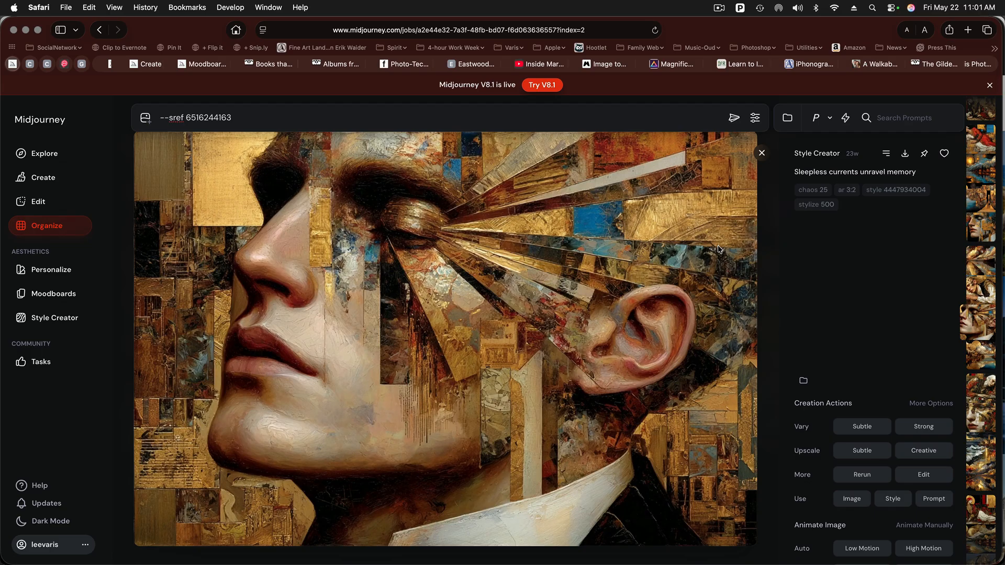
key(Left)
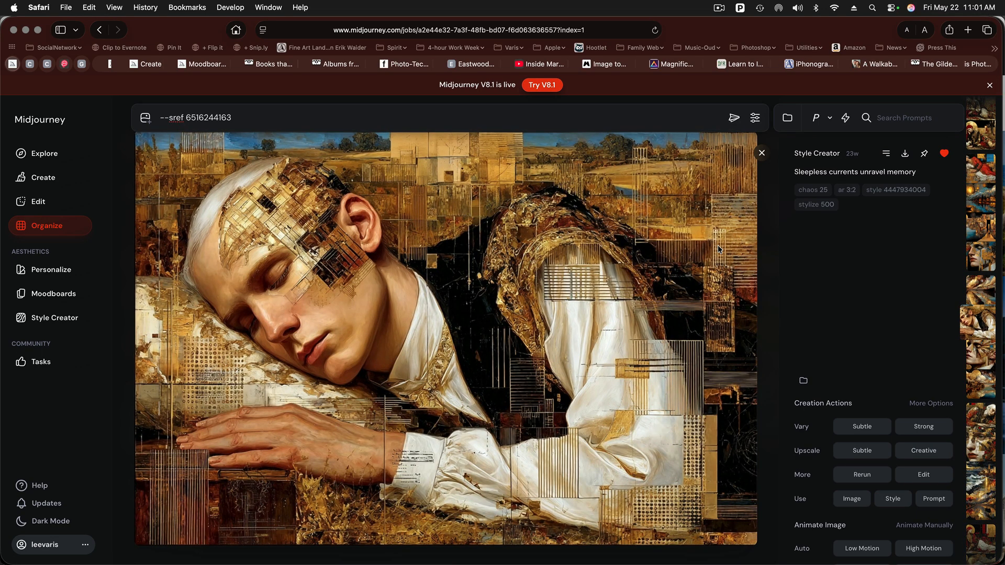
key(Left)
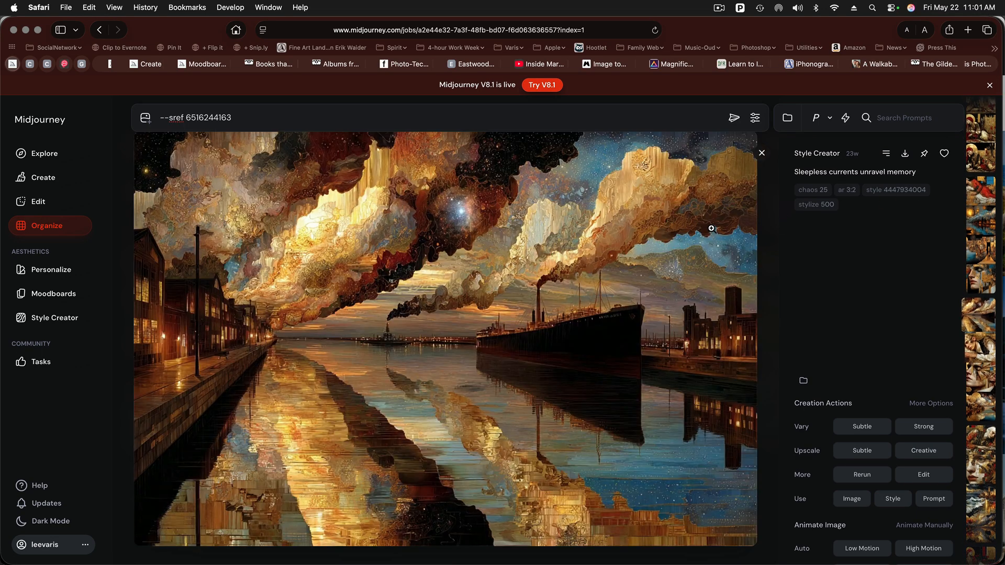
key(Left)
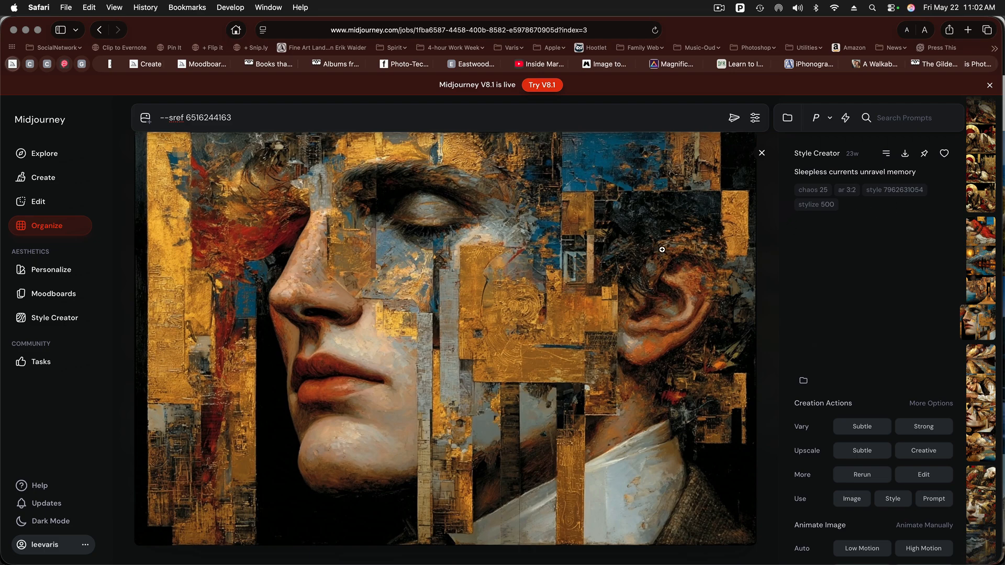
key(Left)
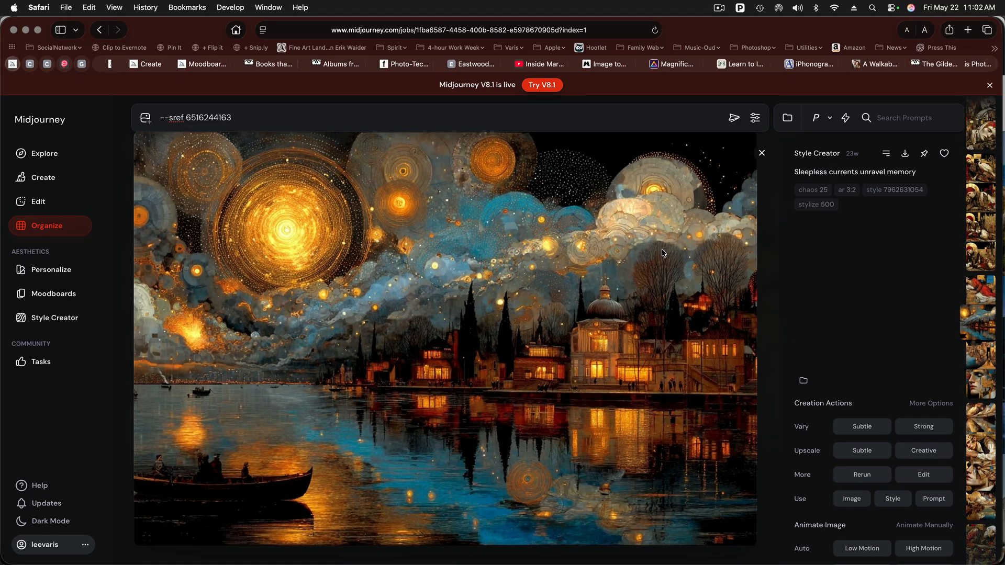
key(Left)
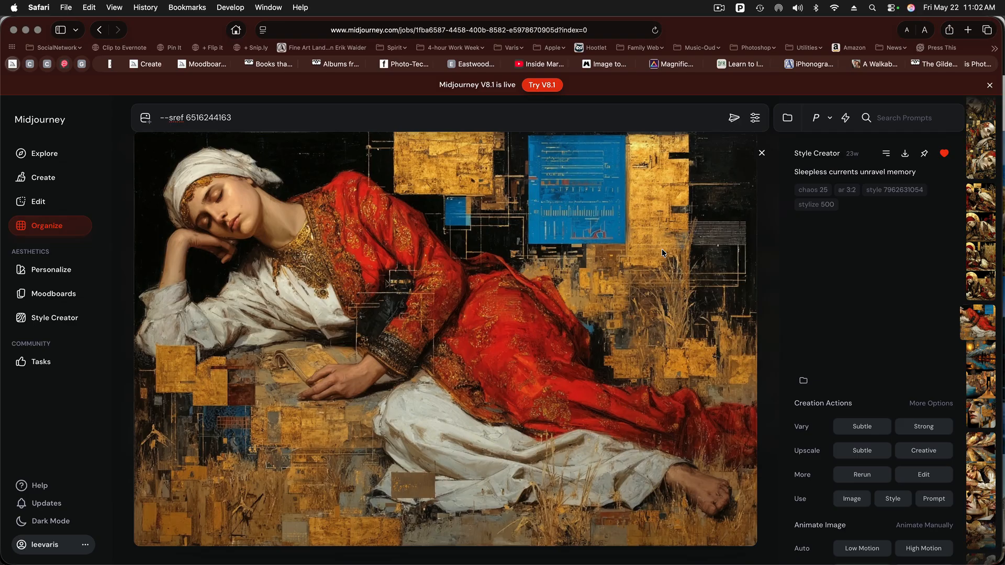
key(Left)
key(Right)
key(Left)
key(Left)
mouse_move(889, 194)
mouse_down()
mouse_move(911, 198)
mouse_move(892, 202)
mouse_up()
key(Left)
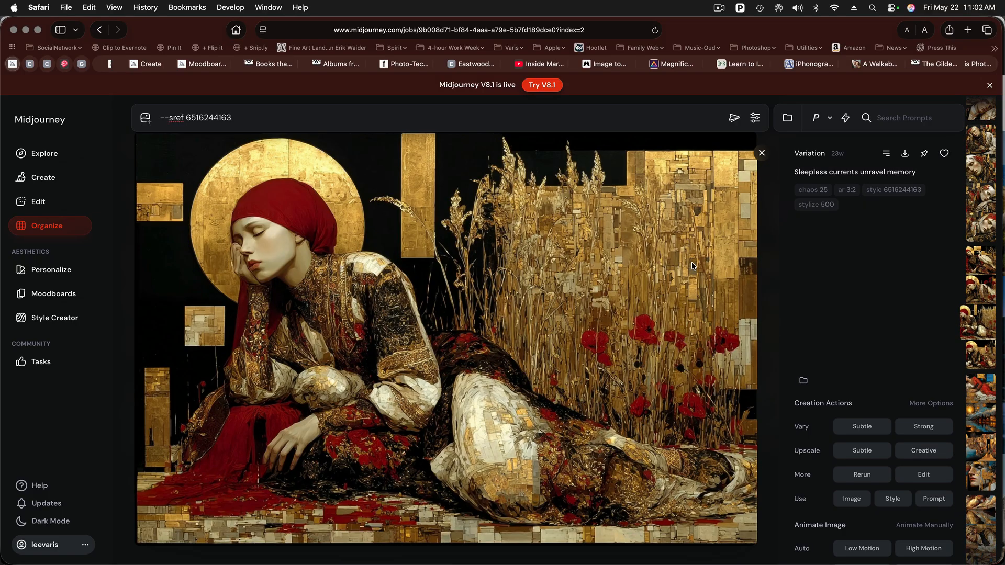
key(Left)
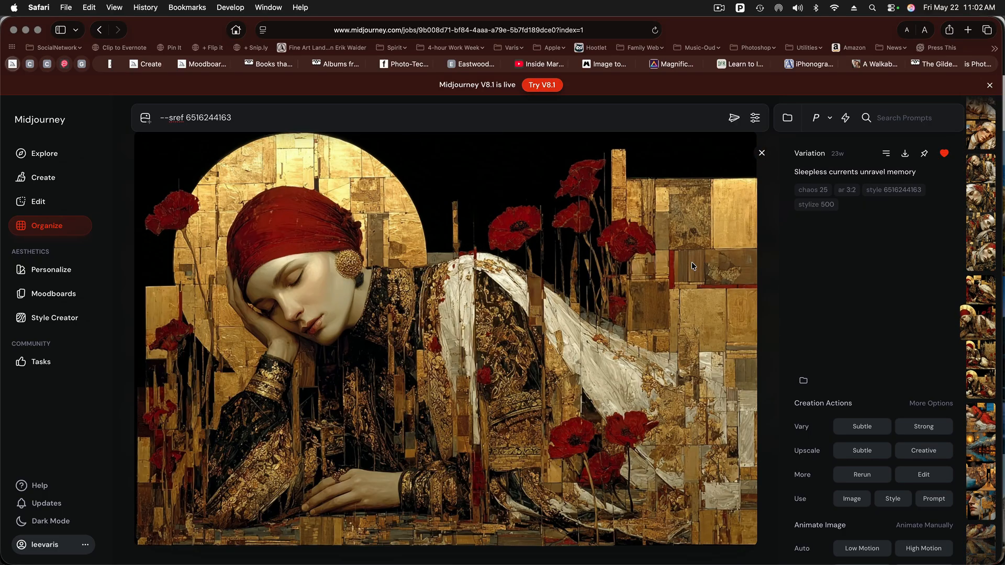
key(Left)
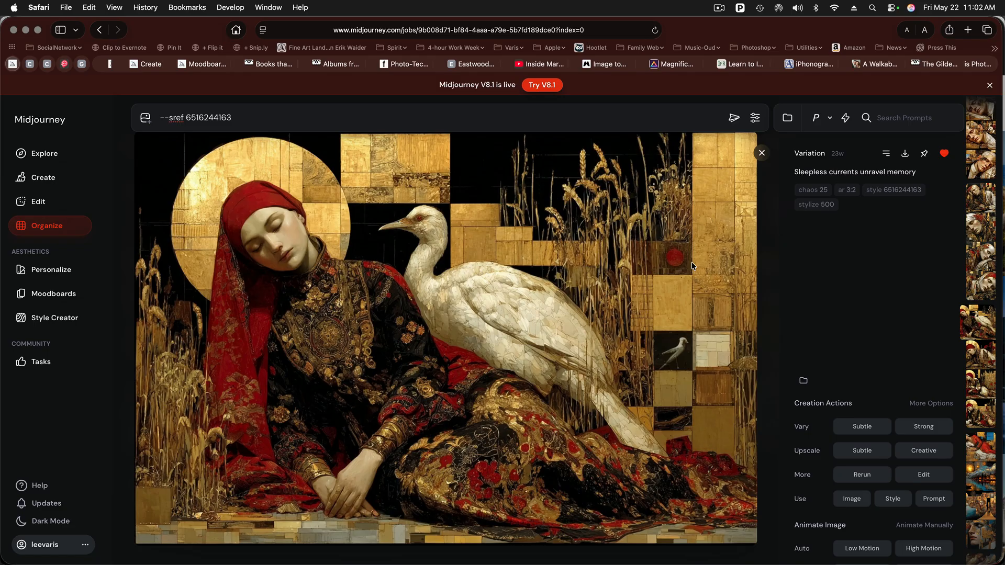
key(Left)
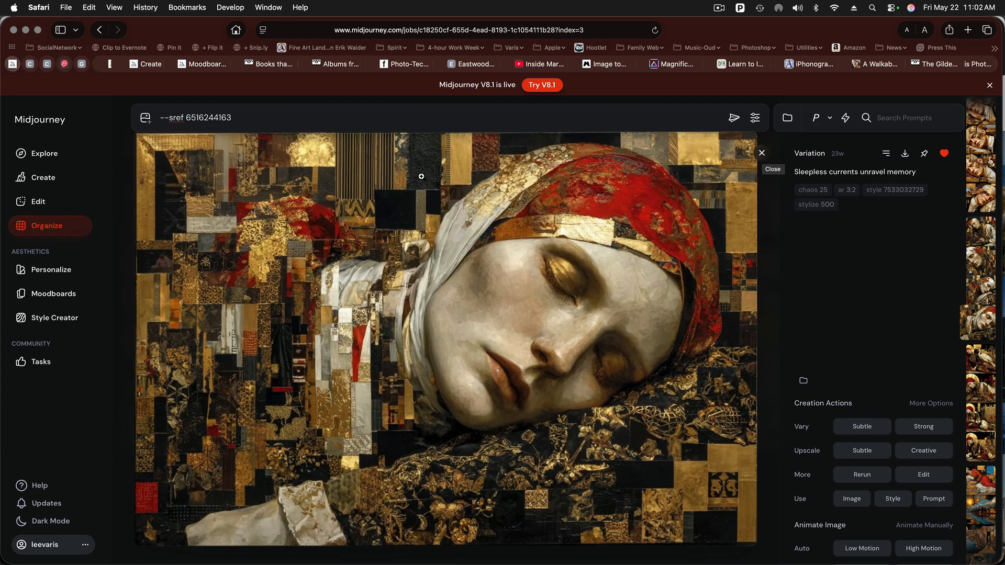
click(42, 179)
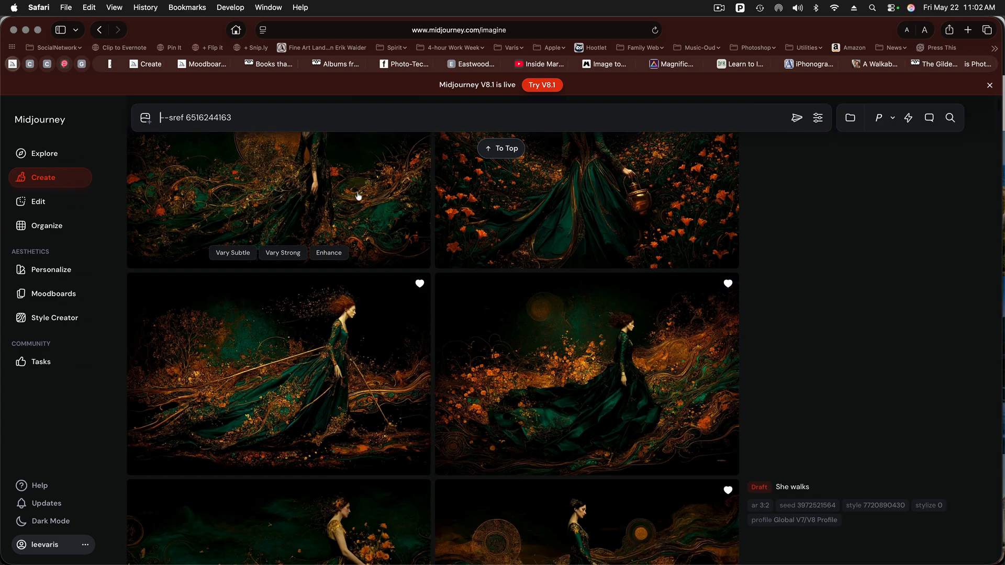
click(504, 150)
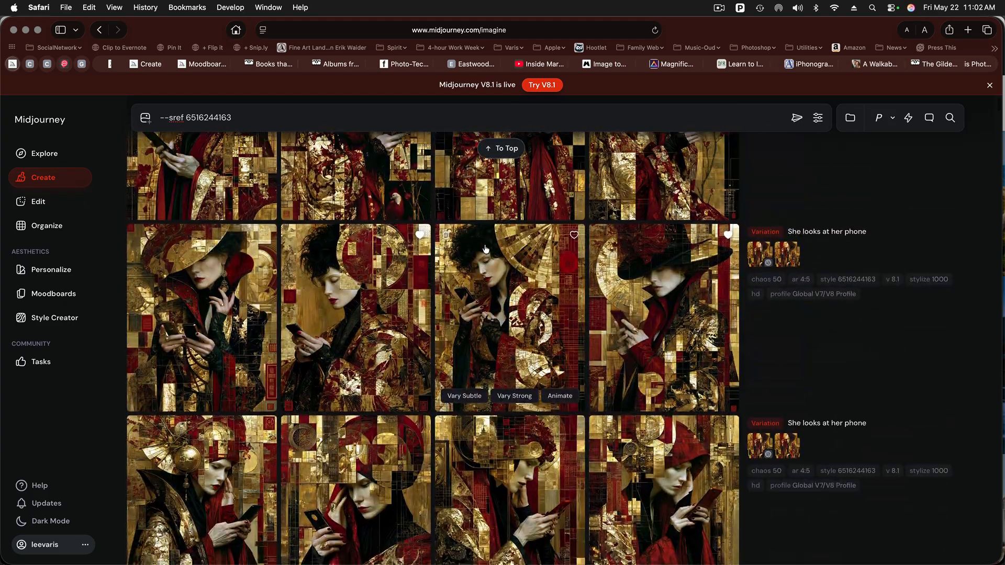
scroll(486, 249, down, 2)
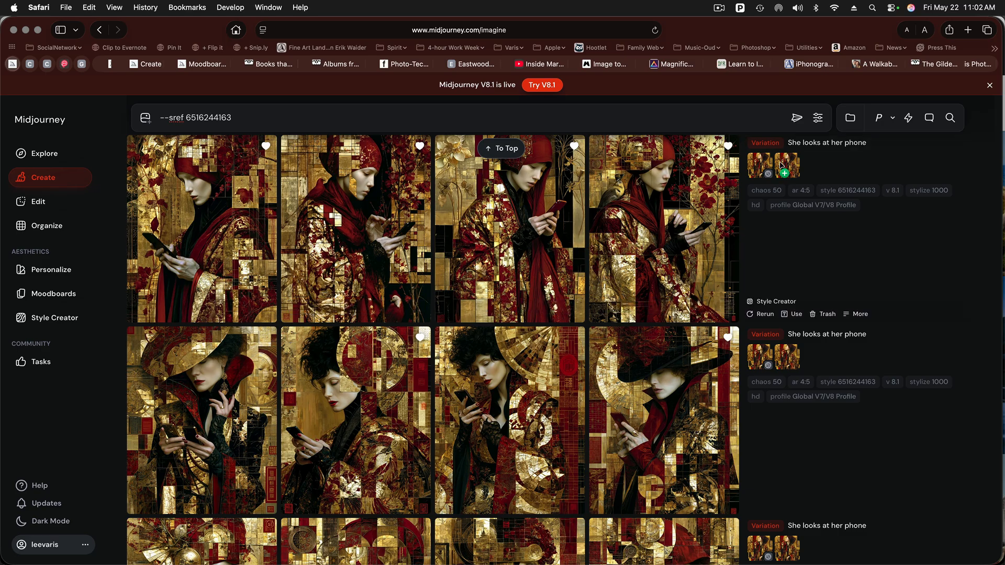
scroll(590, 184, up, 1)
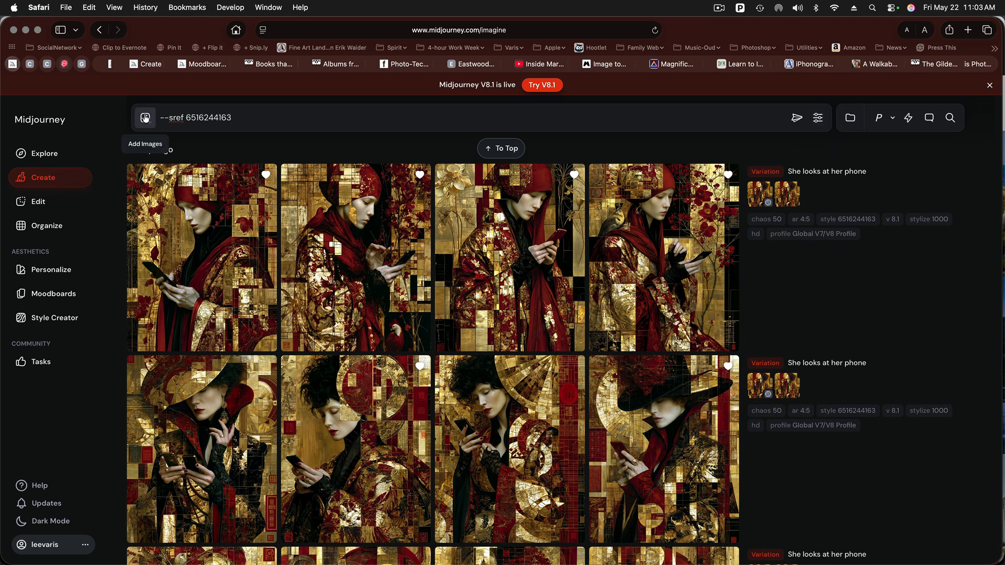
Add the first gold-and-red collage image from the uploads as both an image prompt and a style reference.
click(146, 119)
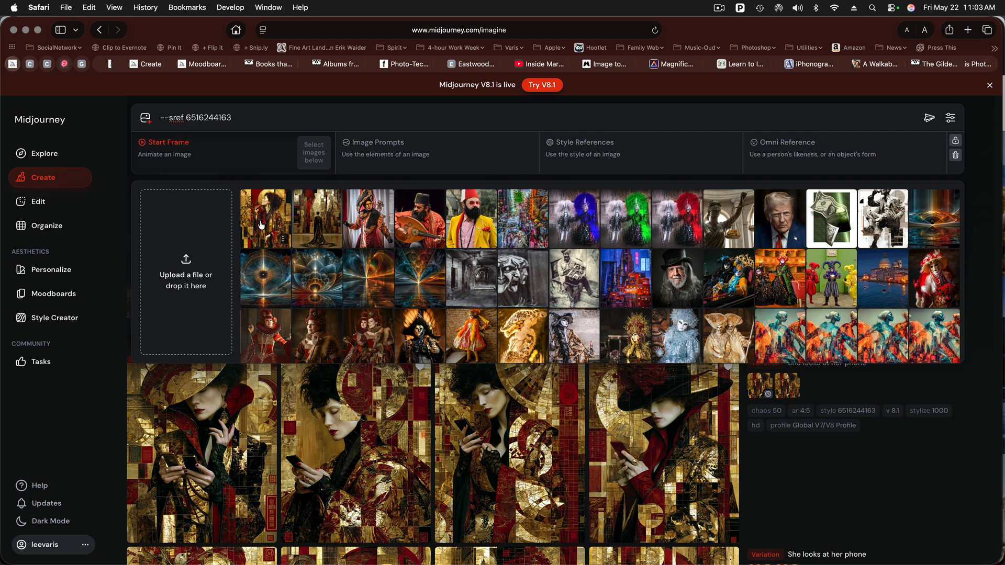
drag(266, 221, 521, 156)
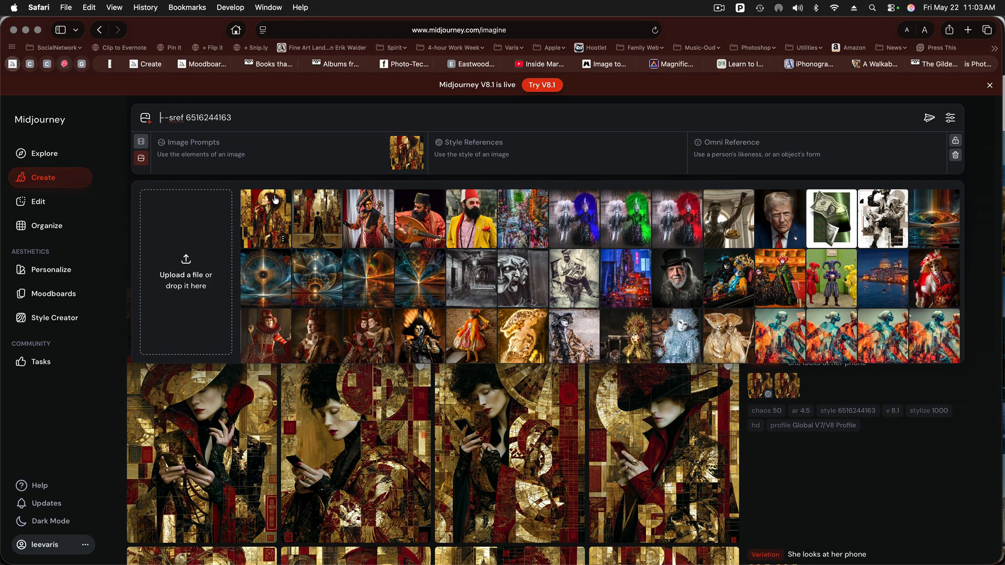
drag(269, 222, 668, 158)
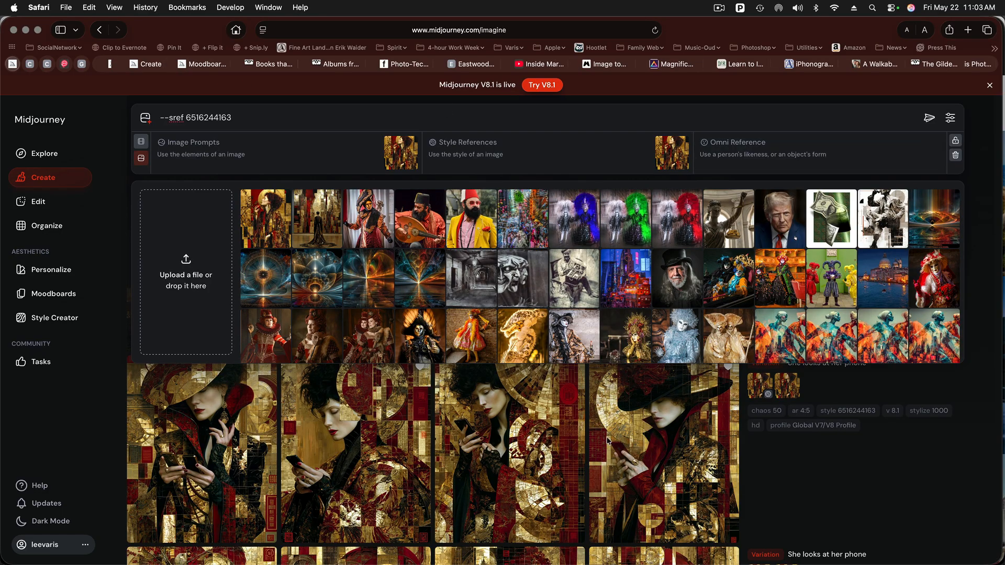
click(777, 478)
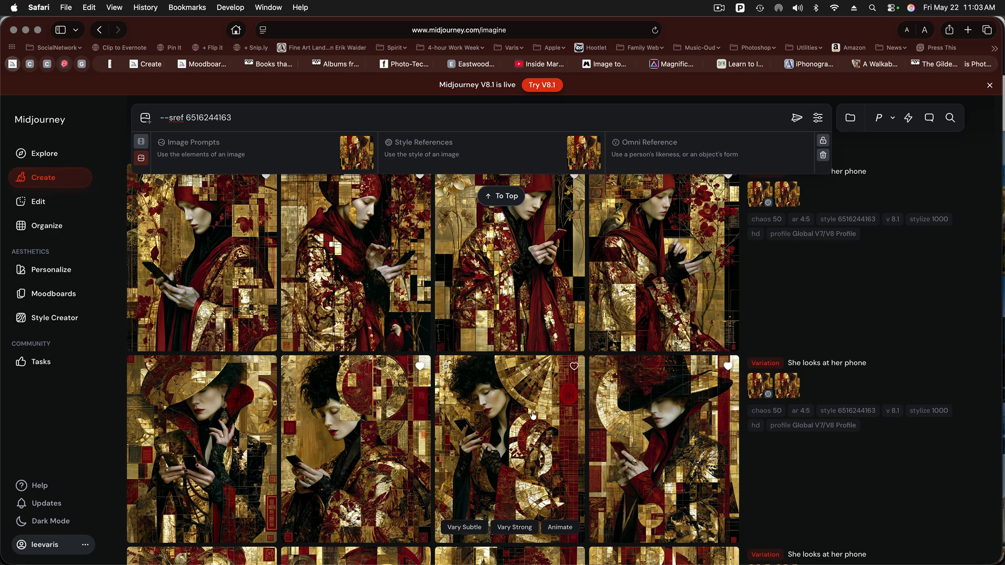
scroll(533, 415, up, 2)
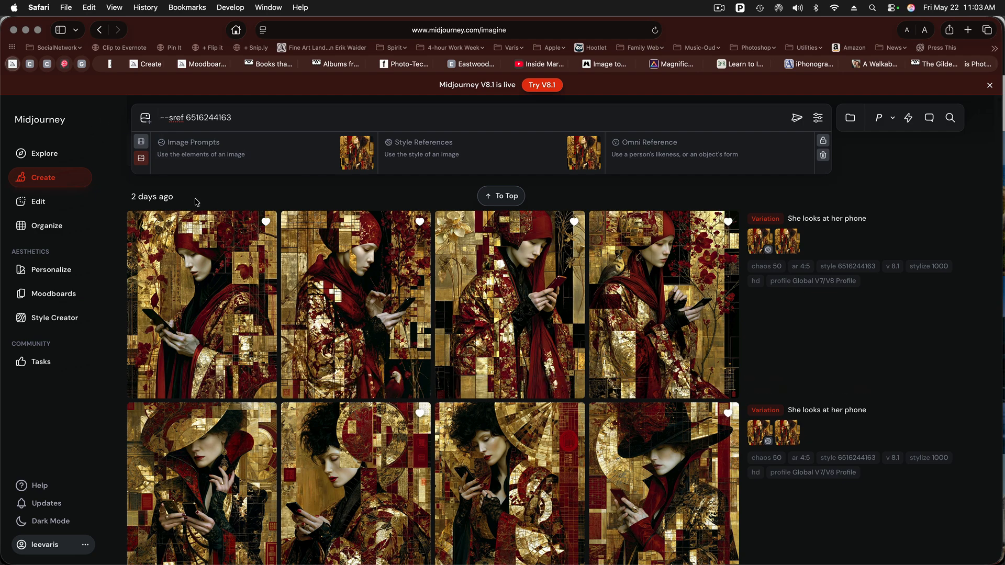
text(Sh)
text(e )
text(opens )
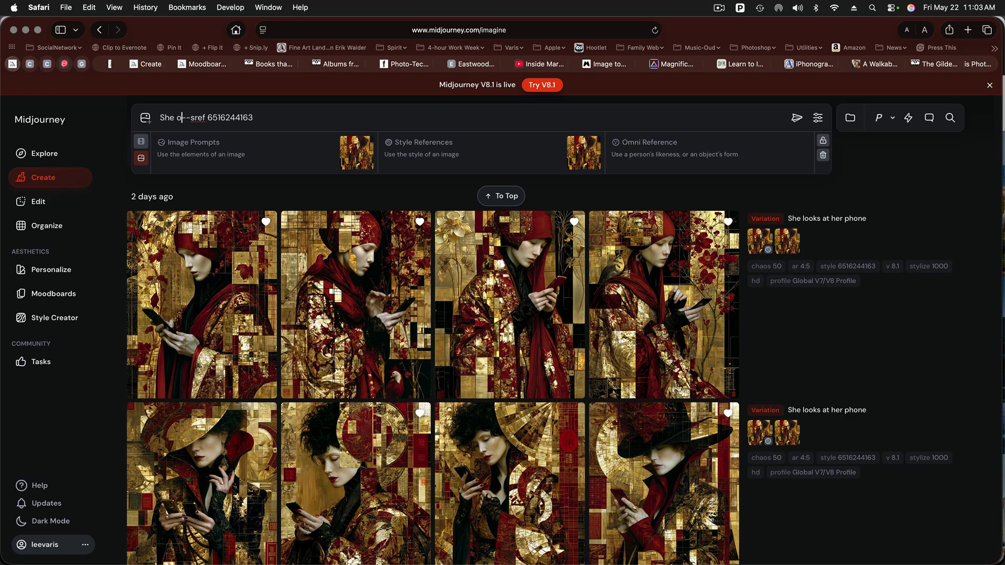
text(the letter)
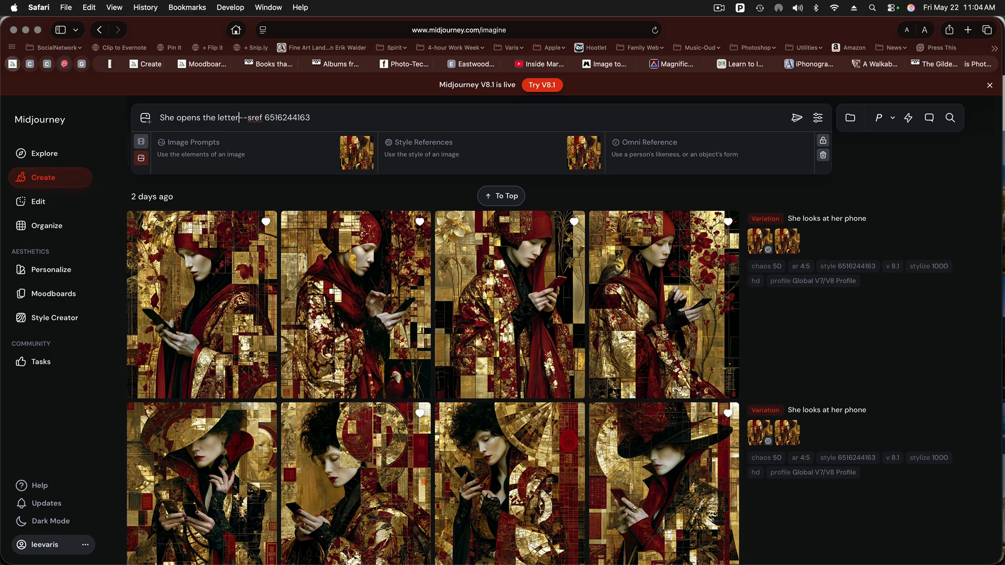
click(796, 119)
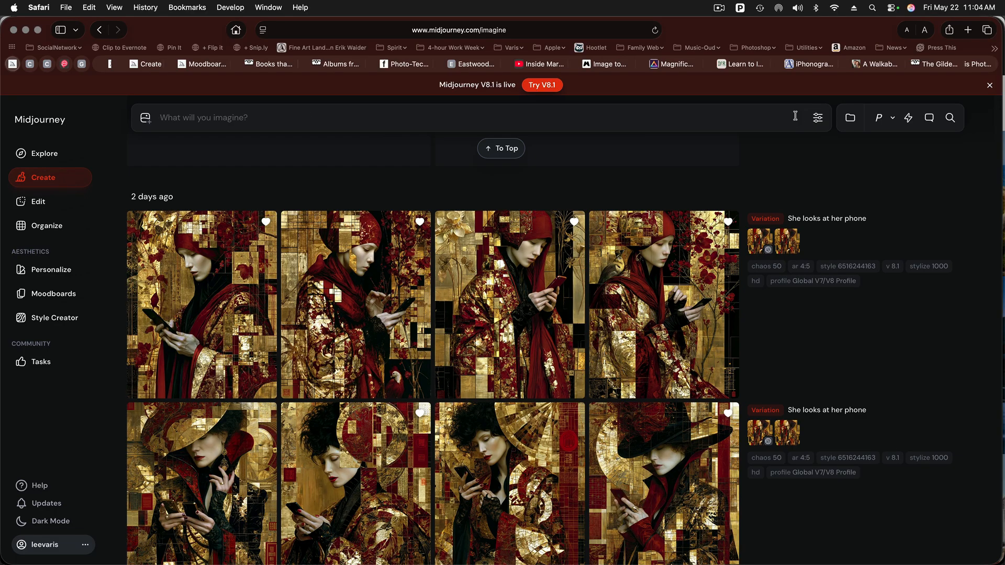
Go to today's newest results and open the first "She opens the letter" image.
click(494, 148)
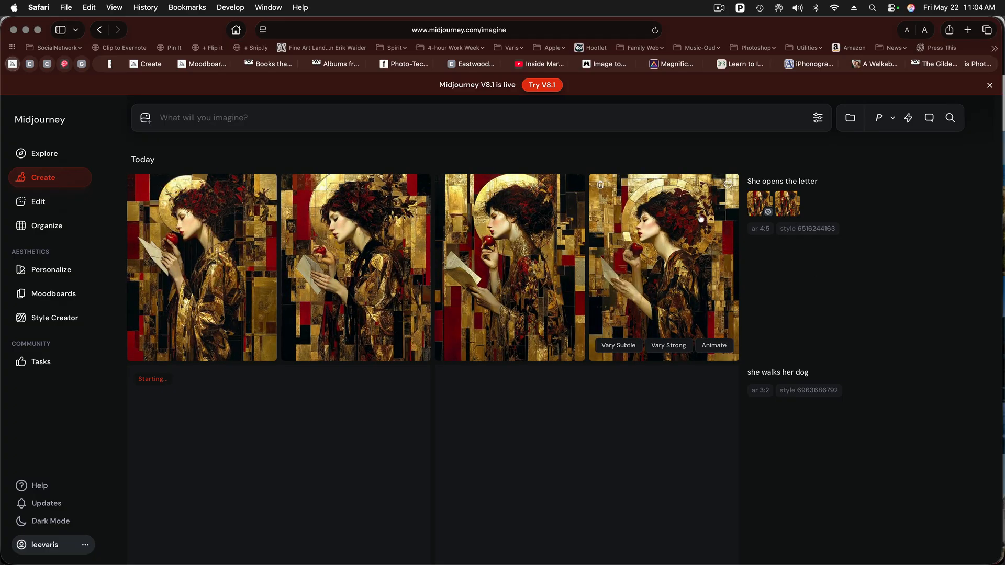
click(222, 244)
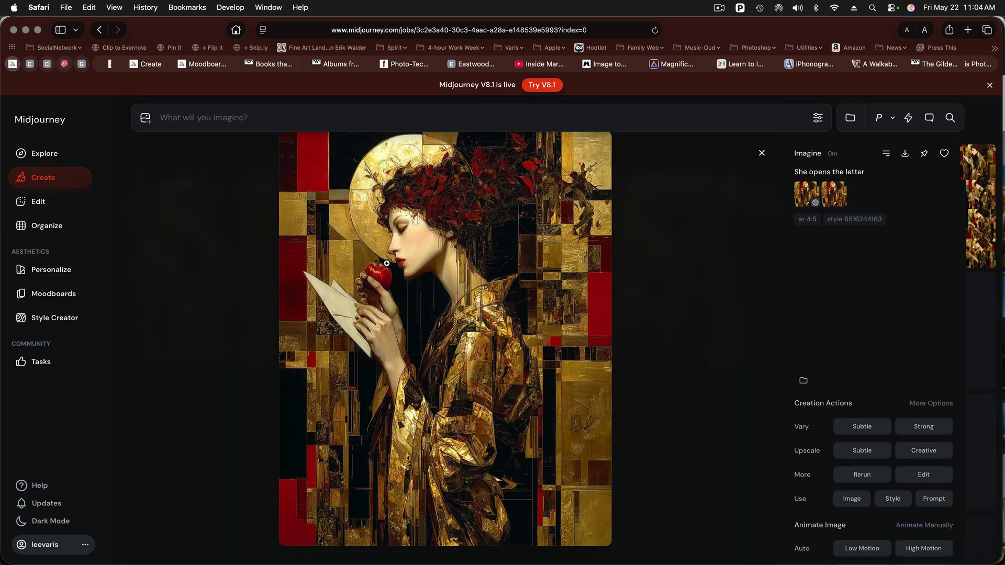
Review the first "She opens the letter" image and its reference thumbnails, ending back at today's newest results.
click(801, 194)
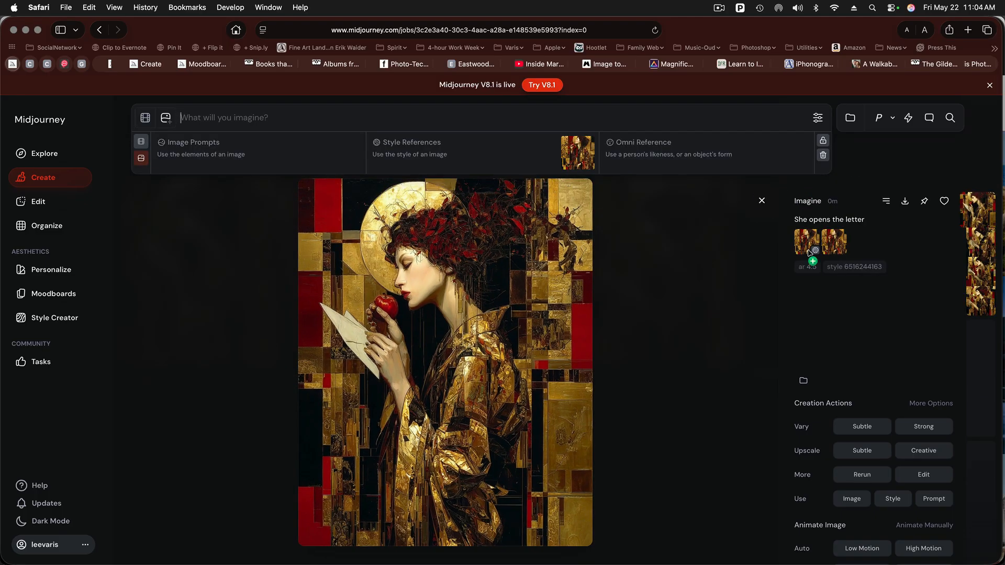
click(762, 201)
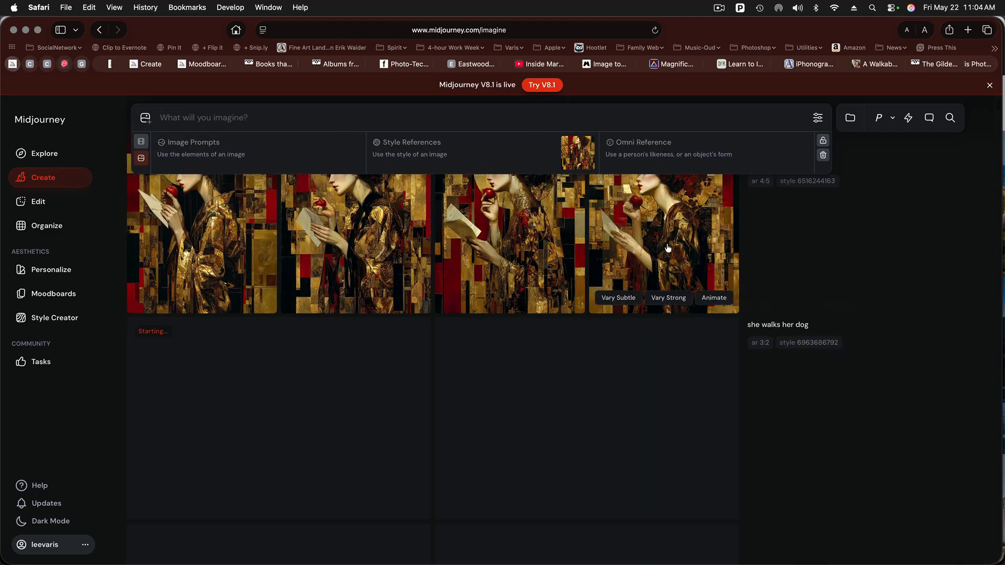
click(203, 224)
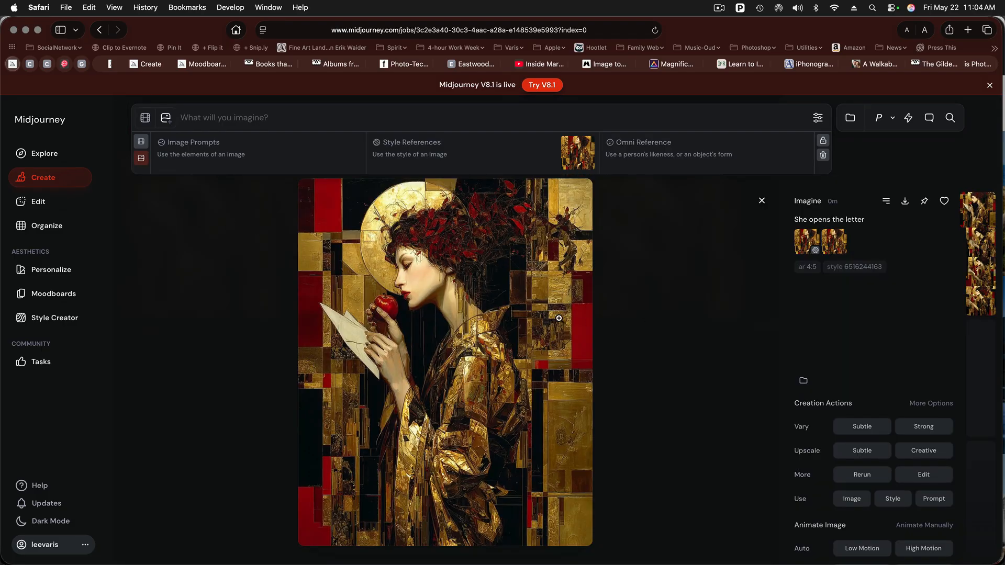
key(Right)
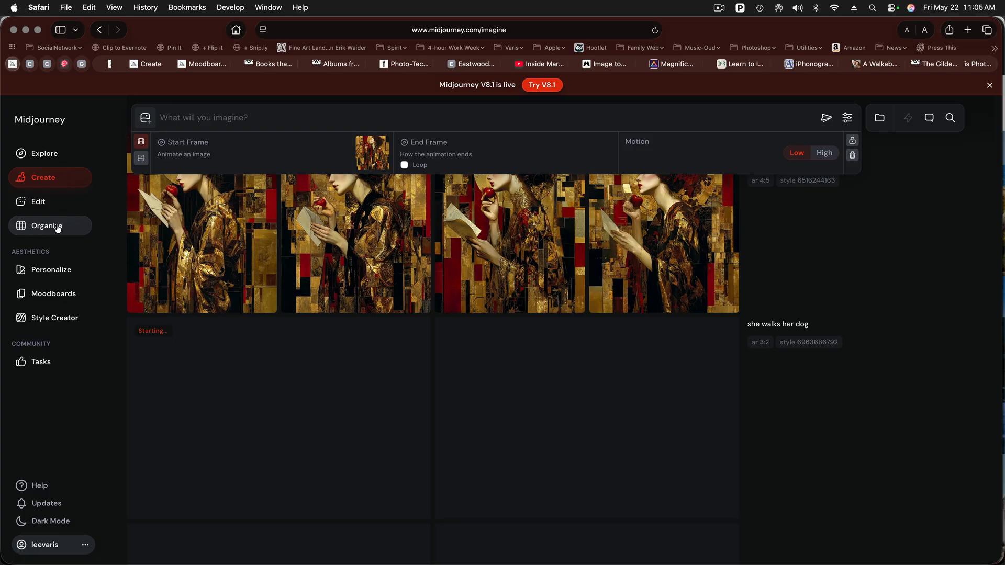
scroll(373, 298, up, 3)
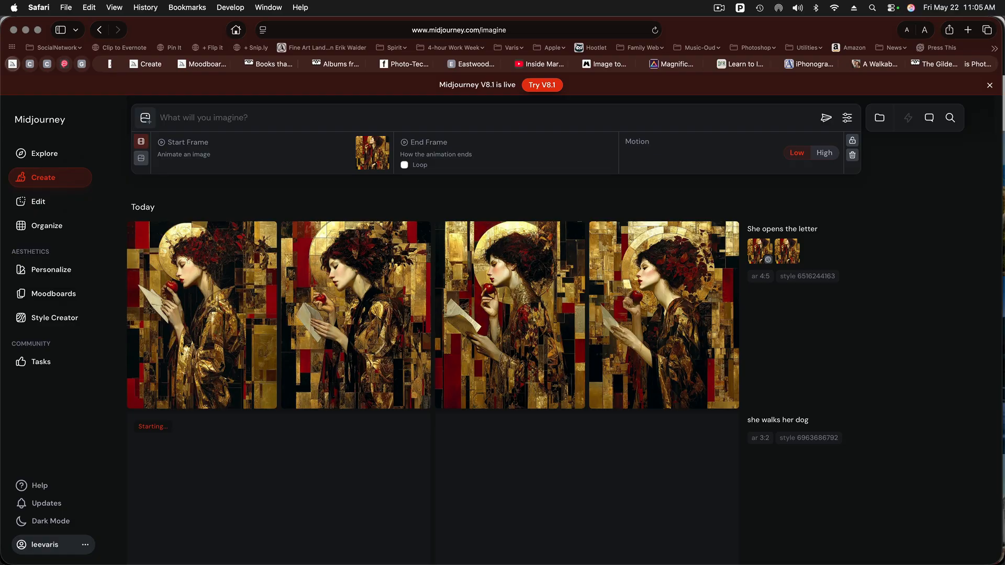
Switch to Lightroom Classic, browse the gold-and-red phone images and enlarge the curly-haired woman beside the gold moon.
key(super+Tab)
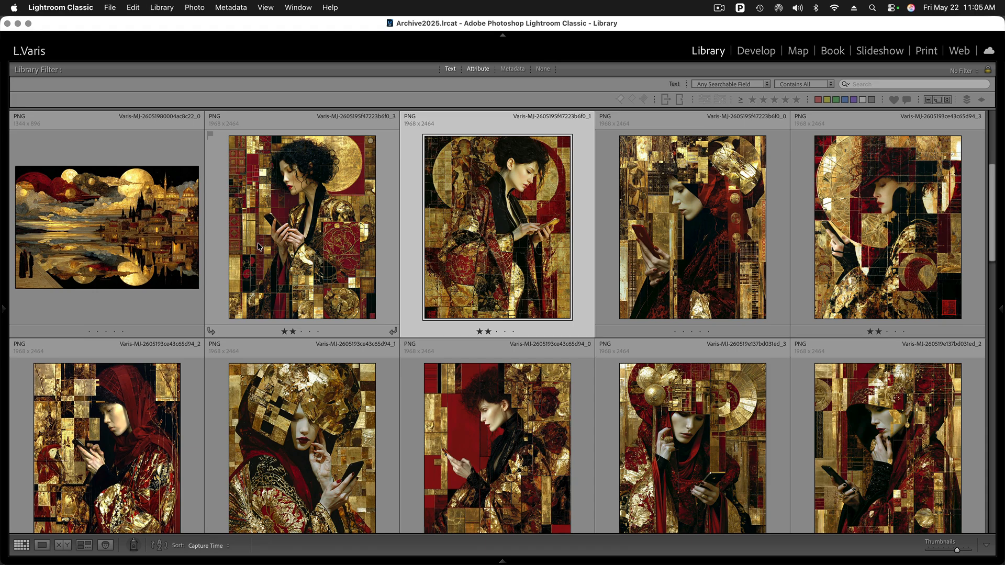
scroll(258, 248, up, 5)
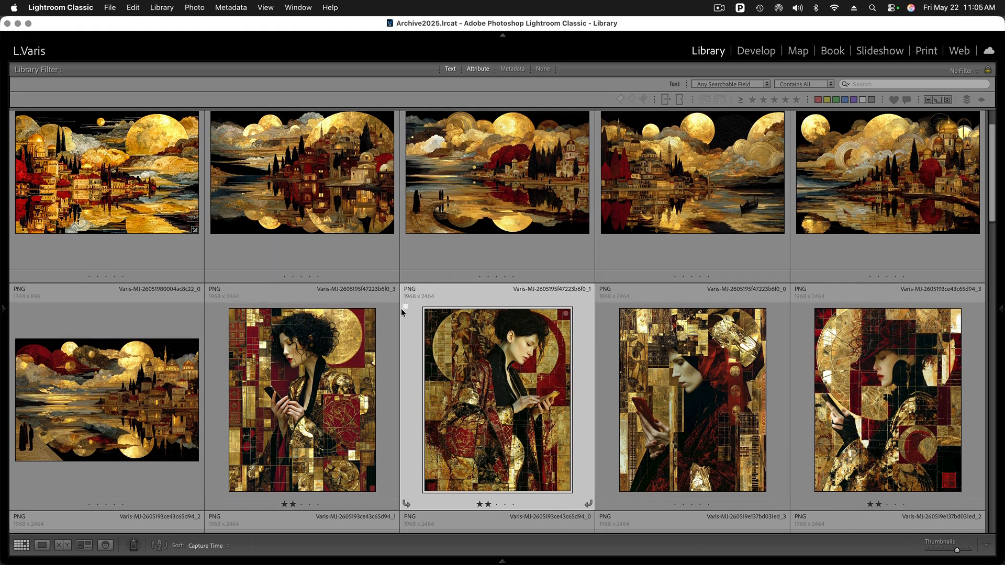
scroll(403, 311, down, 5)
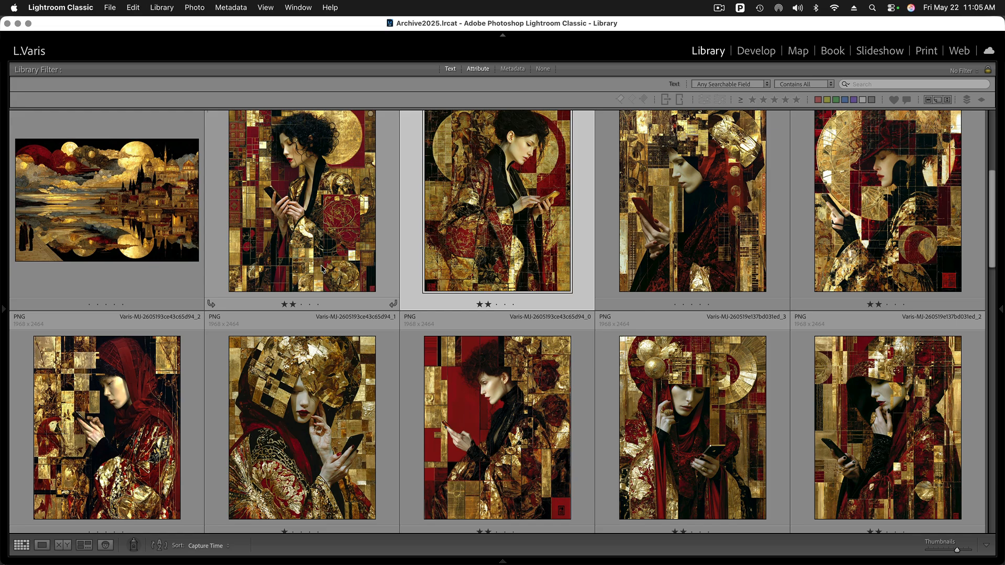
double_click(309, 217)
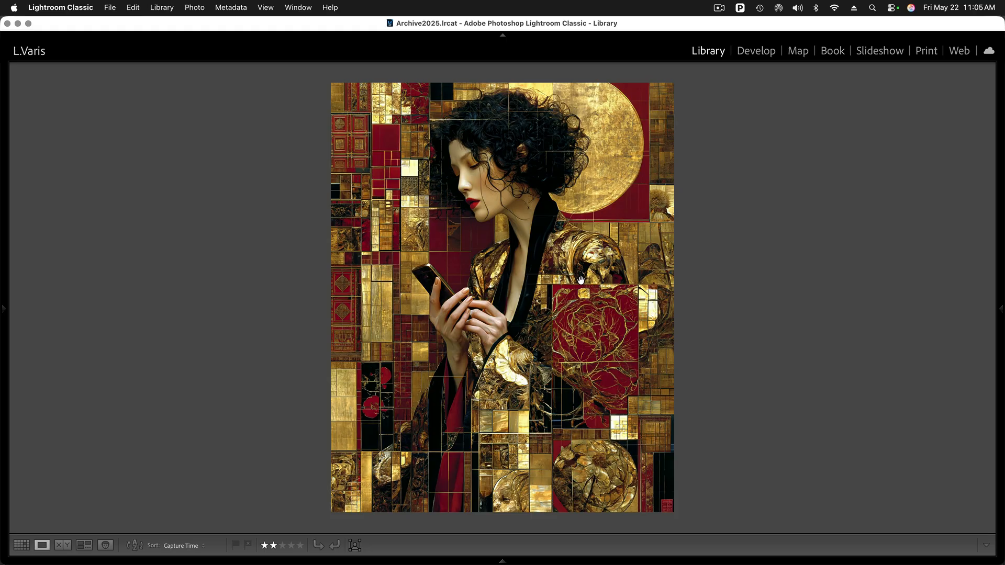
Select Varis-MJ-2605195f47223b6f0_1.png and open it for developing with the filmstrip hidden.
click(503, 561)
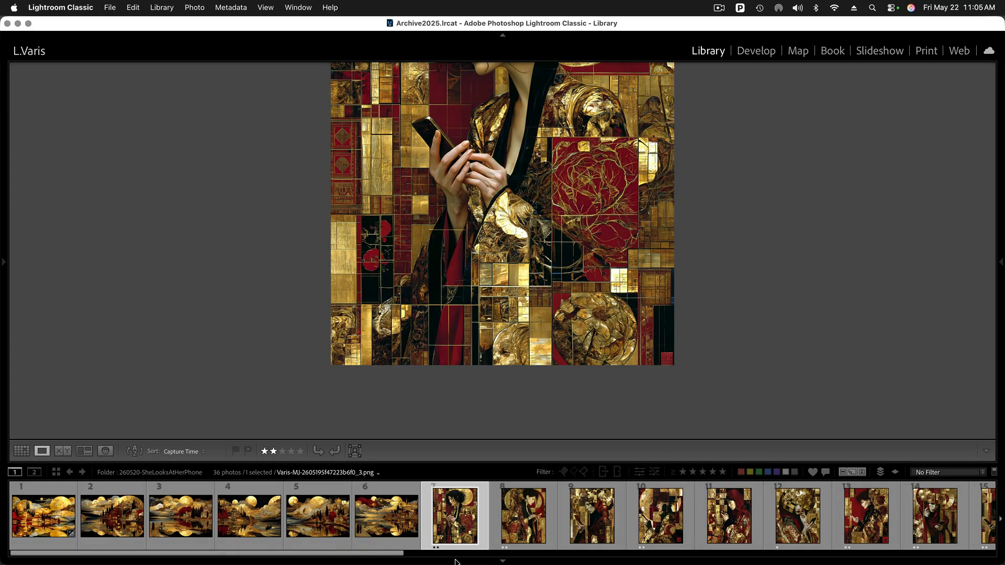
click(521, 516)
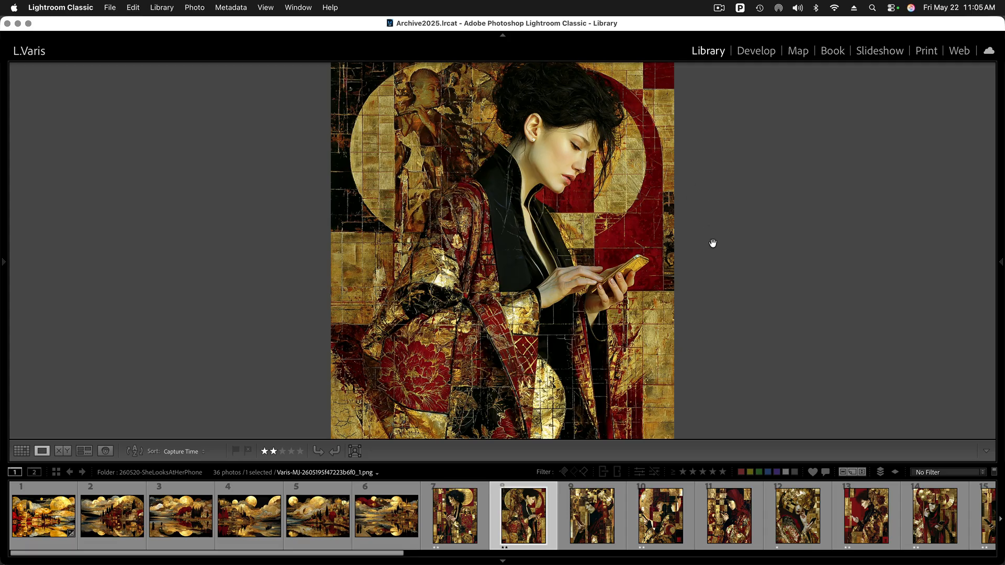
click(755, 51)
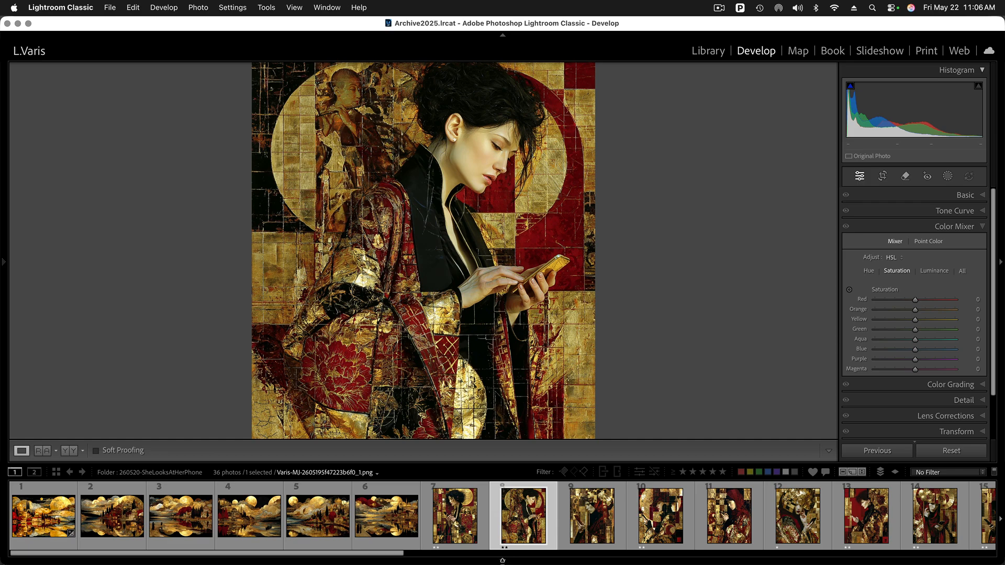
click(503, 561)
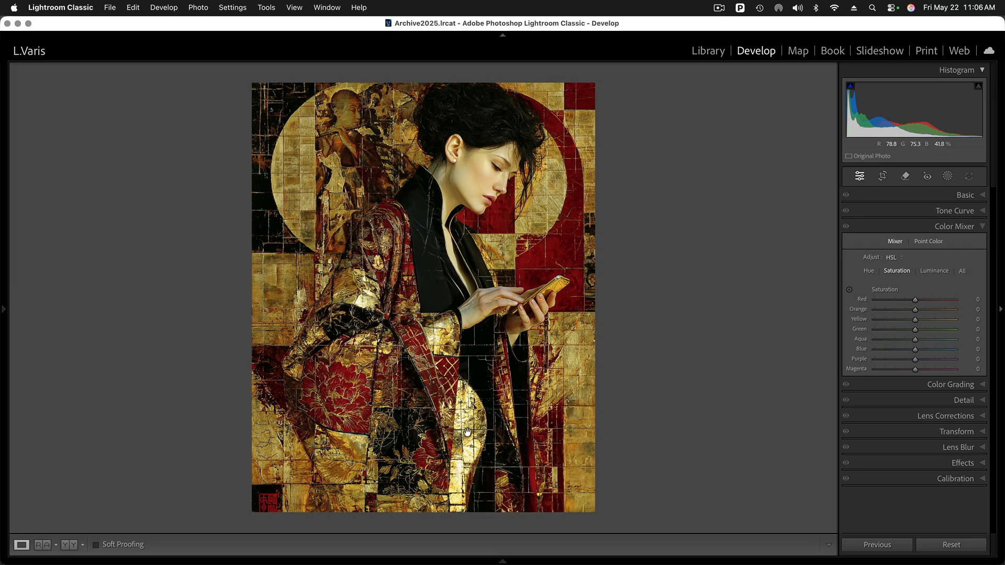
Move the photo through its edit history from New Gen. Remove Spot and the variation choice to Shadows +65 and Clarity +25.
mouse_move(4, 317)
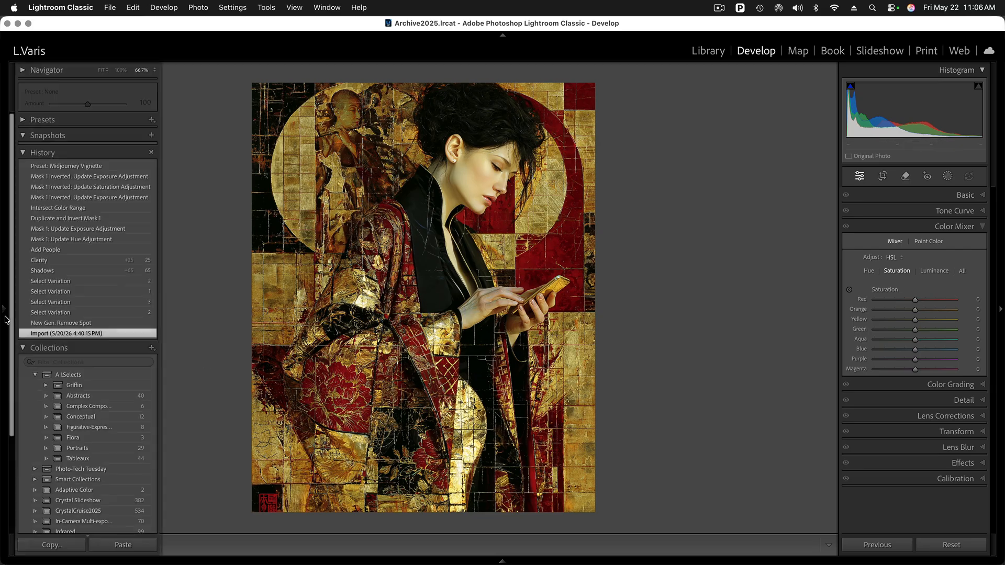
click(71, 325)
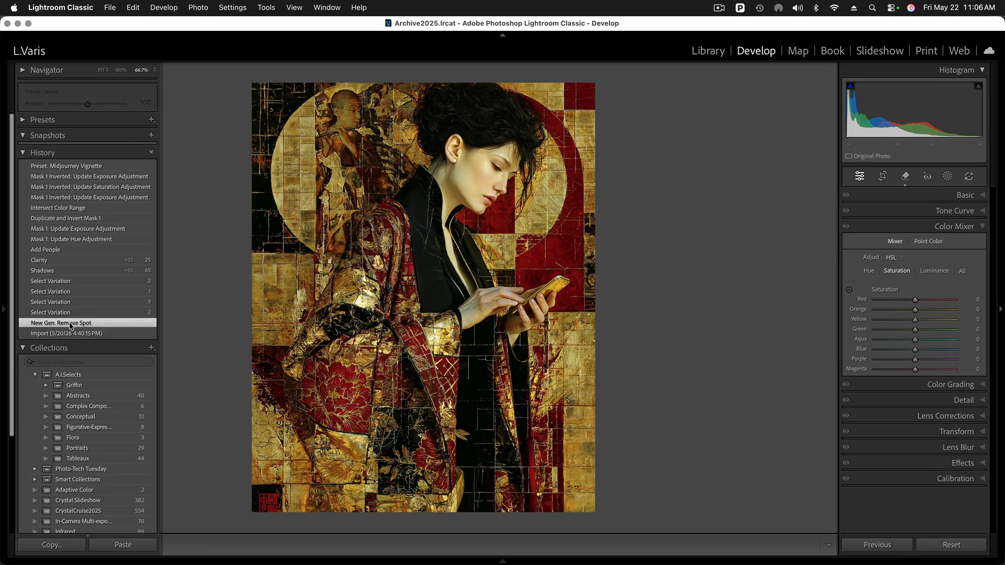
click(66, 313)
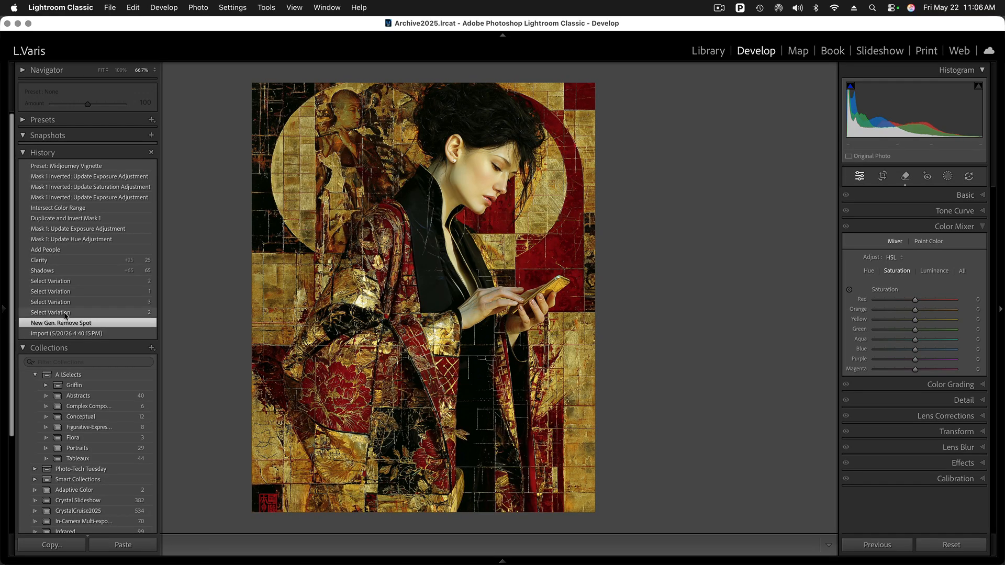
click(59, 282)
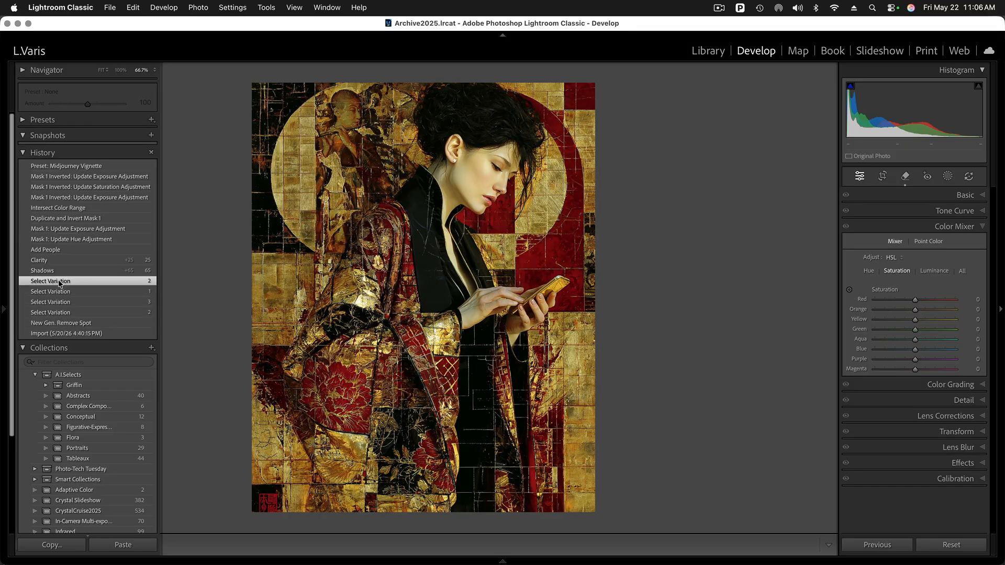
click(48, 271)
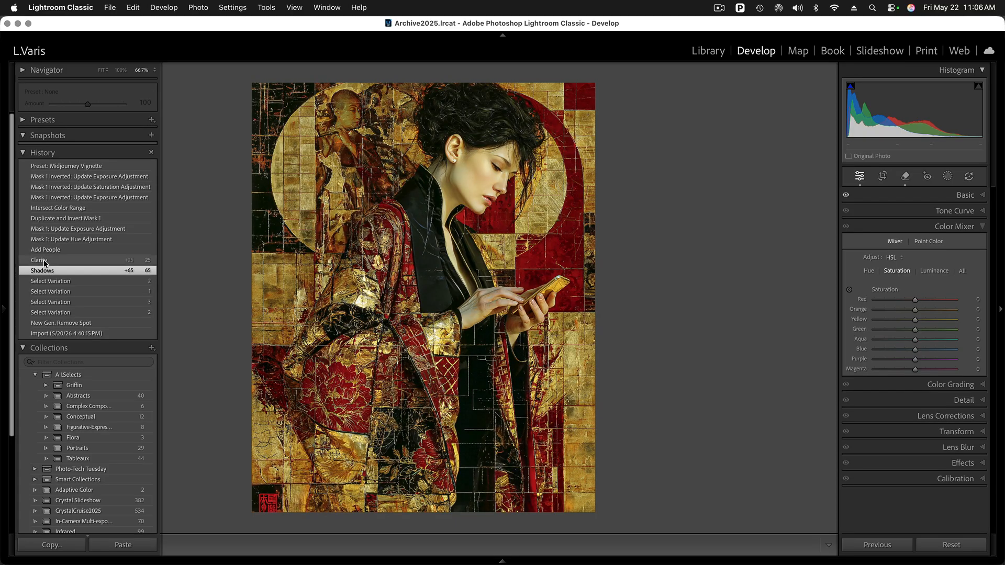
click(45, 261)
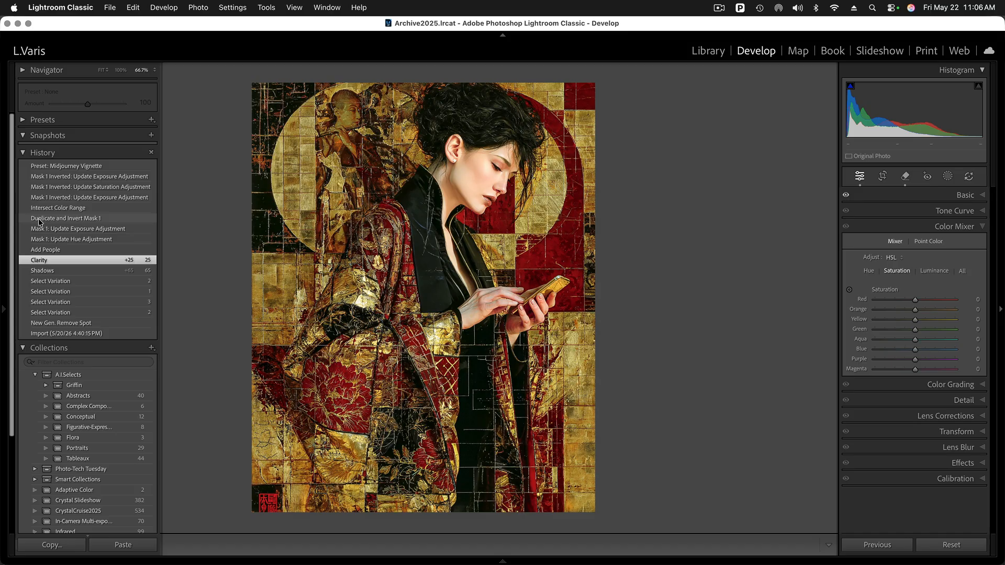
Advance the edit history through the inverted Mask 1 exposure and saturation adjustments to the Midjourney Vignette preset.
click(39, 219)
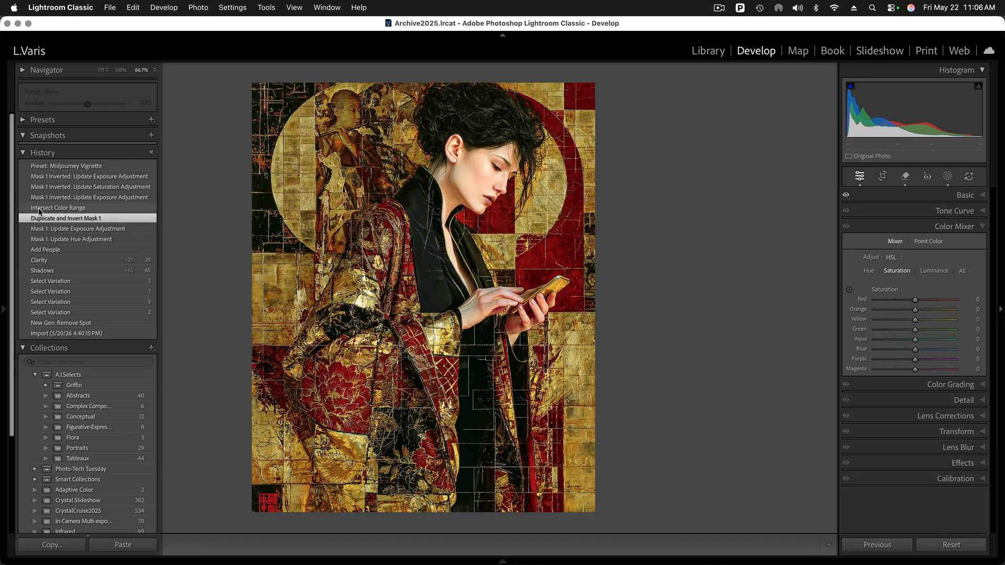
click(39, 209)
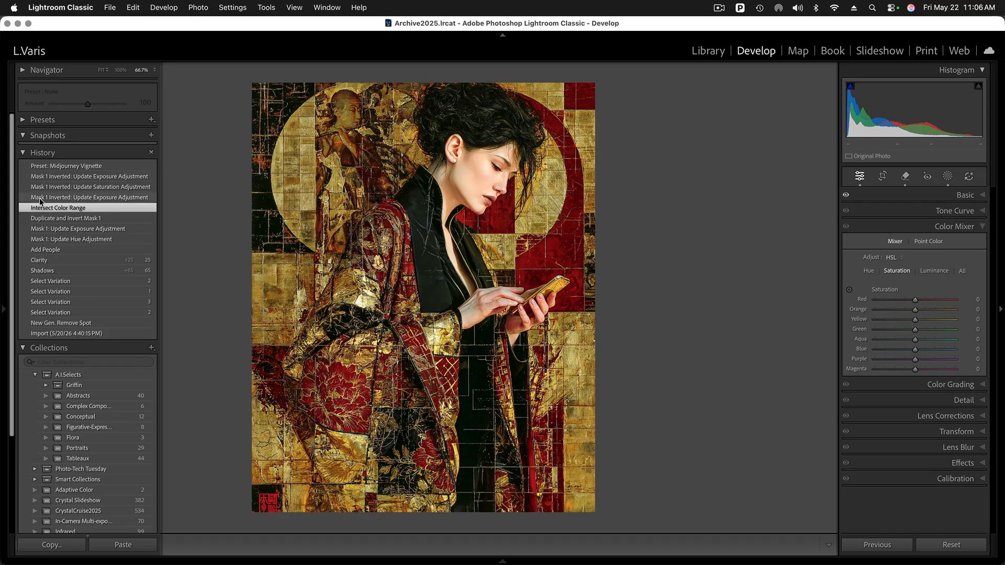
click(40, 198)
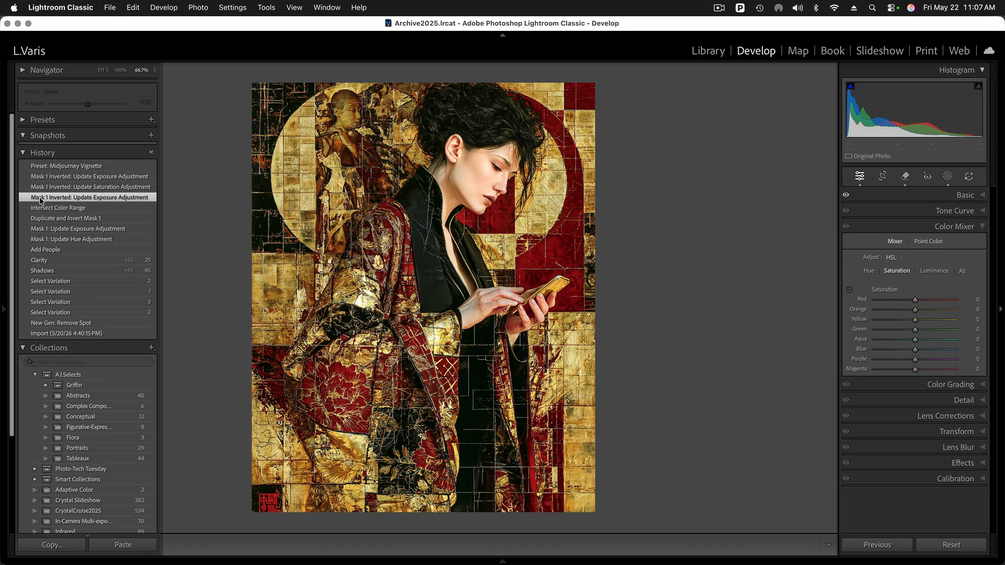
click(41, 189)
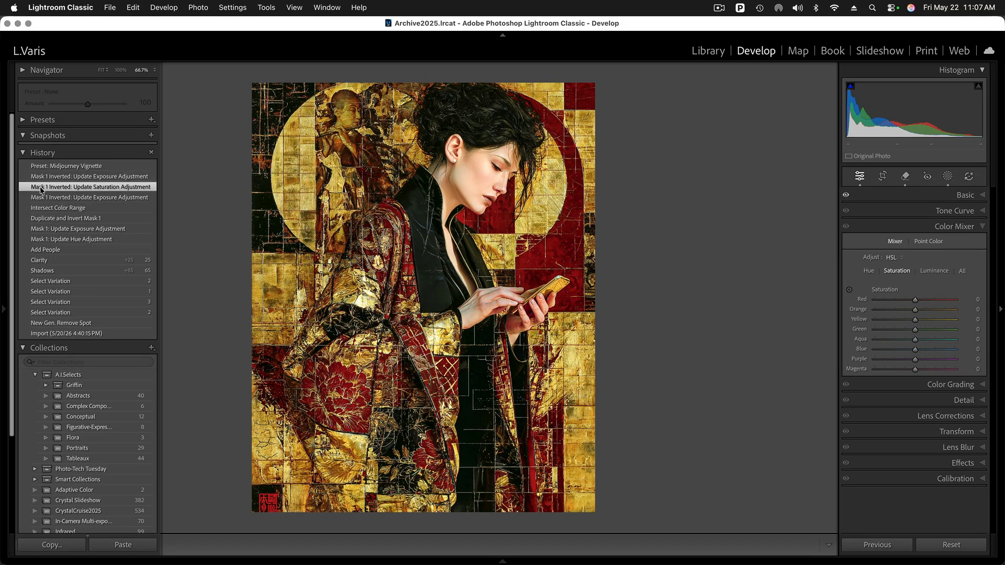
click(45, 179)
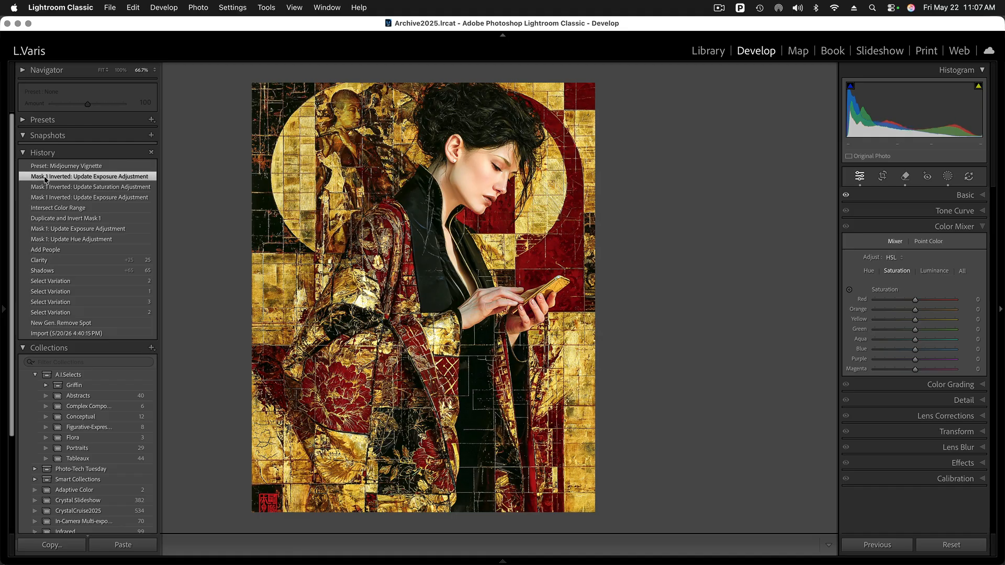
click(71, 166)
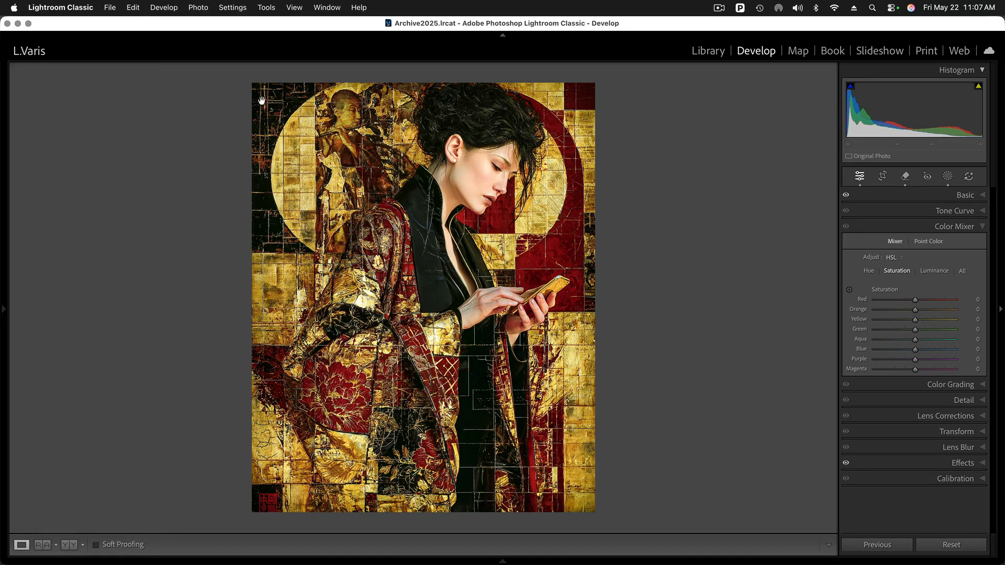
Return to the thumbnail grid and enlarge Varis-MJ-260520aa970bced54_3, the red-scarfed woman with a bird on her shoulder.
mouse_move(18, 316)
key(g)
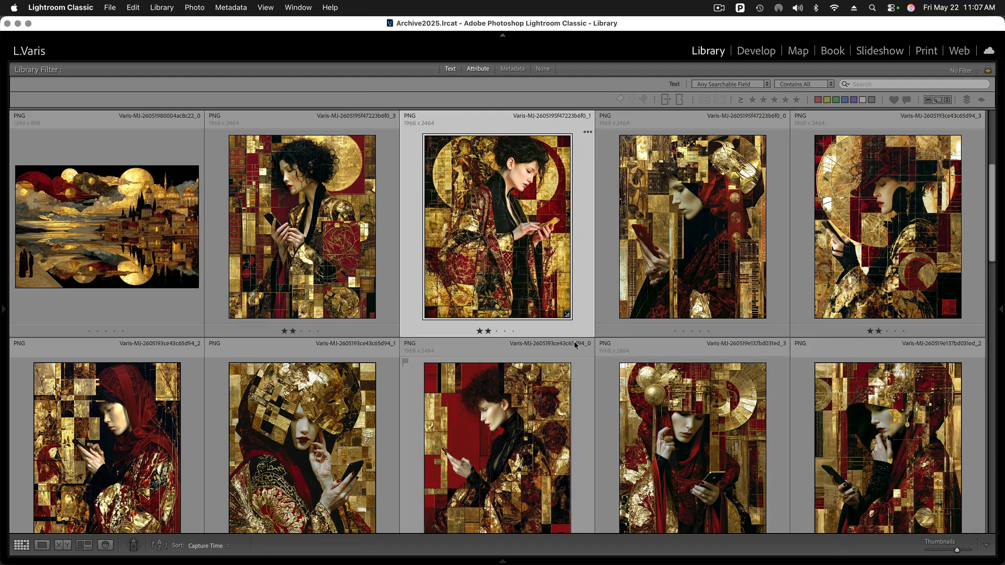
scroll(577, 359, down, 15)
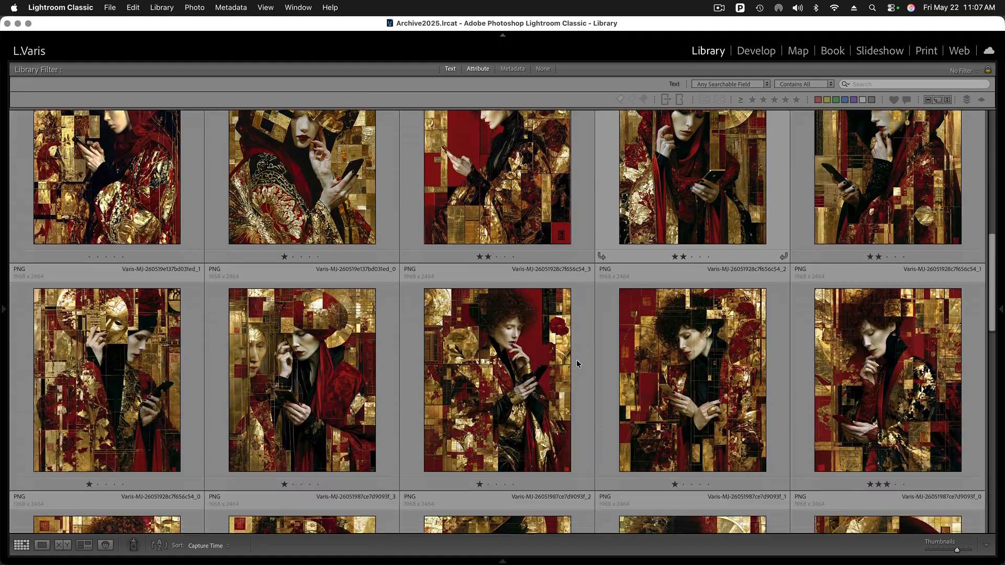
scroll(577, 363, down, 7)
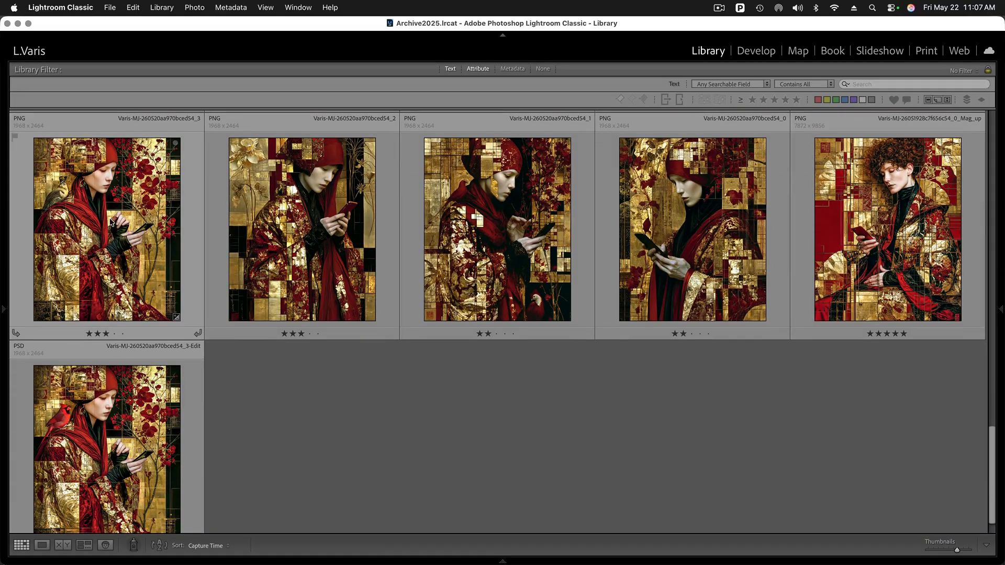
double_click(110, 220)
key(3)
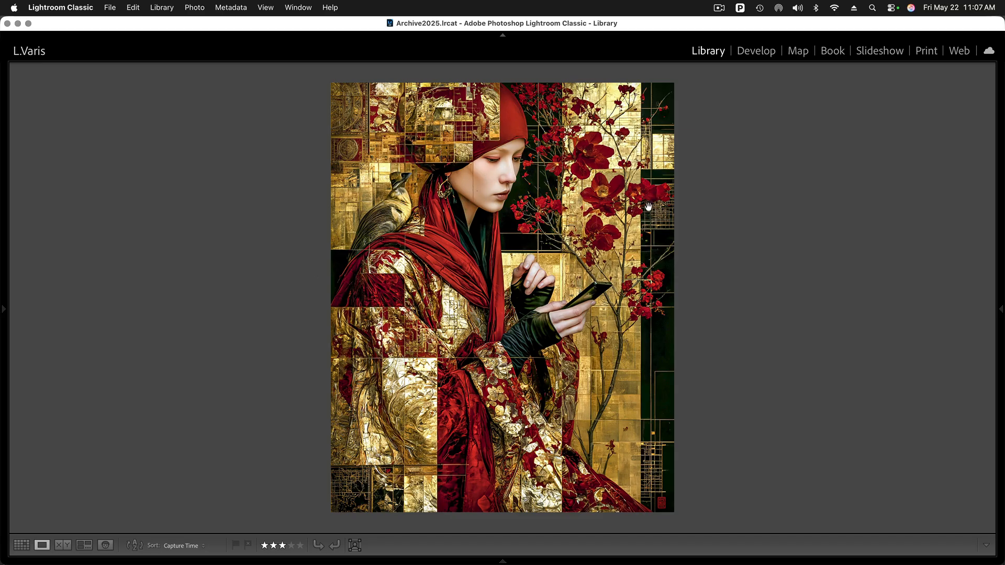
Inspect the bird on the woman's shoulder at 200% and return to the full image.
click(398, 212)
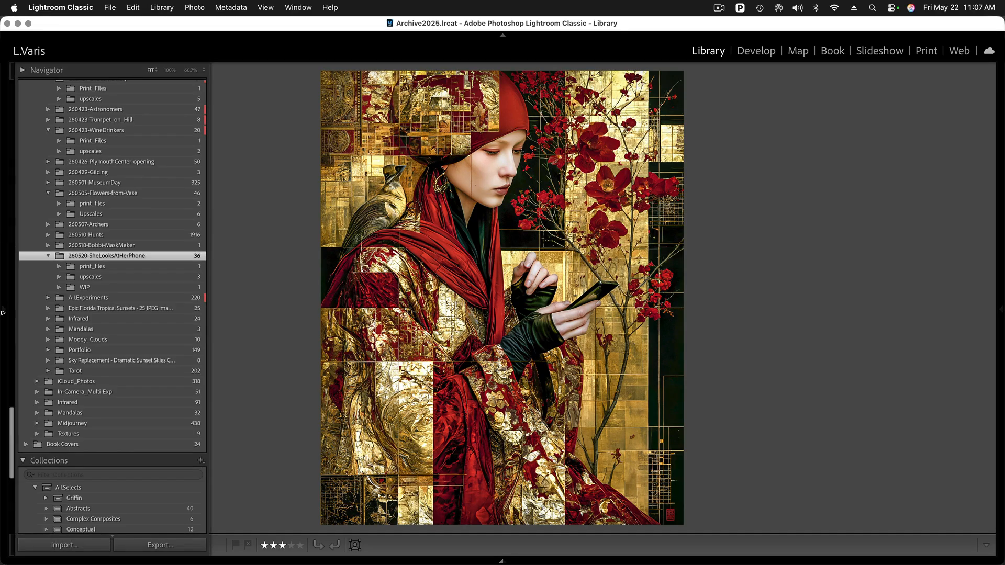
click(205, 71)
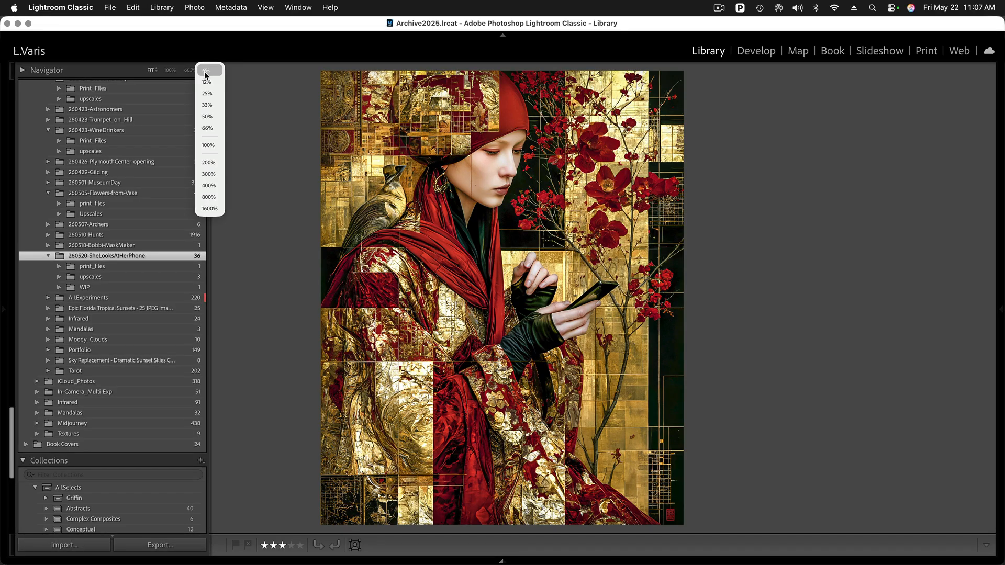
click(208, 162)
drag(580, 256, 672, 274)
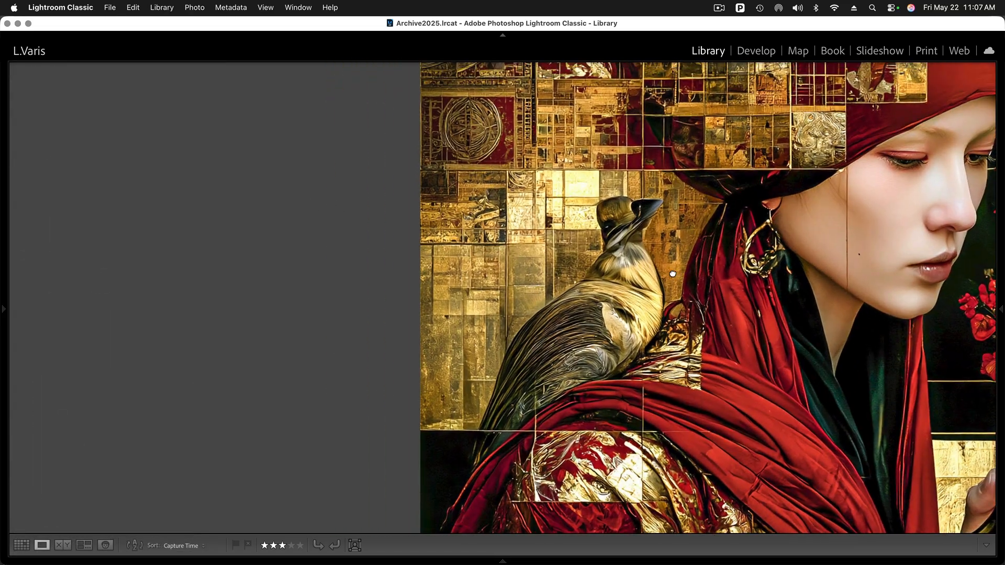
click(624, 295)
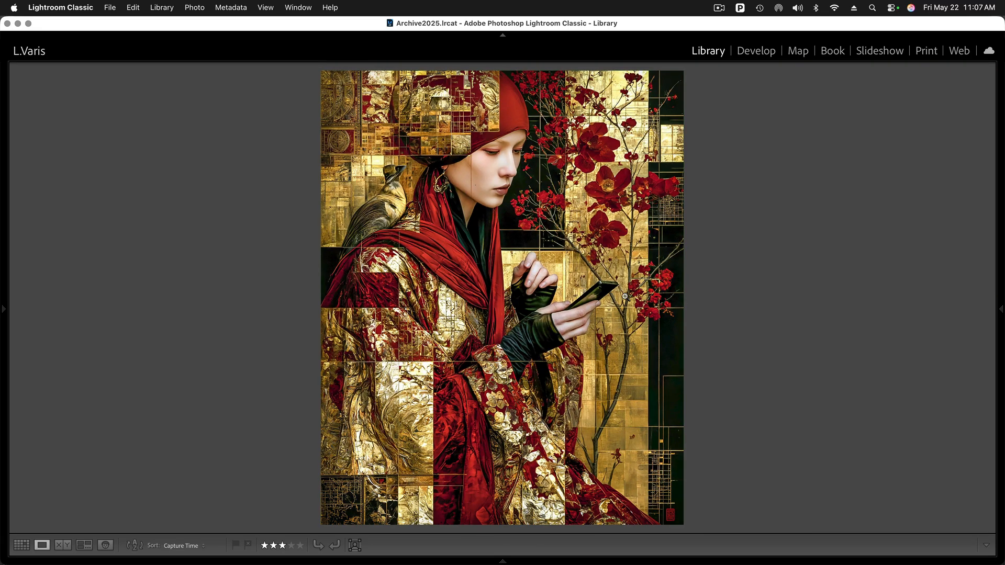
Open the red-scarfed woman's photo for developing and bring up the Remove tool's generative AI options.
click(756, 51)
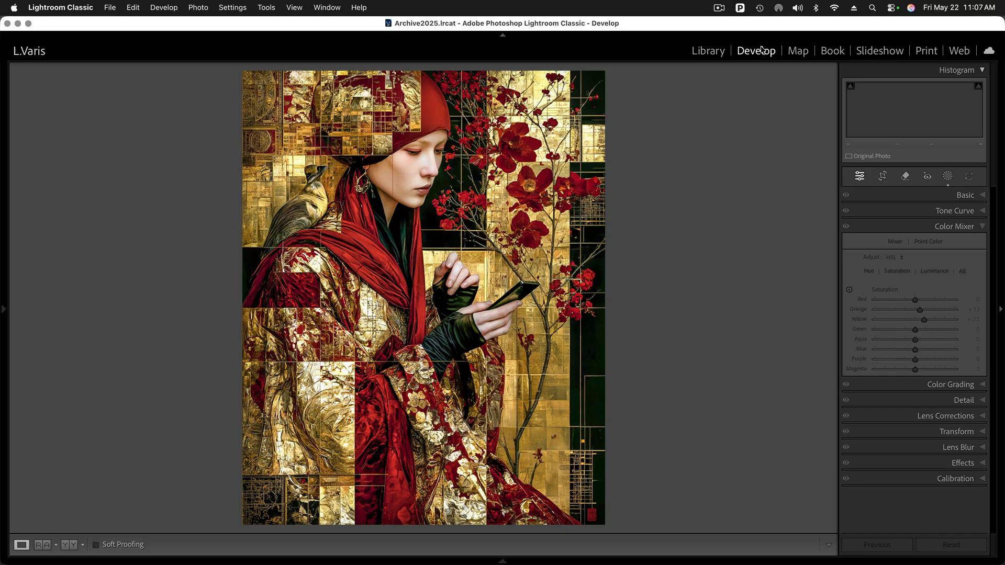
click(905, 177)
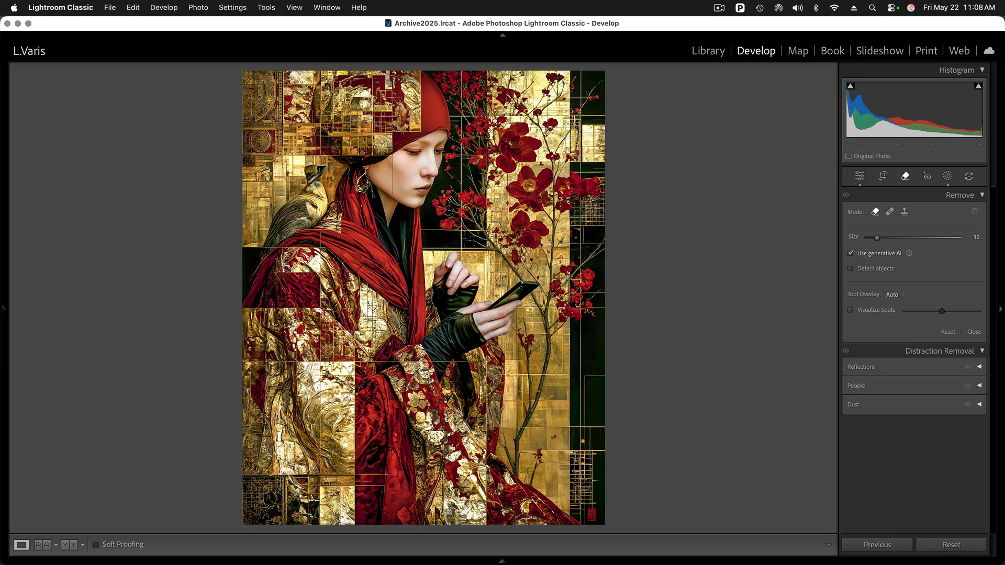
Switch to Photoshop (Beta) and make the "a dove" layer visible over the bird on the woman's shoulder.
key(super+Tab)
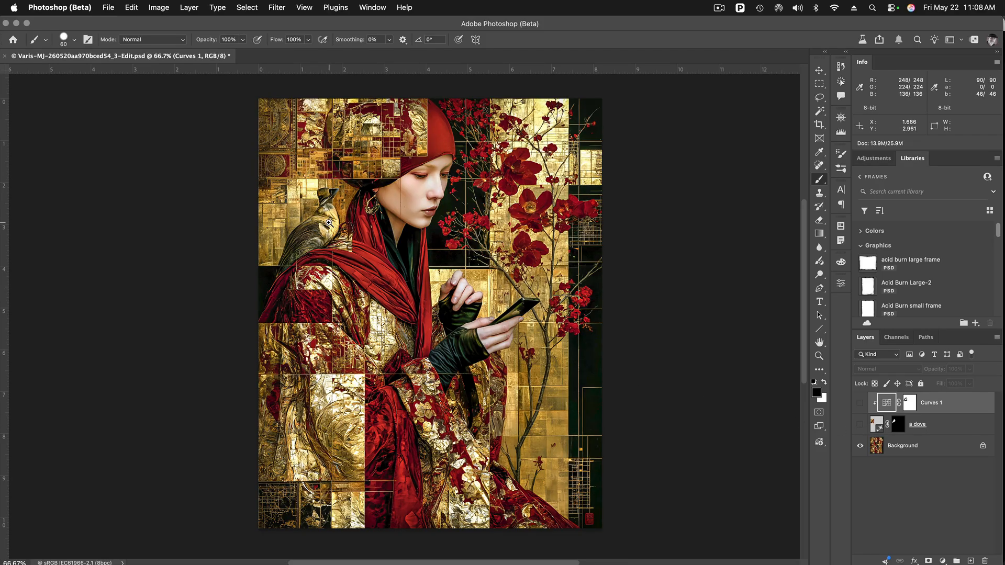
scroll(328, 222, up, 3)
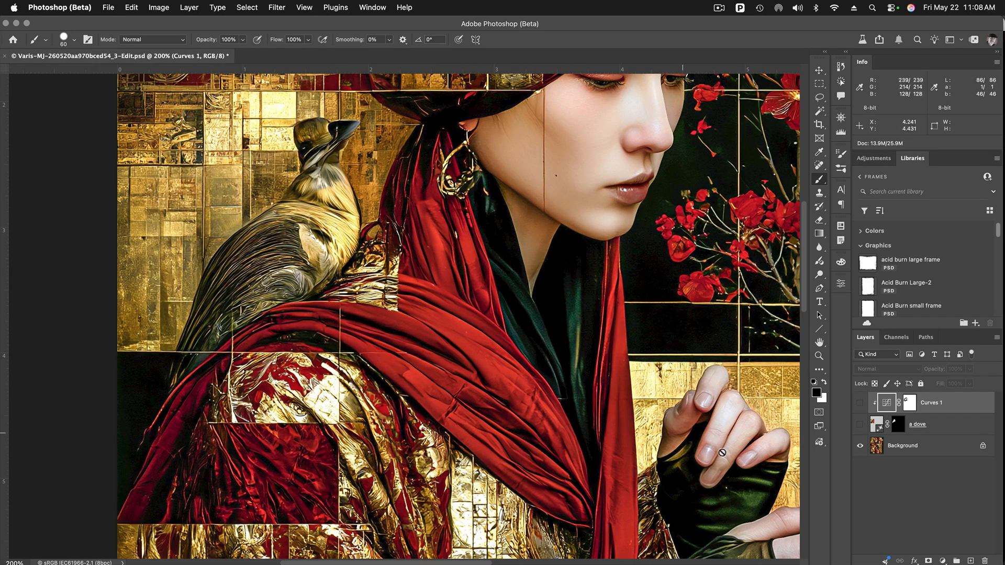
click(859, 426)
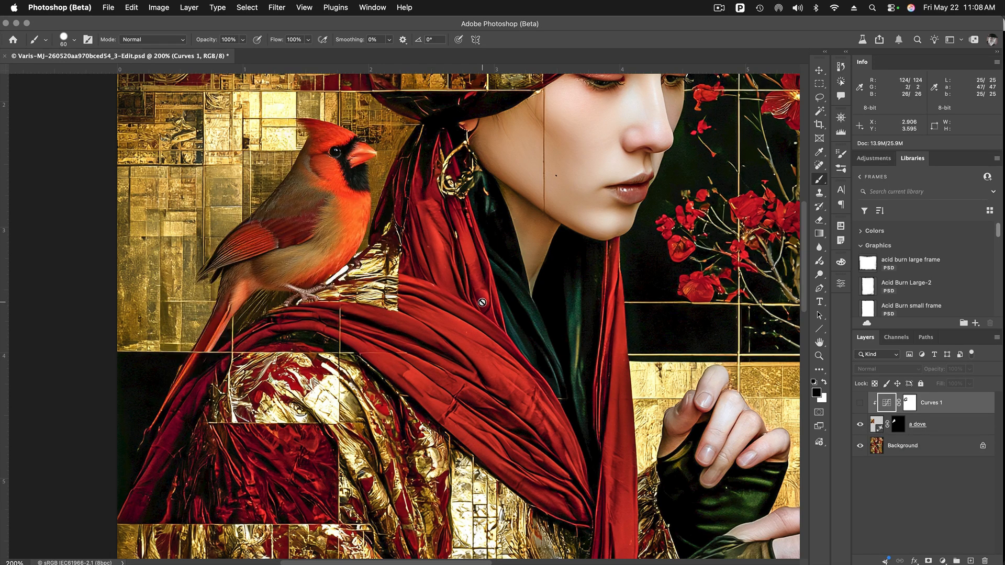
Make the Curves 1 adjustment clipped to the "a dove" layer visible and view the whole composition at 66.7%.
key(super+minus)
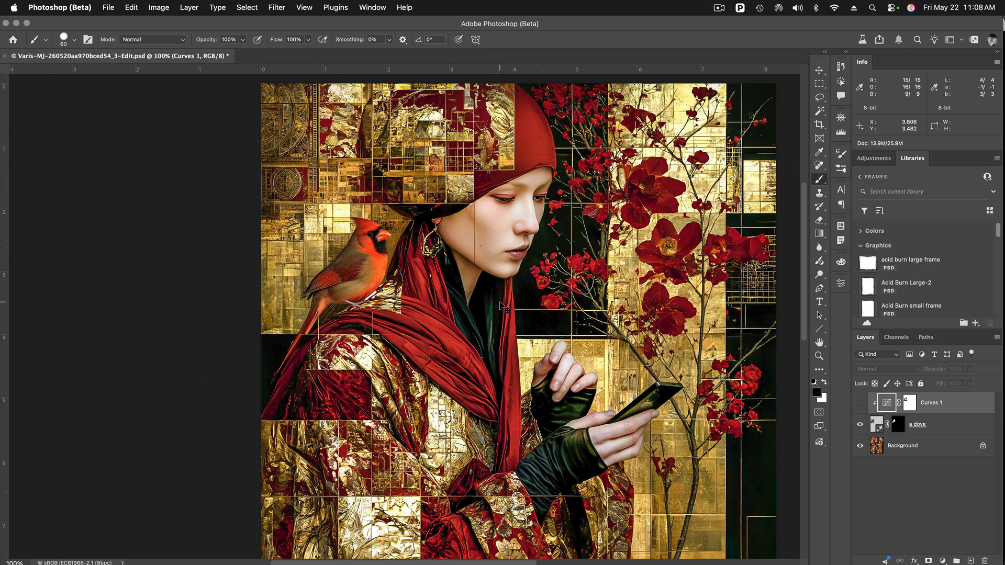
drag(488, 299, 367, 307)
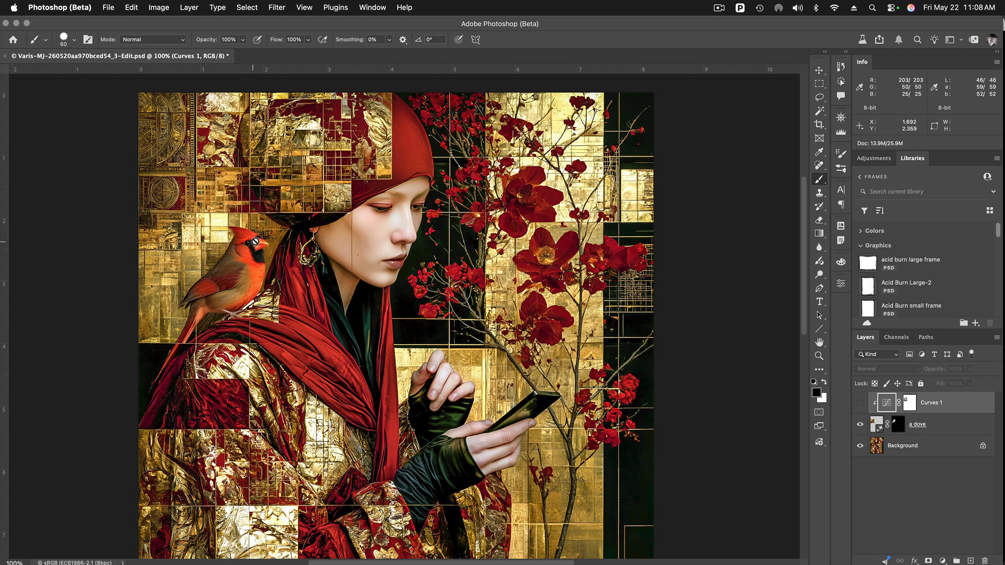
click(860, 403)
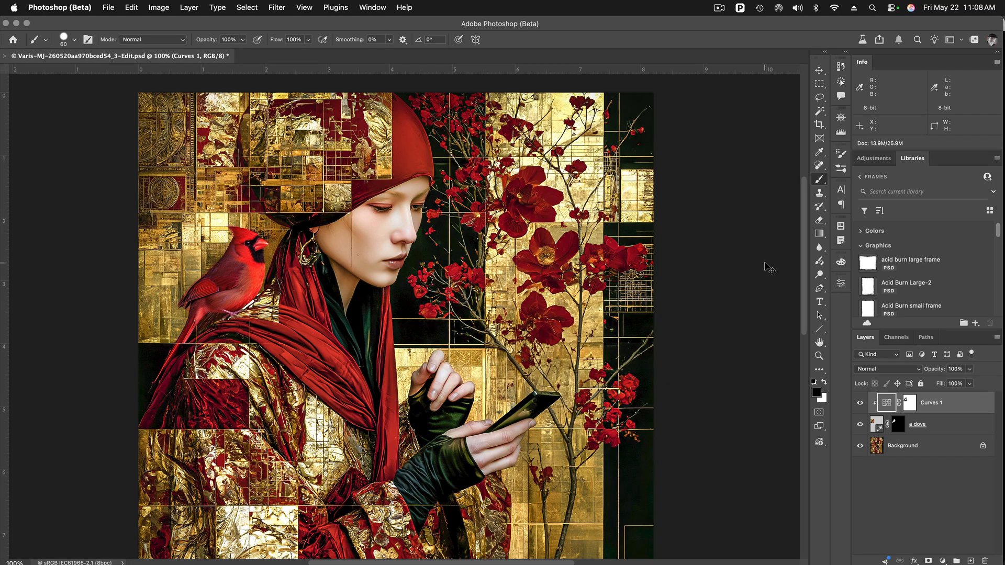
key(super+minus)
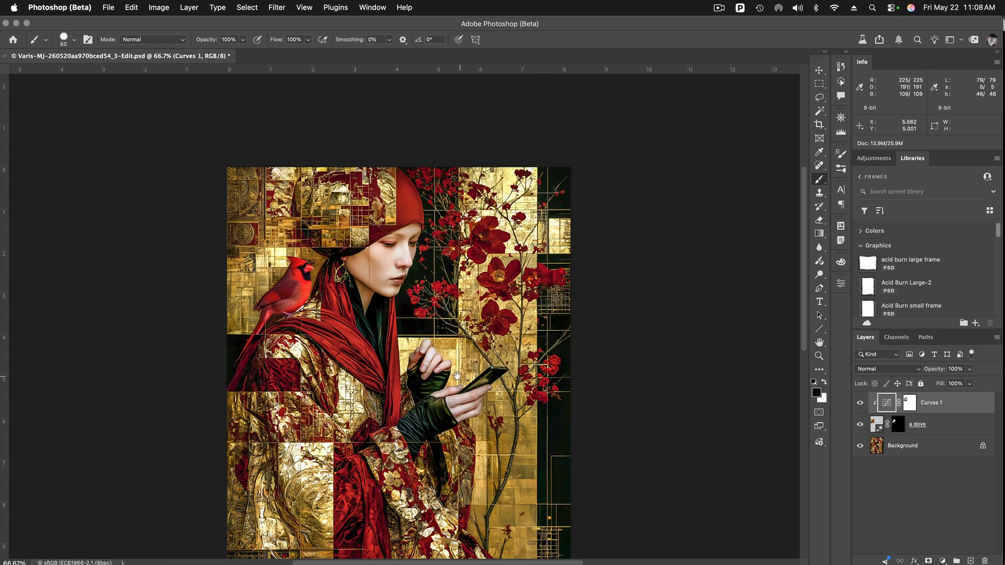
drag(455, 373, 474, 297)
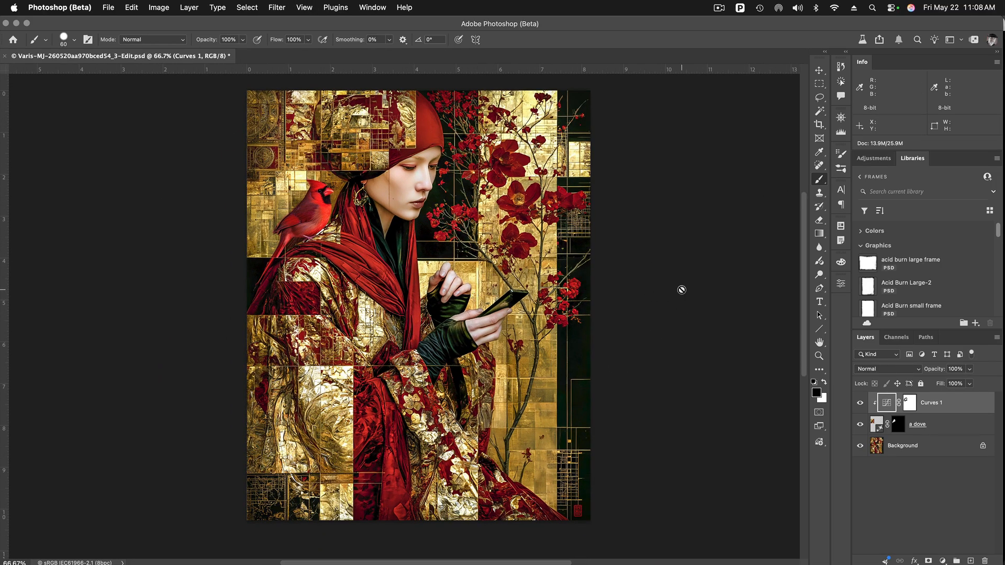